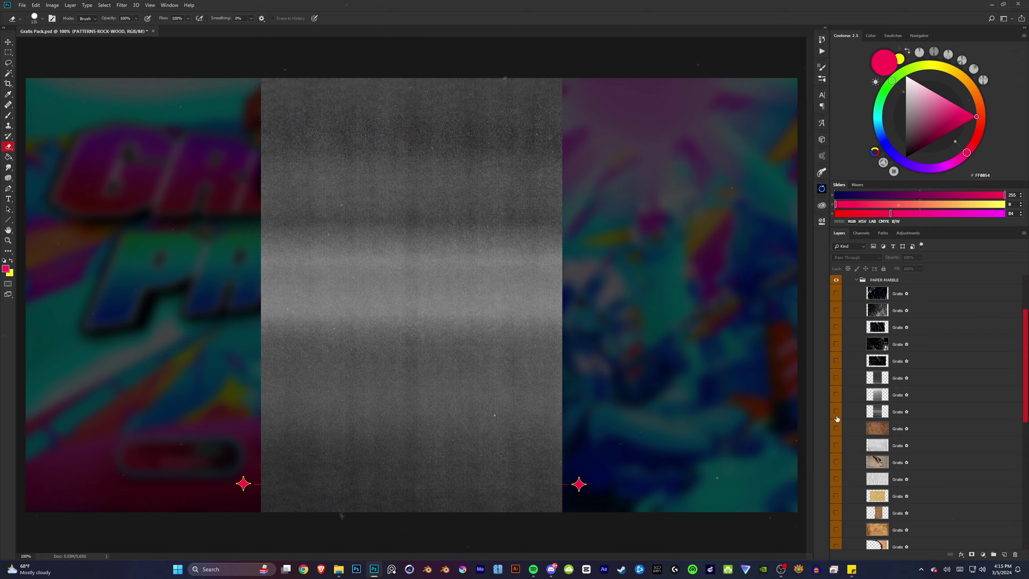
Cycle through the last paper textures, hide them, and collapse the PAPER-MARBLE group.
{"action": "left_click", "coordinate": [836, 429]}
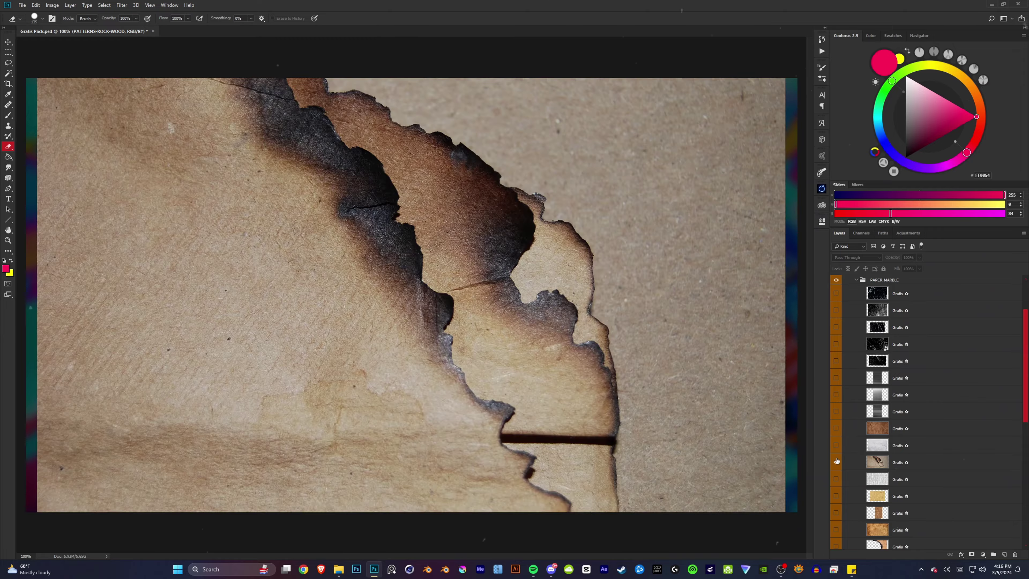
{"action": "left_click", "coordinate": [836, 445]}
{"action": "scroll", "coordinate": [836, 442], "scroll_direction": "down", "scroll_amount": 3}
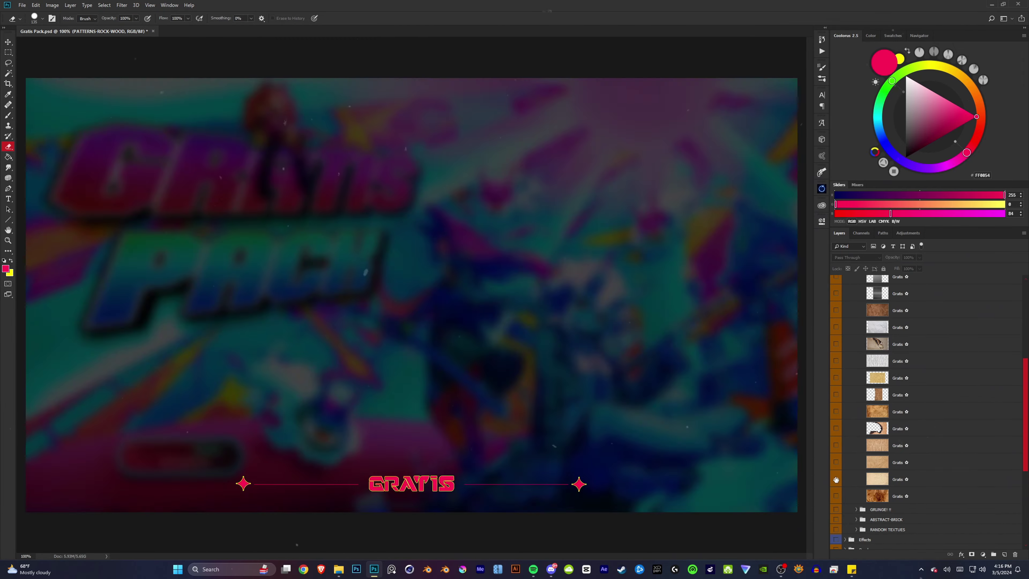
{"action": "left_click", "coordinate": [835, 480]}
{"action": "left_click", "coordinate": [836, 479]}
{"action": "scroll", "coordinate": [865, 394], "scroll_direction": "up", "scroll_amount": 5}
{"action": "left_click", "coordinate": [855, 357]}
Preview the GRUNGE!! textures (grunge, dark grunge, plastic wrap, cracked rock), then collapse the group.
{"action": "left_click", "coordinate": [836, 389]}
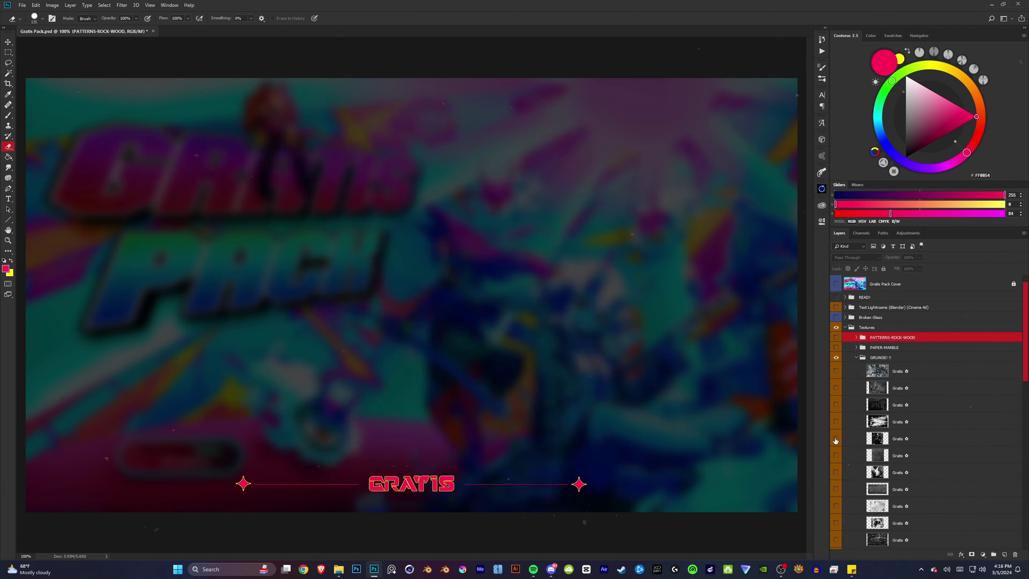
{"action": "scroll", "coordinate": [836, 405], "scroll_direction": "down", "scroll_amount": 3}
{"action": "left_click", "coordinate": [835, 405]}
{"action": "left_click", "coordinate": [836, 423]}
{"action": "scroll", "coordinate": [837, 406], "scroll_direction": "down", "scroll_amount": 3}
{"action": "left_click", "coordinate": [836, 403]}
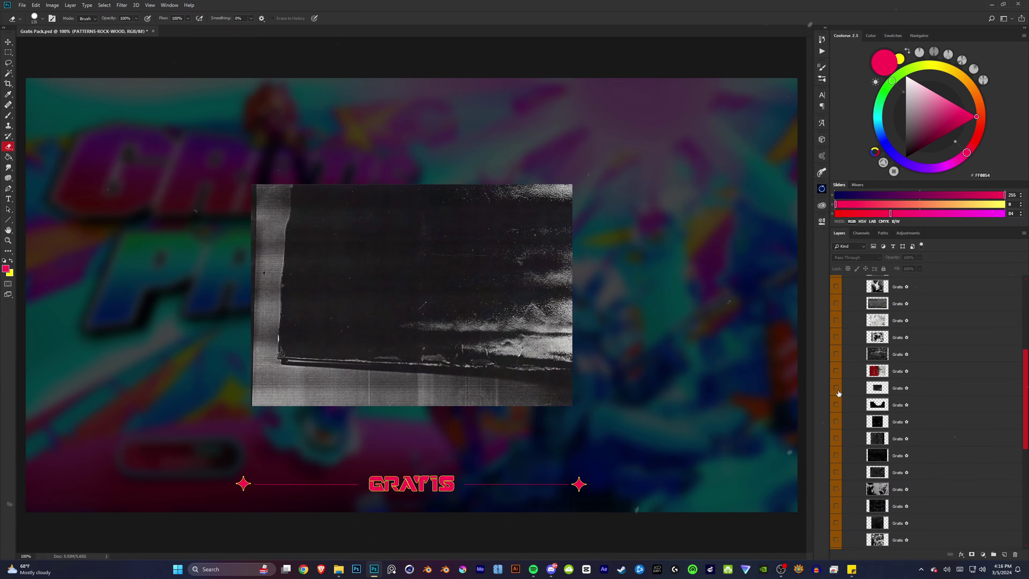
{"action": "left_click", "coordinate": [837, 439]}
{"action": "scroll", "coordinate": [837, 429], "scroll_direction": "down", "scroll_amount": 3}
{"action": "left_click", "coordinate": [837, 473]}
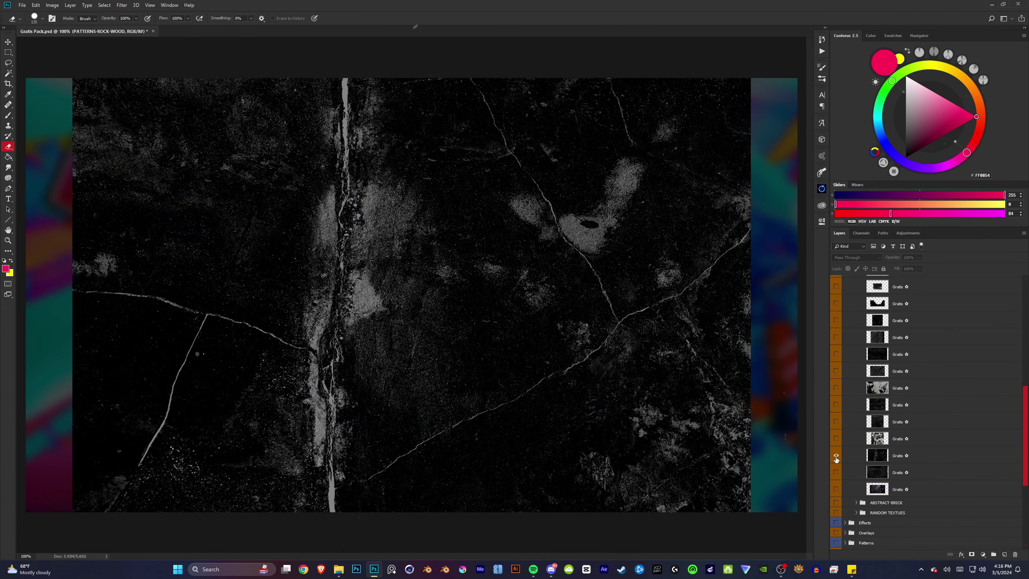
{"action": "left_click", "coordinate": [837, 489]}
{"action": "scroll", "coordinate": [843, 405], "scroll_direction": "up", "scroll_amount": 10}
{"action": "left_click", "coordinate": [855, 357]}
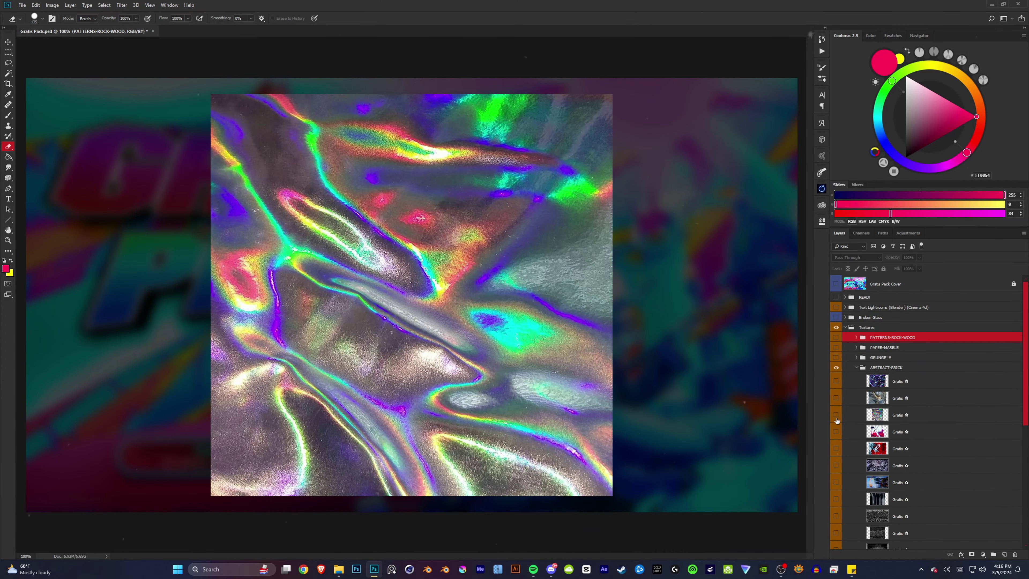
Preview the ABSTRACT-BRICK holographic, red marble and brick textures, then collapse the group.
{"action": "left_click", "coordinate": [836, 421]}
{"action": "left_click", "coordinate": [836, 450]}
{"action": "scroll", "coordinate": [837, 450], "scroll_direction": "down", "scroll_amount": 3}
{"action": "left_click", "coordinate": [836, 347]}
{"action": "left_click", "coordinate": [836, 415]}
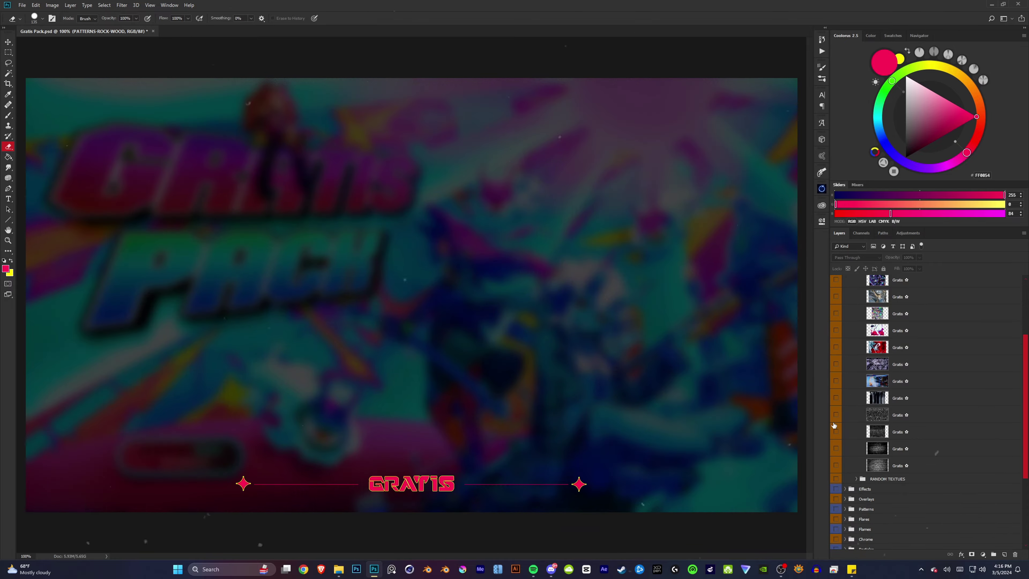
{"action": "left_click", "coordinate": [856, 479]}
{"action": "scroll", "coordinate": [836, 405], "scroll_direction": "up", "scroll_amount": 2}
Preview the first RANDOM TEXTURES layers: grey polygon, crumpled paper, grey rock, marble swirl, and wood textures.
{"action": "left_click", "coordinate": [836, 374]}
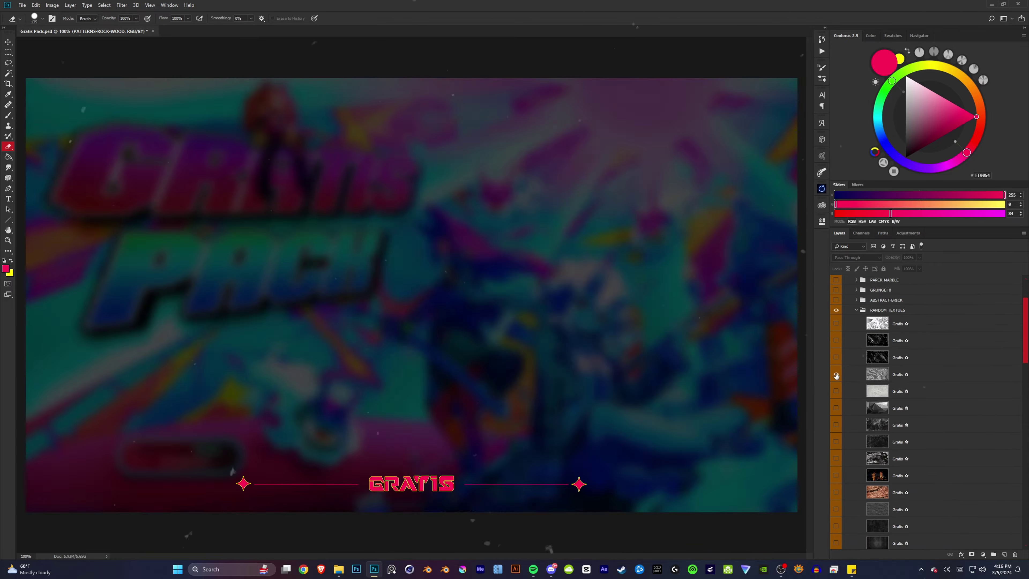
{"action": "left_click", "coordinate": [836, 408]}
{"action": "scroll", "coordinate": [836, 405], "scroll_direction": "down", "scroll_amount": 2}
{"action": "left_click", "coordinate": [835, 349]}
{"action": "left_click", "coordinate": [836, 392]}
{"action": "scroll", "coordinate": [836, 392], "scroll_direction": "down", "scroll_amount": 3}
{"action": "left_click", "coordinate": [836, 324]}
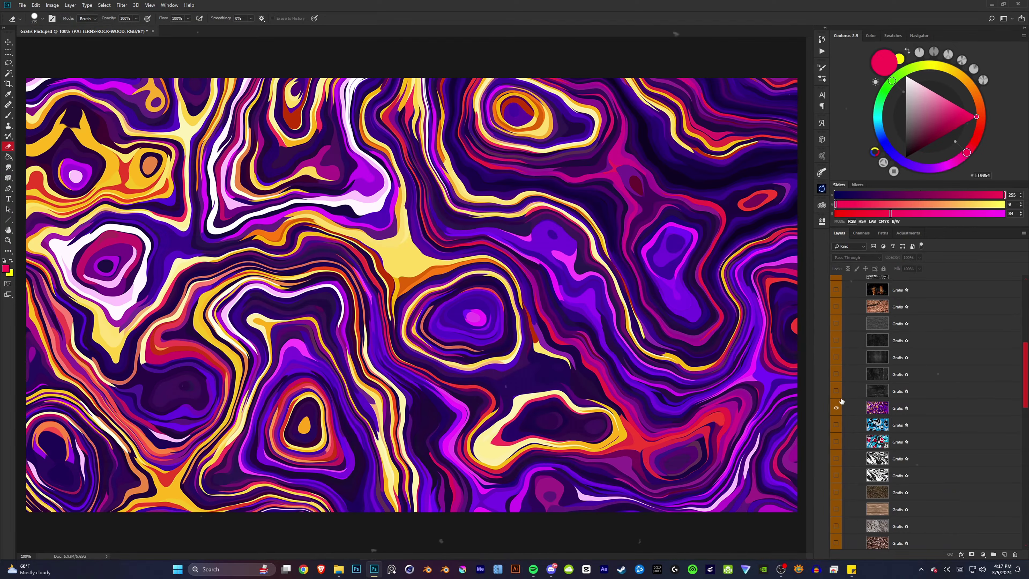
{"action": "left_click", "coordinate": [836, 408]}
{"action": "left_click", "coordinate": [836, 459]}
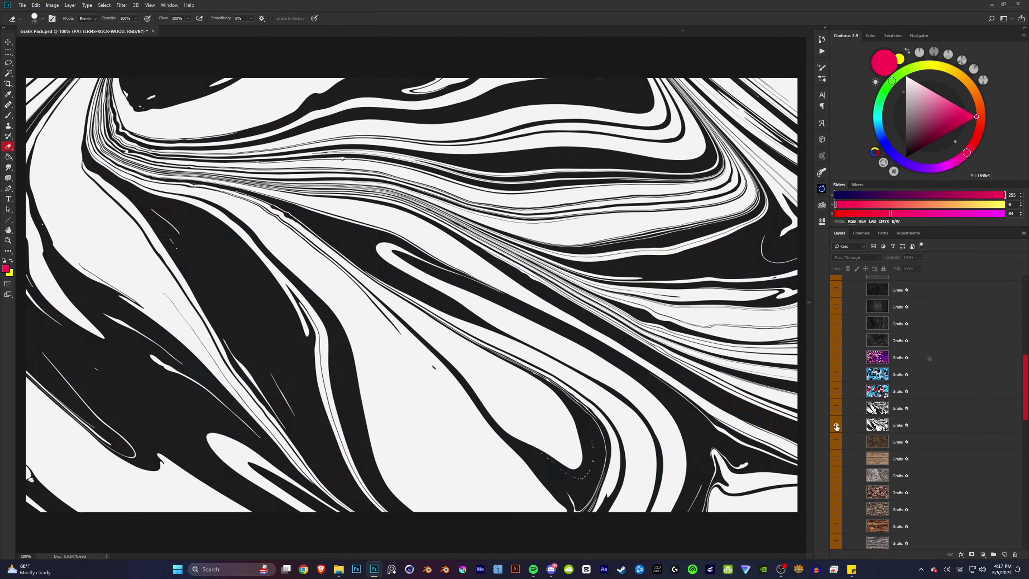
{"action": "scroll", "coordinate": [836, 406], "scroll_direction": "down", "scroll_amount": 3}
{"action": "left_click", "coordinate": [836, 375]}
{"action": "scroll", "coordinate": [836, 364], "scroll_direction": "down", "scroll_amount": 3}
Preview the remaining random textures (bark, rock, moss, dark, brushed metal, white paper), leaving them hidden.
{"action": "left_click", "coordinate": [836, 323]}
{"action": "left_click", "coordinate": [836, 340]}
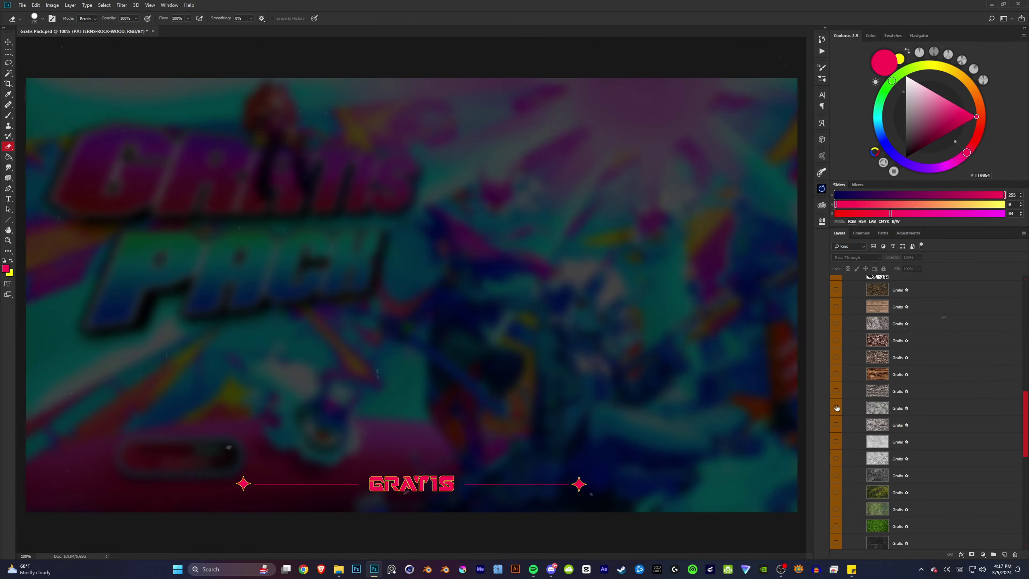
{"action": "scroll", "coordinate": [836, 365], "scroll_direction": "down", "scroll_amount": 4}
{"action": "left_click", "coordinate": [836, 391]}
{"action": "left_click", "coordinate": [836, 391]}
{"action": "scroll", "coordinate": [836, 392], "scroll_direction": "down", "scroll_amount": 5}
{"action": "left_click", "coordinate": [836, 358]}
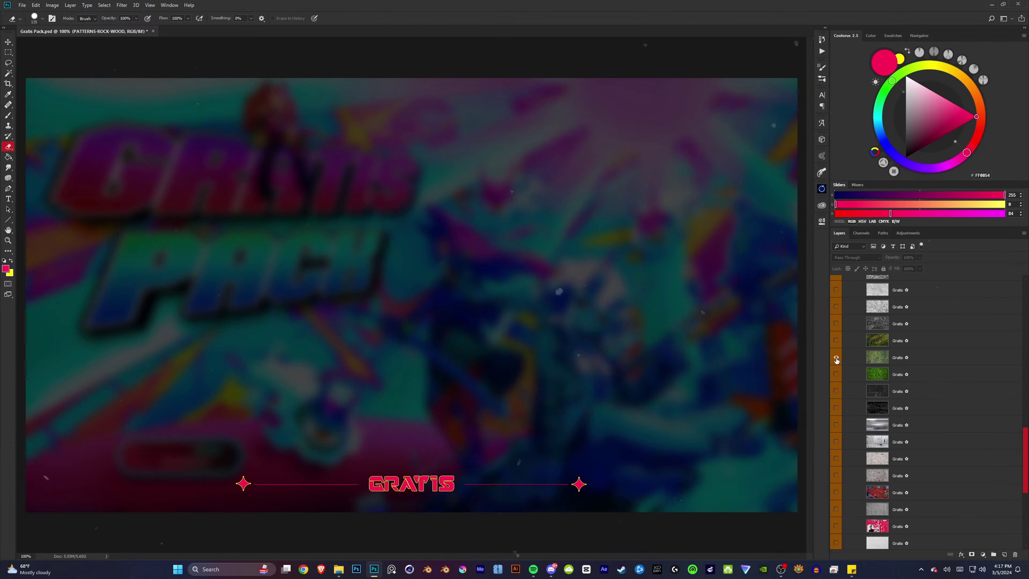
{"action": "left_click", "coordinate": [836, 407]}
{"action": "left_click", "coordinate": [836, 424]}
{"action": "scroll", "coordinate": [836, 391], "scroll_direction": "down", "scroll_amount": 6}
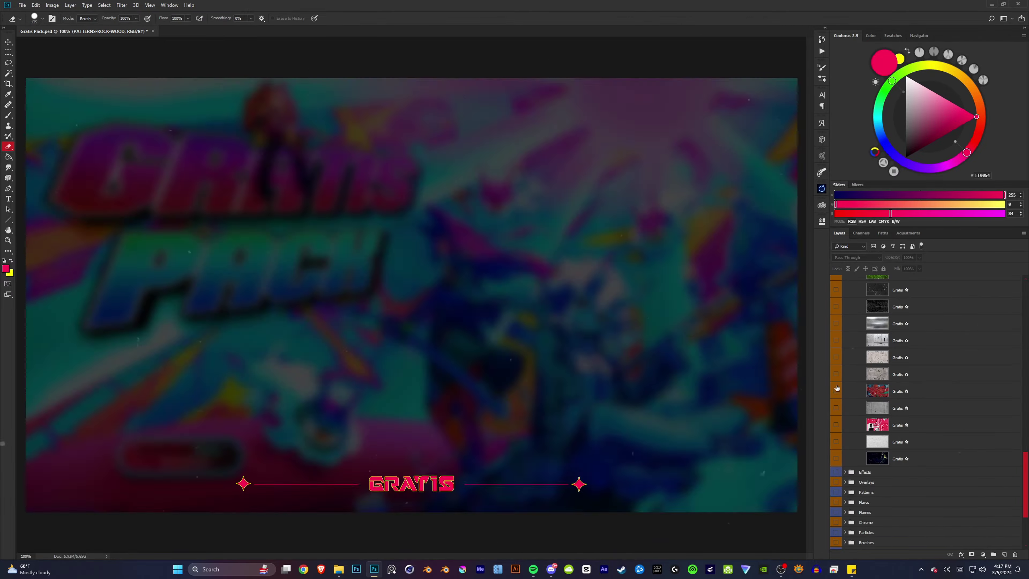
{"action": "left_click", "coordinate": [836, 441]}
{"action": "scroll", "coordinate": [851, 406], "scroll_direction": "up", "scroll_amount": 5}
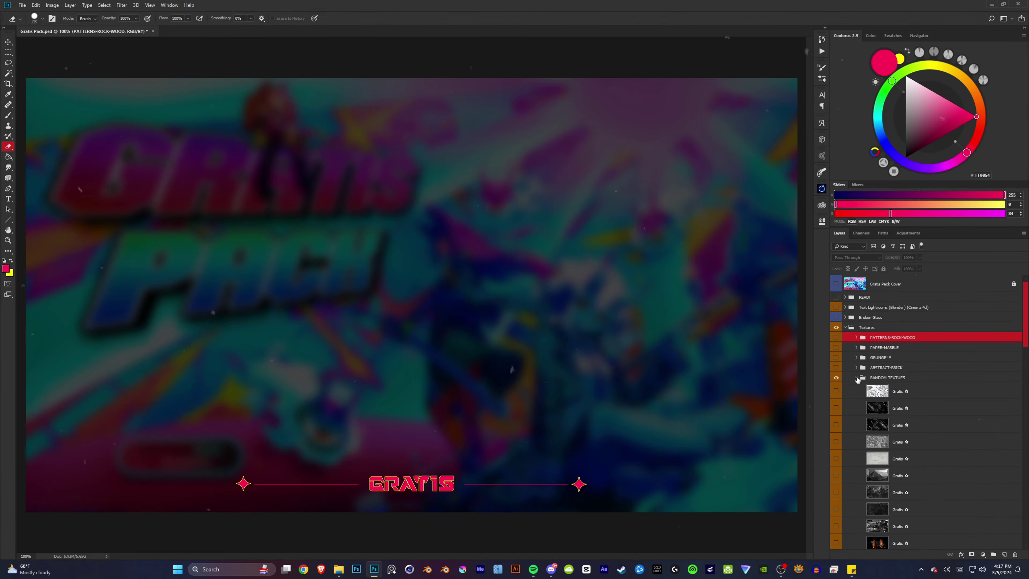
{"action": "scroll", "coordinate": [857, 379], "scroll_direction": "down", "scroll_amount": 10}
Preview the colourful and cyan light-streak effect layers, then hide the light streaks.
{"action": "left_click", "coordinate": [835, 348]}
{"action": "left_click", "coordinate": [836, 349]}
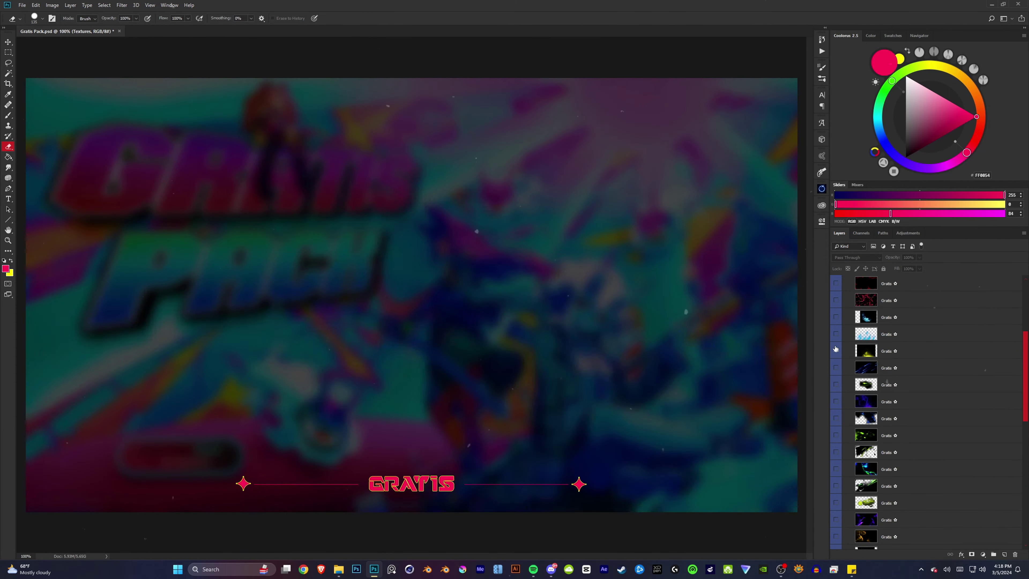
{"action": "left_click", "coordinate": [835, 348]}
{"action": "scroll", "coordinate": [836, 348], "scroll_direction": "down", "scroll_amount": 6}
{"action": "scroll", "coordinate": [835, 348], "scroll_direction": "down", "scroll_amount": 7}
{"action": "left_click", "coordinate": [836, 350]}
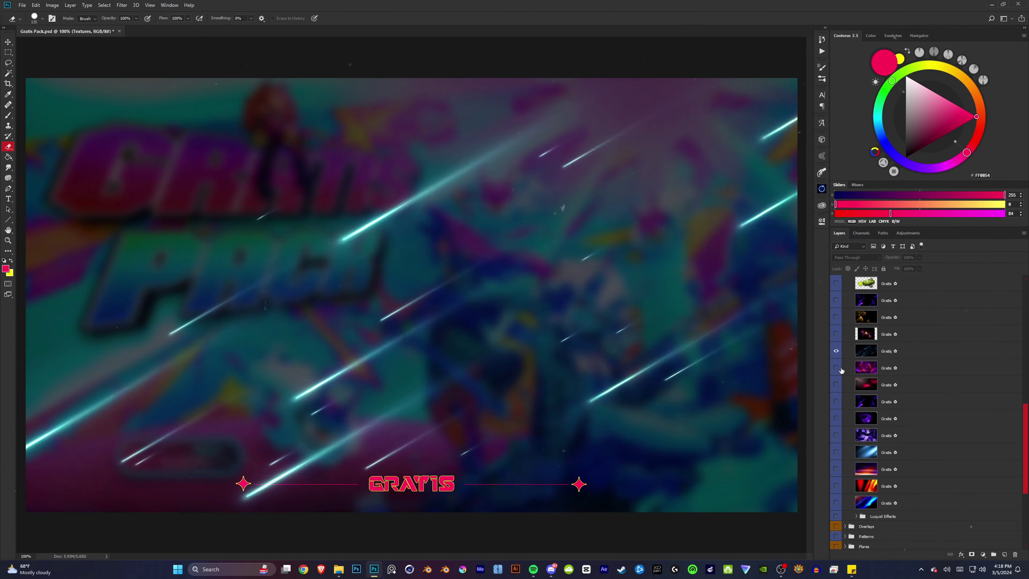
{"action": "left_click", "coordinate": [835, 368]}
{"action": "scroll", "coordinate": [841, 370], "scroll_direction": "down", "scroll_amount": 8}
Preview the Liquid Effects layers, including the white liquid shape, then collapse the Effects group.
{"action": "left_click", "coordinate": [855, 381]}
{"action": "left_click", "coordinate": [836, 462]}
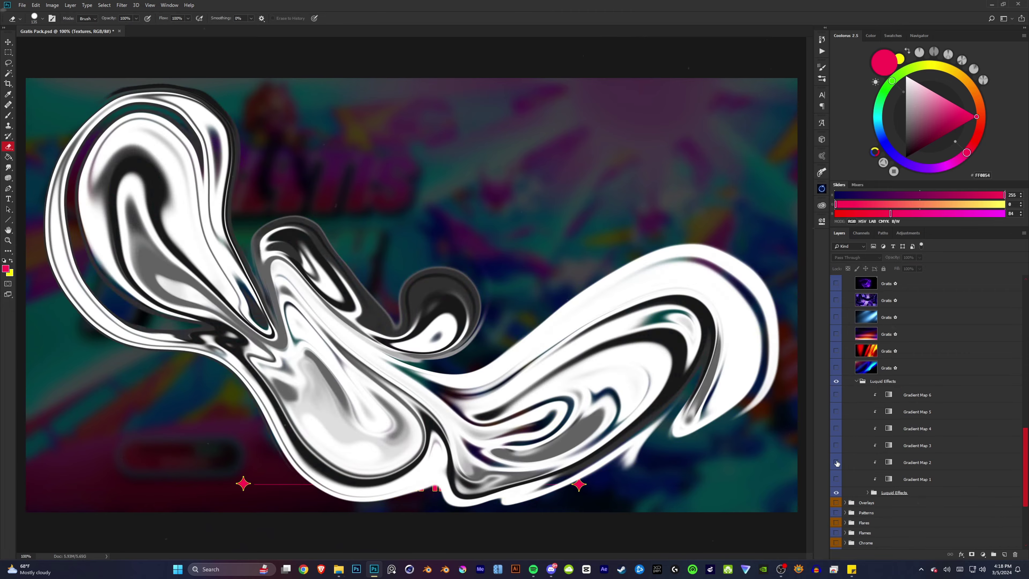
{"action": "left_click", "coordinate": [867, 492]}
{"action": "scroll", "coordinate": [836, 405], "scroll_direction": "down", "scroll_amount": 6}
{"action": "left_click", "coordinate": [835, 405]}
{"action": "left_click", "coordinate": [835, 404]}
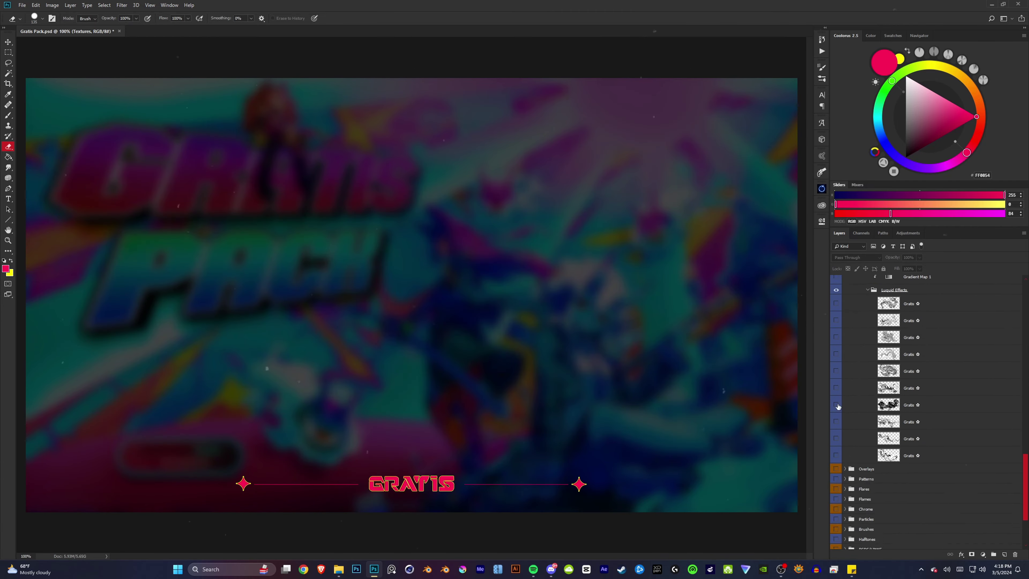
{"action": "left_click", "coordinate": [845, 391]}
{"action": "scroll", "coordinate": [835, 365], "scroll_direction": "down", "scroll_amount": 5}
Expand Overlays and show the pink crystal, heart circle, Japanese text, fanged-mouth and eyes overlays.
{"action": "left_click", "coordinate": [836, 355]}
{"action": "left_click", "coordinate": [836, 355]}
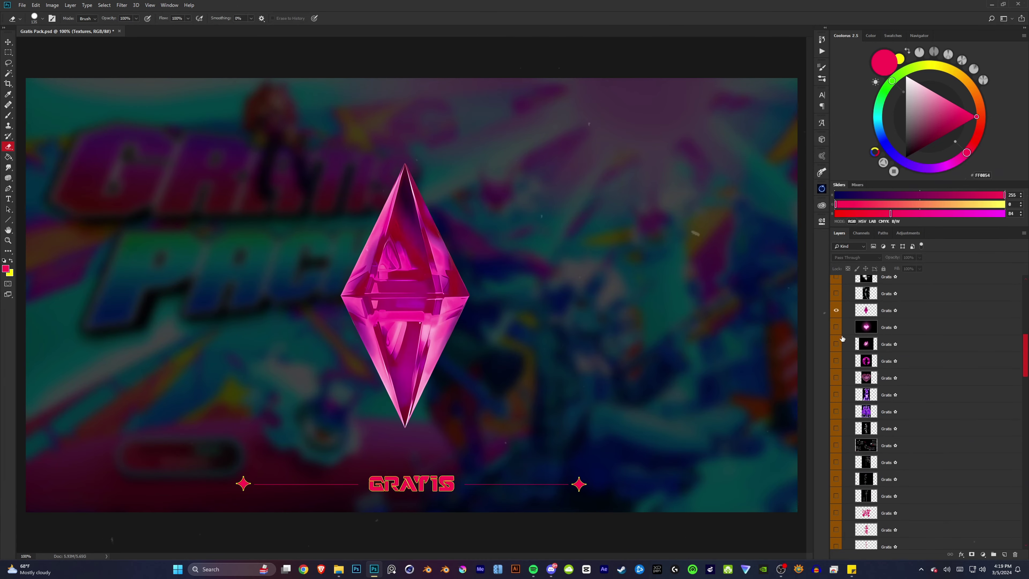
{"action": "left_click", "coordinate": [836, 310]}
{"action": "left_click", "coordinate": [836, 344]}
{"action": "scroll", "coordinate": [838, 337], "scroll_direction": "down", "scroll_amount": 5}
{"action": "left_click", "coordinate": [835, 327]}
{"action": "scroll", "coordinate": [835, 330], "scroll_direction": "down", "scroll_amount": 4}
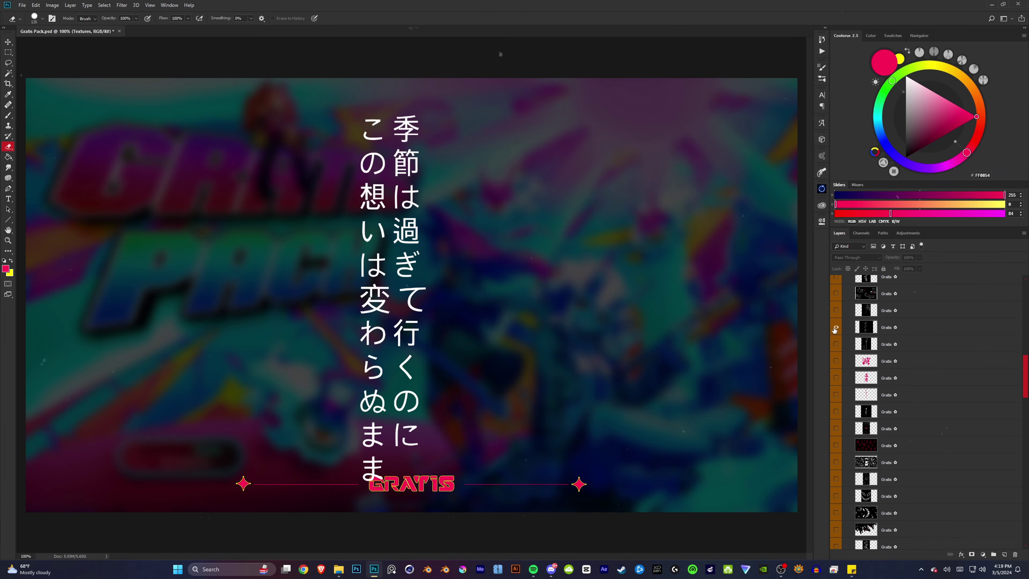
{"action": "scroll", "coordinate": [836, 345], "scroll_direction": "down", "scroll_amount": 5}
{"action": "left_click", "coordinate": [836, 344]}
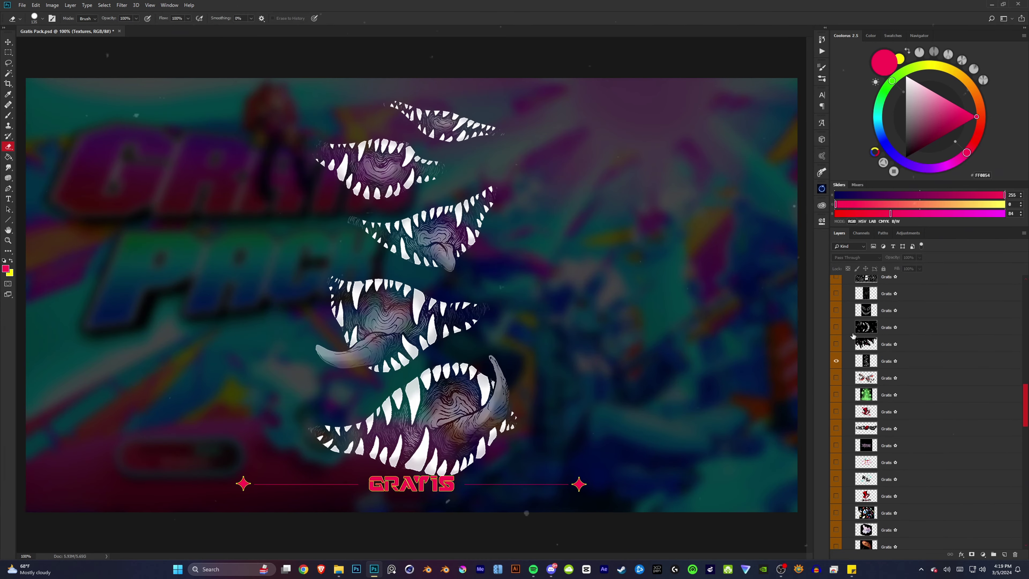
{"action": "scroll", "coordinate": [837, 353], "scroll_direction": "down", "scroll_amount": 4}
{"action": "scroll", "coordinate": [837, 345], "scroll_direction": "down", "scroll_amount": 2}
{"action": "left_click", "coordinate": [836, 344]}
{"action": "scroll", "coordinate": [835, 345], "scroll_direction": "down", "scroll_amount": 4}
Preview the umbrella, Persona, magic-circle, dice, cloud, crosshair, crosses, cat and feather overlays.
{"action": "left_click", "coordinate": [836, 310]}
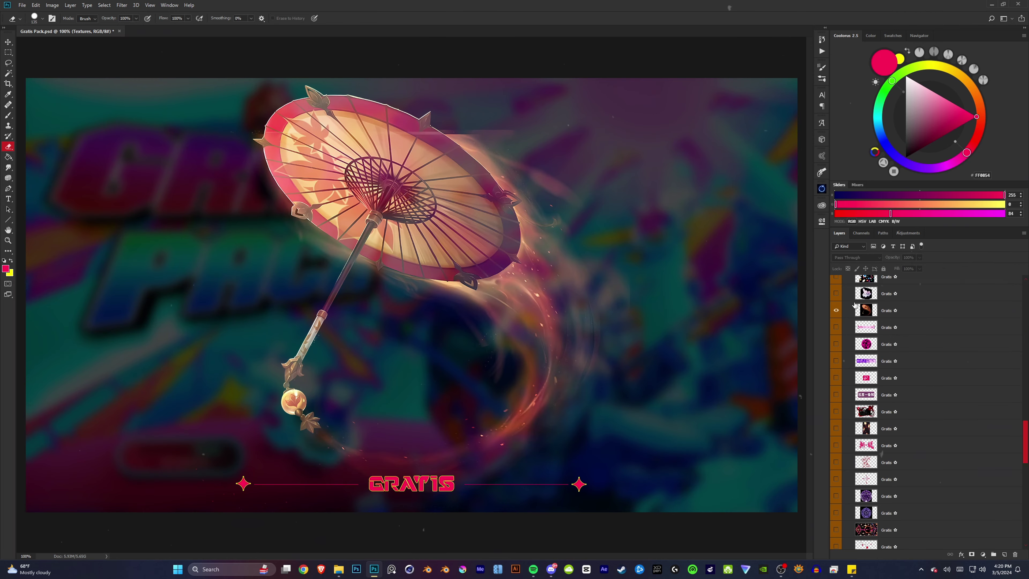
{"action": "left_click", "coordinate": [835, 377]}
{"action": "scroll", "coordinate": [836, 377], "scroll_direction": "down", "scroll_amount": 4}
{"action": "left_click", "coordinate": [836, 378]}
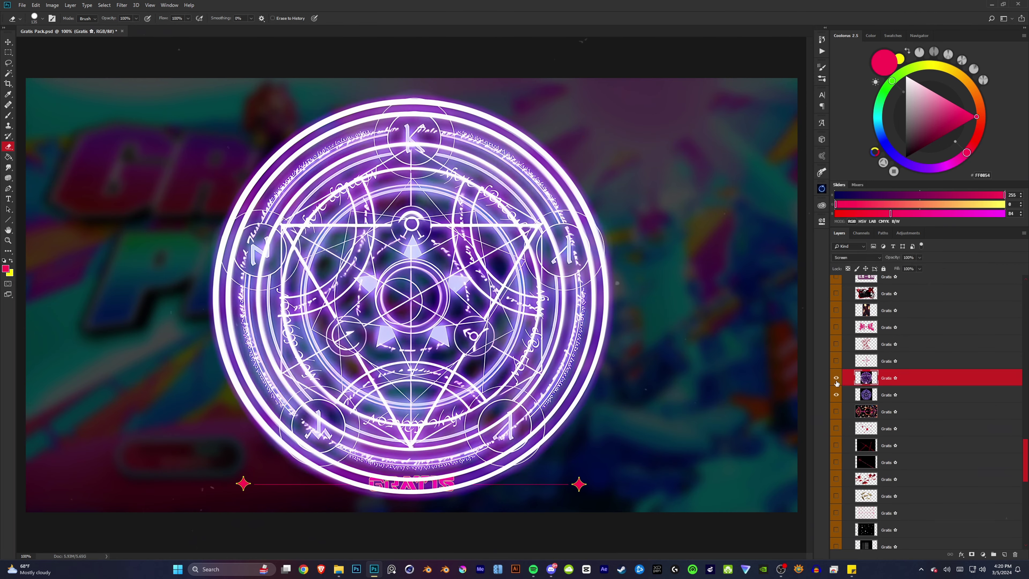
{"action": "left_click", "coordinate": [836, 378]}
{"action": "left_click", "coordinate": [836, 444]}
{"action": "left_click", "coordinate": [836, 462]}
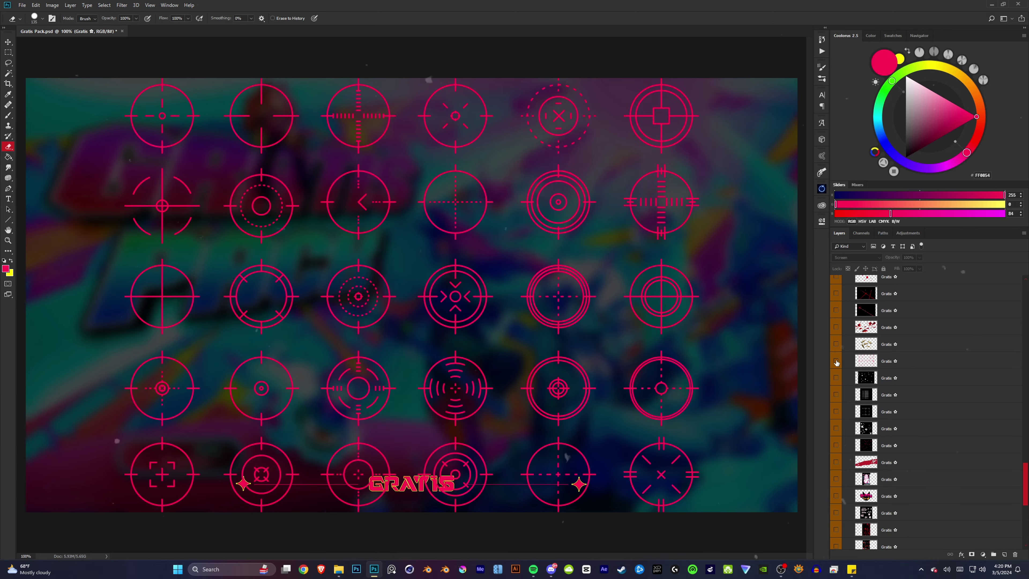
{"action": "scroll", "coordinate": [838, 428], "scroll_direction": "down", "scroll_amount": 3}
{"action": "left_click", "coordinate": [838, 428]}
{"action": "left_click", "coordinate": [835, 496]}
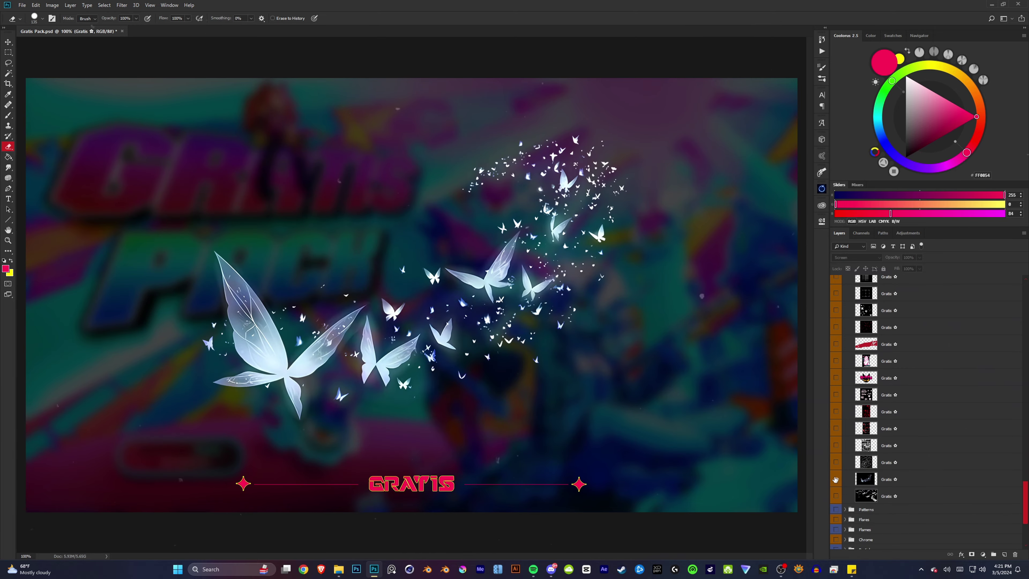
{"action": "scroll", "coordinate": [836, 496], "scroll_direction": "down", "scroll_amount": 4}
{"action": "left_click", "coordinate": [836, 496]}
{"action": "left_click", "coordinate": [836, 496]}
Preview the Patterns layers (fiery swirl, red graffiti, red-and-gold and purple fluid), then hide them.
{"action": "scroll", "coordinate": [837, 385], "scroll_direction": "down", "scroll_amount": 5}
{"action": "left_click", "coordinate": [837, 355]}
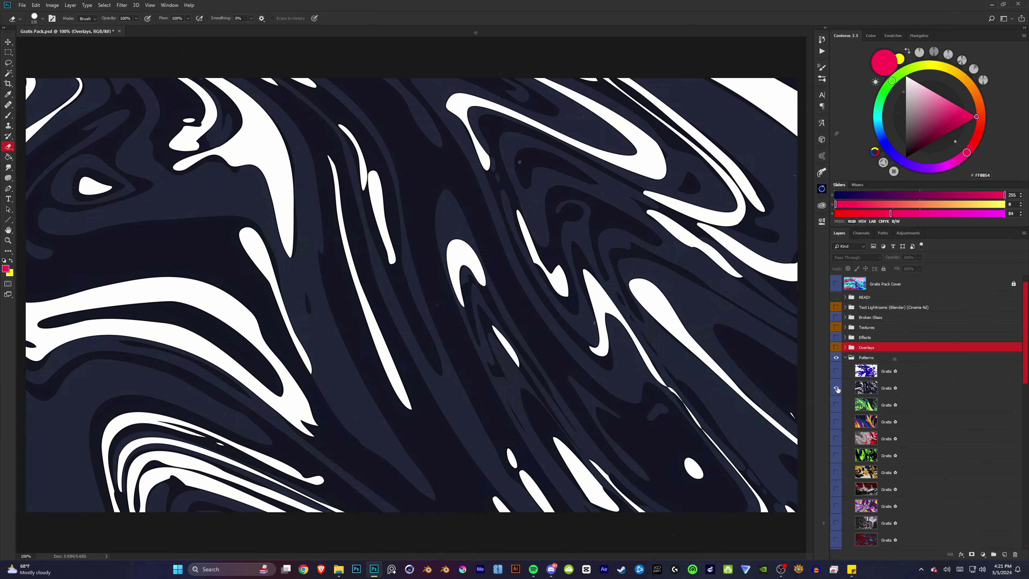
{"action": "left_click", "coordinate": [837, 355]}
{"action": "left_click", "coordinate": [836, 354]}
{"action": "scroll", "coordinate": [837, 365], "scroll_direction": "down", "scroll_amount": 5}
{"action": "left_click", "coordinate": [836, 303]}
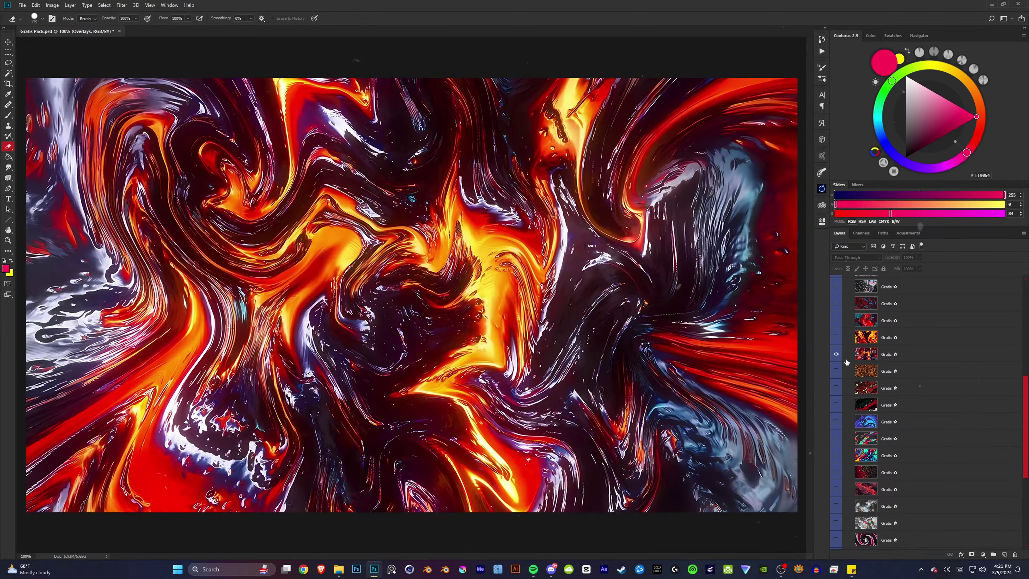
{"action": "left_click", "coordinate": [836, 337]}
{"action": "scroll", "coordinate": [849, 310], "scroll_direction": "down", "scroll_amount": 2}
{"action": "left_click", "coordinate": [836, 304]}
{"action": "left_click", "coordinate": [835, 354]}
{"action": "left_click", "coordinate": [835, 388]}
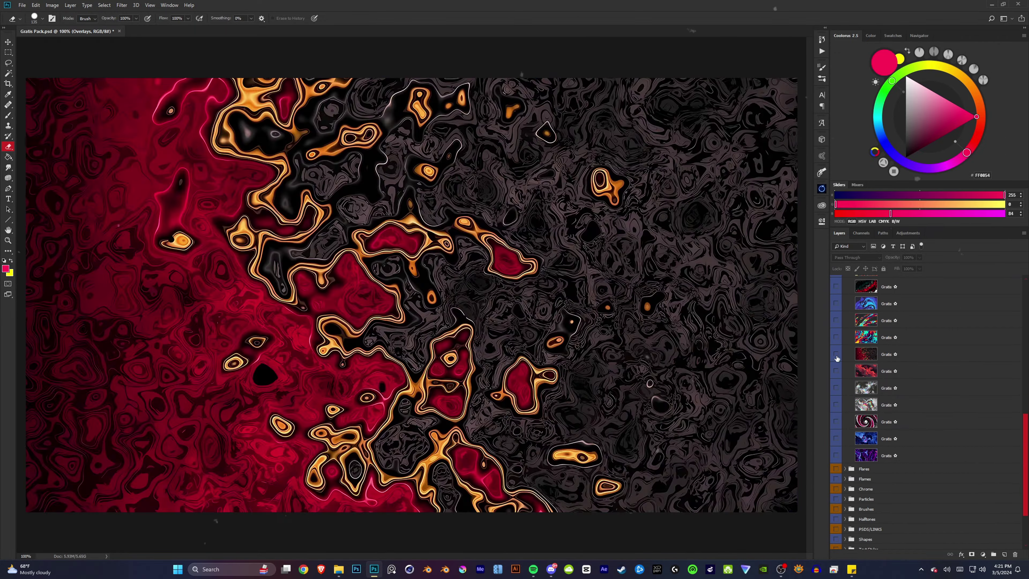
{"action": "left_click", "coordinate": [836, 422]}
{"action": "scroll", "coordinate": [836, 405], "scroll_direction": "down", "scroll_amount": 2}
{"action": "left_click", "coordinate": [836, 405]}
Expand the Flares groups and preview a lens-flare overlay, then hide it and the purple fluid layer.
{"action": "left_click", "coordinate": [845, 418]}
{"action": "left_click", "coordinate": [836, 364]}
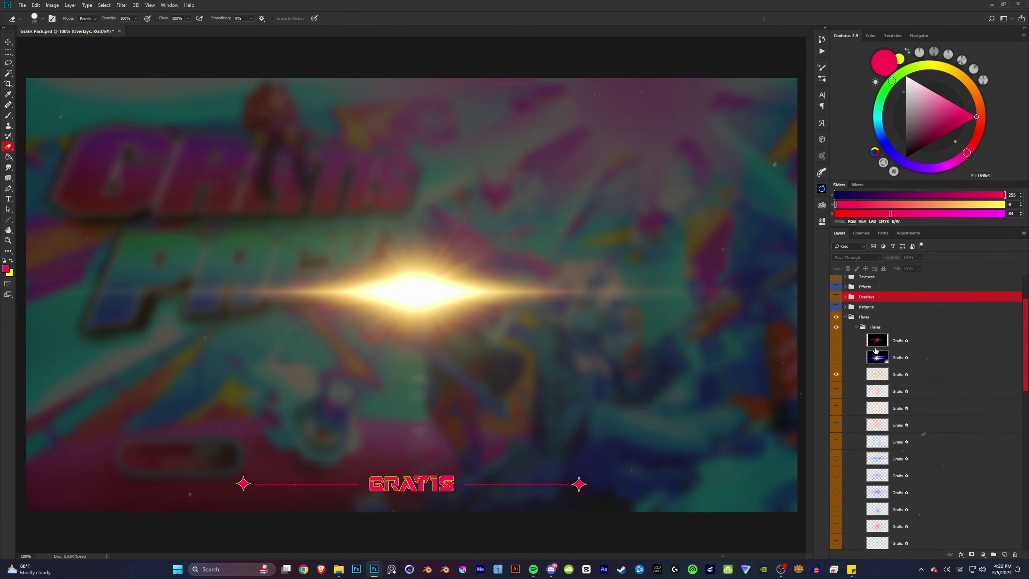
{"action": "left_click", "coordinate": [836, 390]}
{"action": "scroll", "coordinate": [836, 405], "scroll_direction": "down", "scroll_amount": 3}
{"action": "left_click", "coordinate": [836, 424]}
{"action": "scroll", "coordinate": [836, 365], "scroll_direction": "down", "scroll_amount": 3}
{"action": "left_click", "coordinate": [836, 391]}
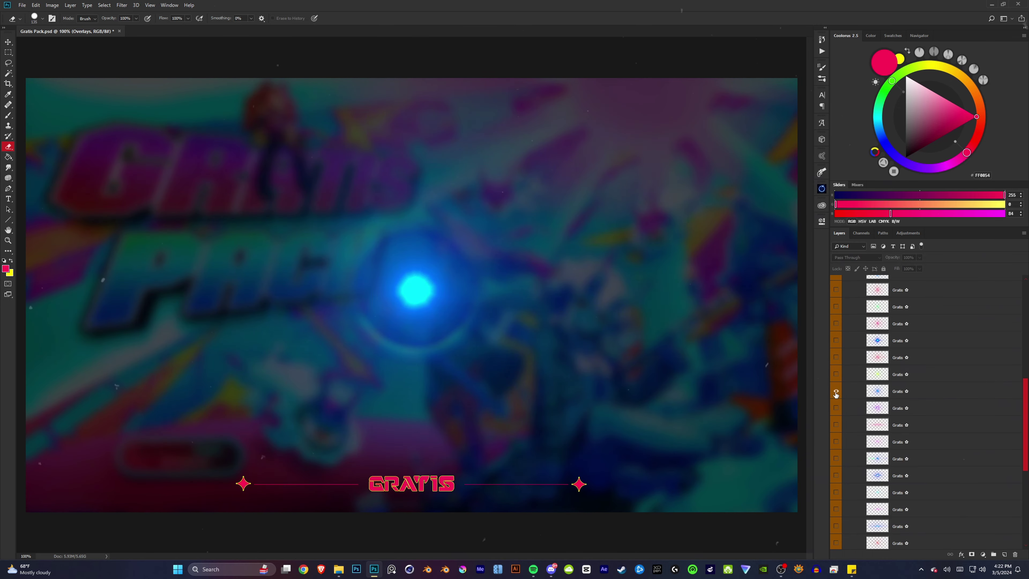
Show then hide a Stage Lights overlay, collapse Lights, and expand the Light Rays group.
{"action": "left_click", "coordinate": [835, 408]}
{"action": "scroll", "coordinate": [836, 406], "scroll_direction": "up", "scroll_amount": 5}
{"action": "left_click", "coordinate": [837, 428]}
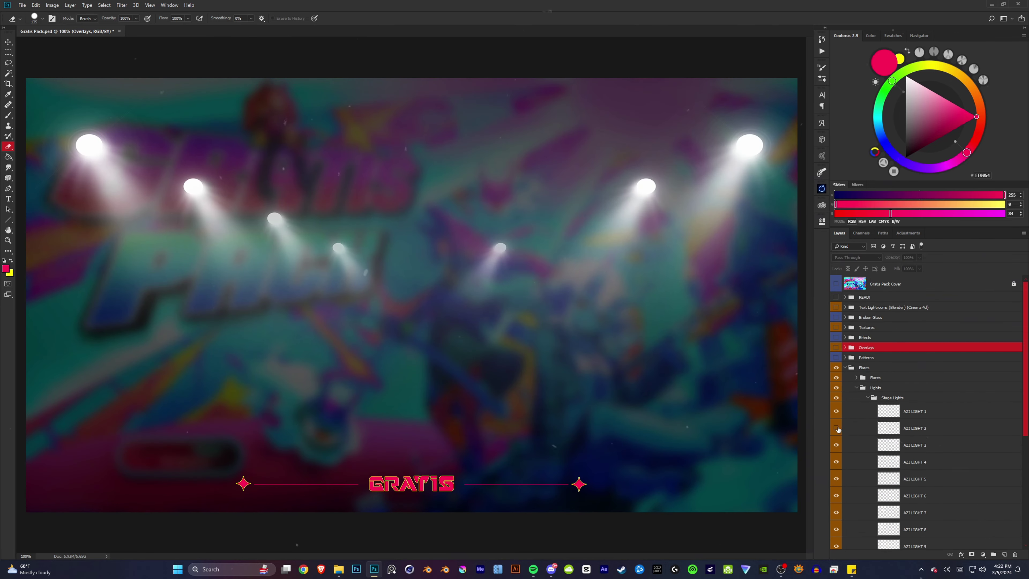
{"action": "left_click", "coordinate": [836, 397]}
{"action": "left_click", "coordinate": [856, 387]}
{"action": "left_click", "coordinate": [856, 398]}
{"action": "scroll", "coordinate": [836, 405], "scroll_direction": "down", "scroll_amount": 10}
Swap the blue flame for another flame overlay, then preview the chrome tubes and chrome lips renders.
{"action": "left_click", "coordinate": [836, 408]}
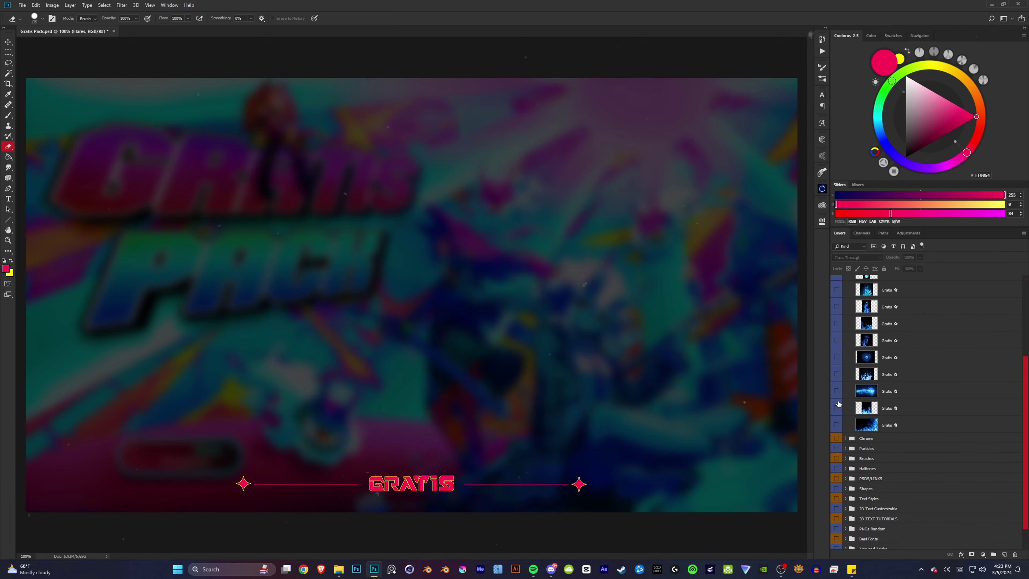
{"action": "left_click", "coordinate": [837, 424]}
{"action": "scroll", "coordinate": [837, 385], "scroll_direction": "down", "scroll_amount": 5}
{"action": "left_click", "coordinate": [837, 351]}
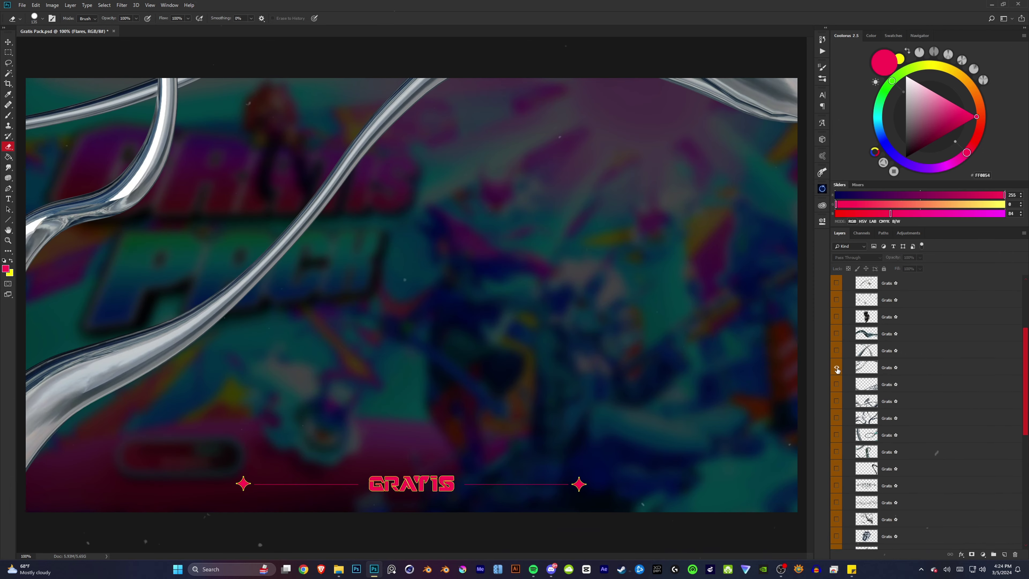
{"action": "scroll", "coordinate": [837, 336], "scroll_direction": "down", "scroll_amount": 2}
{"action": "left_click", "coordinate": [837, 334]}
{"action": "scroll", "coordinate": [837, 337], "scroll_direction": "down", "scroll_amount": 2}
{"action": "left_click", "coordinate": [837, 333]}
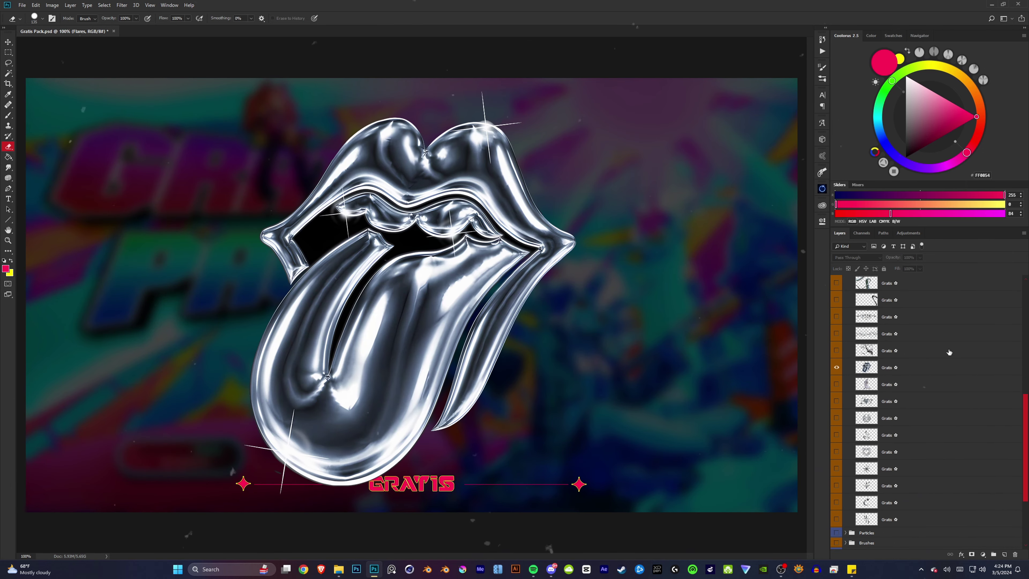
{"action": "scroll", "coordinate": [837, 337], "scroll_direction": "down", "scroll_amount": 2}
{"action": "scroll", "coordinate": [837, 336], "scroll_direction": "down", "scroll_amount": 2}
{"action": "left_click", "coordinate": [836, 334]}
{"action": "left_click", "coordinate": [836, 334]}
Preview the particle overlays, including the red dot particles, in the Particles group.
{"action": "left_click", "coordinate": [845, 482]}
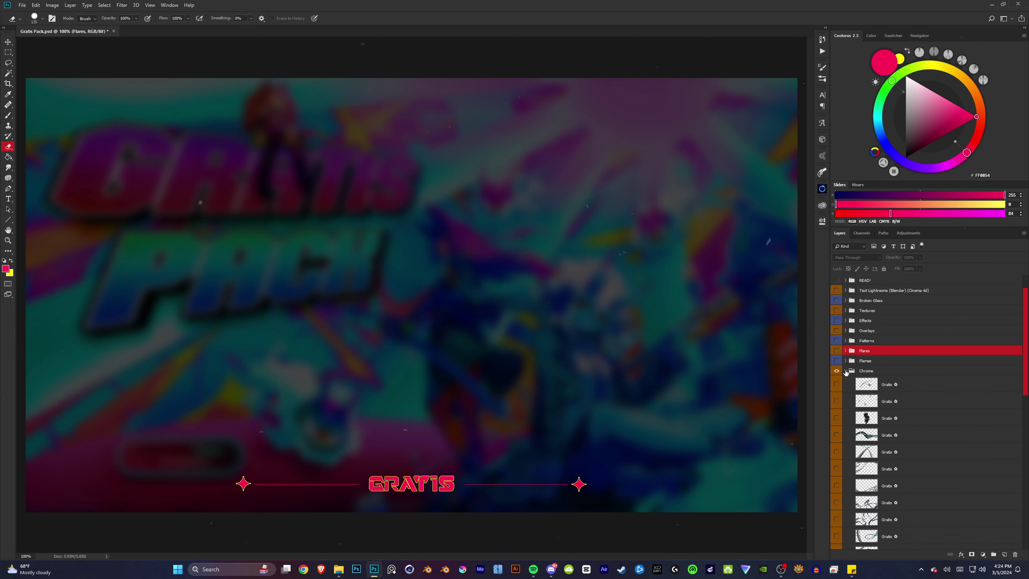
{"action": "left_click", "coordinate": [836, 360]}
{"action": "scroll", "coordinate": [836, 362], "scroll_direction": "down", "scroll_amount": 2}
{"action": "scroll", "coordinate": [836, 362], "scroll_direction": "down", "scroll_amount": 2}
{"action": "left_click", "coordinate": [836, 360]}
{"action": "scroll", "coordinate": [836, 362], "scroll_direction": "down", "scroll_amount": 2}
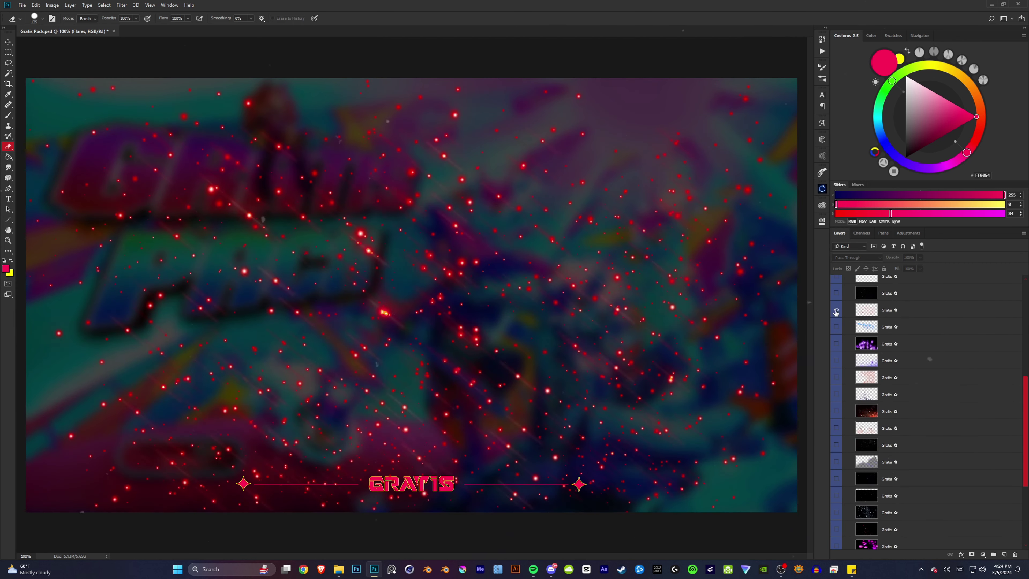
{"action": "left_click", "coordinate": [836, 360]}
{"action": "scroll", "coordinate": [836, 362], "scroll_direction": "down", "scroll_amount": 2}
{"action": "left_click", "coordinate": [836, 360]}
{"action": "scroll", "coordinate": [835, 362], "scroll_direction": "down", "scroll_amount": 2}
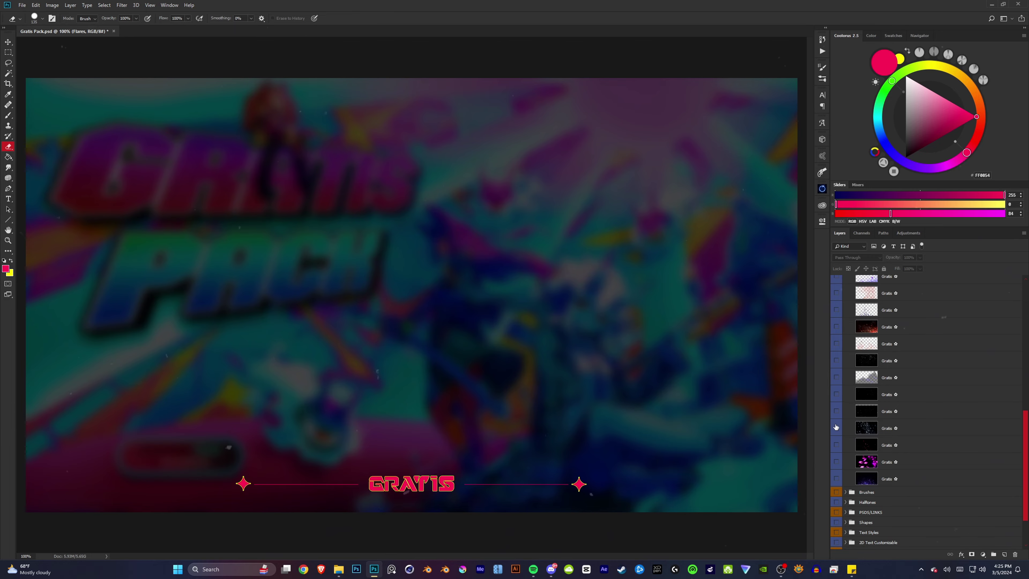
{"action": "left_click", "coordinate": [836, 427]}
{"action": "left_click", "coordinate": [845, 279]}
Preview the pink powder-splash, crescent, swoosh, smoke-samurai and dragon kanji brush overlays.
{"action": "left_click", "coordinate": [835, 303]}
{"action": "left_click", "coordinate": [835, 370]}
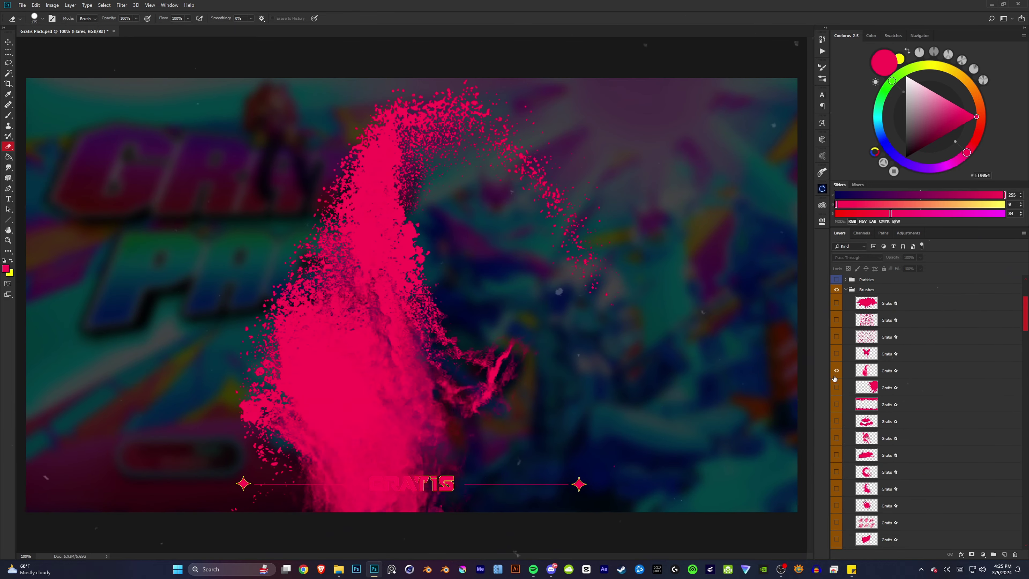
{"action": "scroll", "coordinate": [835, 364], "scroll_direction": "down", "scroll_amount": 3}
{"action": "left_click", "coordinate": [835, 337]}
{"action": "left_click", "coordinate": [837, 353]}
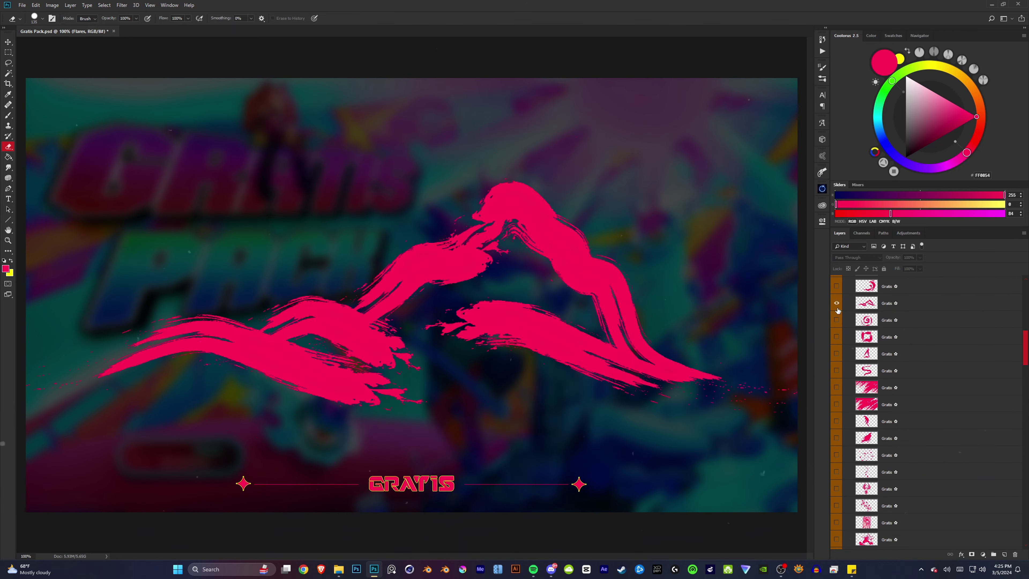
{"action": "scroll", "coordinate": [837, 365], "scroll_direction": "down", "scroll_amount": 3}
{"action": "left_click", "coordinate": [837, 370]}
{"action": "scroll", "coordinate": [836, 405], "scroll_direction": "down", "scroll_amount": 3}
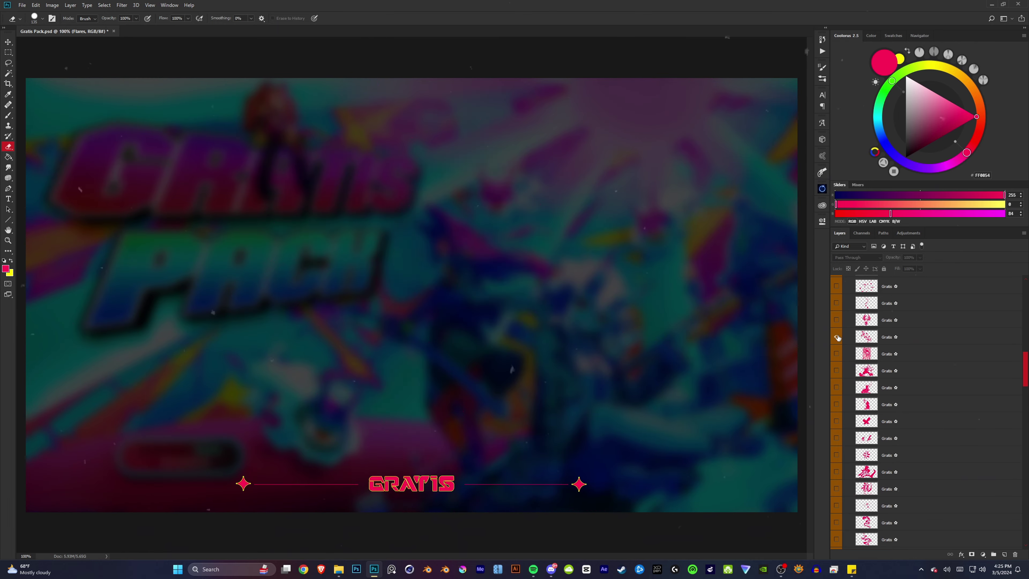
{"action": "left_click", "coordinate": [837, 337]}
{"action": "scroll", "coordinate": [836, 345], "scroll_direction": "down", "scroll_amount": 3}
{"action": "left_click", "coordinate": [837, 355]}
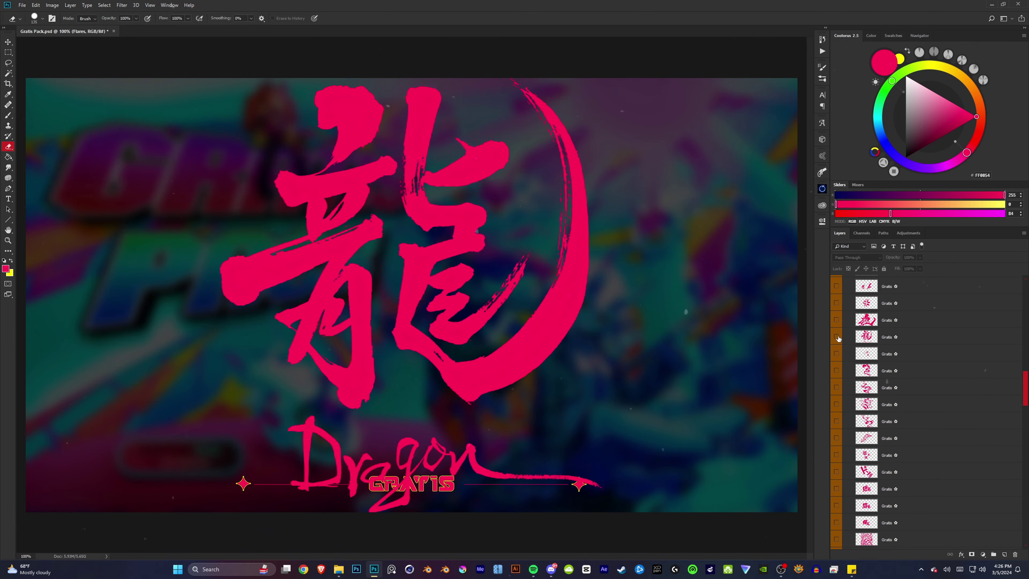
{"action": "left_click", "coordinate": [838, 338]}
Preview the swirl, pink splatter, circle and pink cross brush overlays.
{"action": "left_click", "coordinate": [837, 370]}
{"action": "scroll", "coordinate": [837, 371], "scroll_direction": "down", "scroll_amount": 3}
{"action": "left_click", "coordinate": [836, 354]}
{"action": "scroll", "coordinate": [837, 361], "scroll_direction": "down", "scroll_amount": 3}
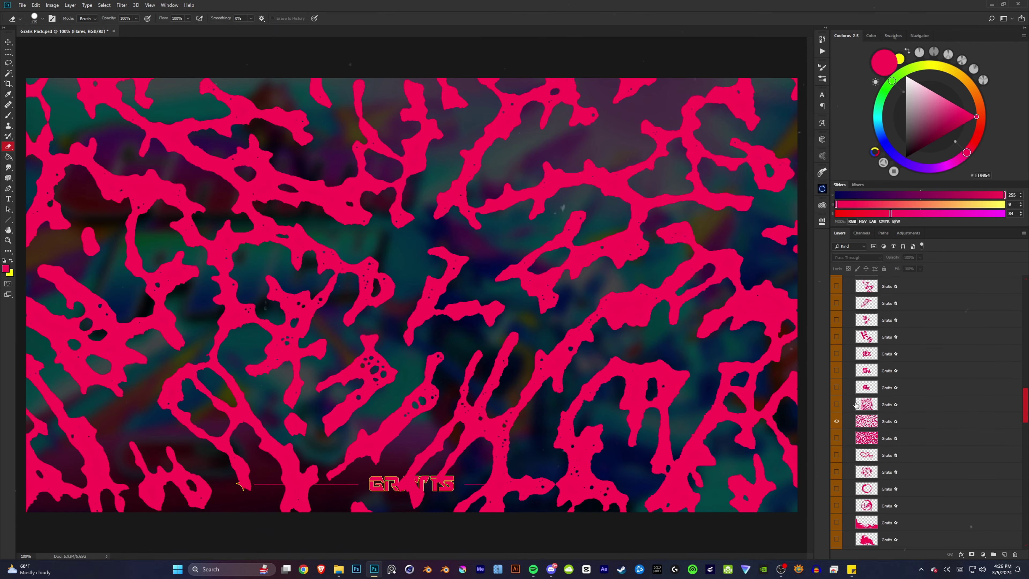
{"action": "scroll", "coordinate": [836, 365], "scroll_direction": "down", "scroll_amount": 3}
{"action": "scroll", "coordinate": [838, 364], "scroll_direction": "down", "scroll_amount": 3}
{"action": "left_click", "coordinate": [837, 371]}
{"action": "left_click", "coordinate": [837, 404]}
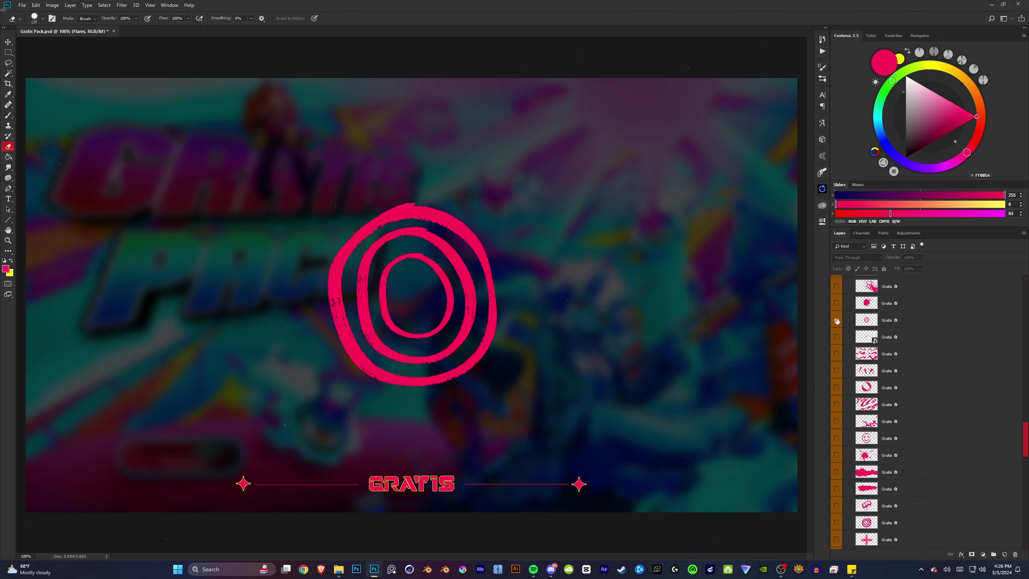
{"action": "scroll", "coordinate": [837, 365], "scroll_direction": "down", "scroll_amount": 3}
{"action": "left_click", "coordinate": [836, 353]}
{"action": "scroll", "coordinate": [837, 365], "scroll_direction": "down", "scroll_amount": 3}
{"action": "left_click", "coordinate": [837, 422]}
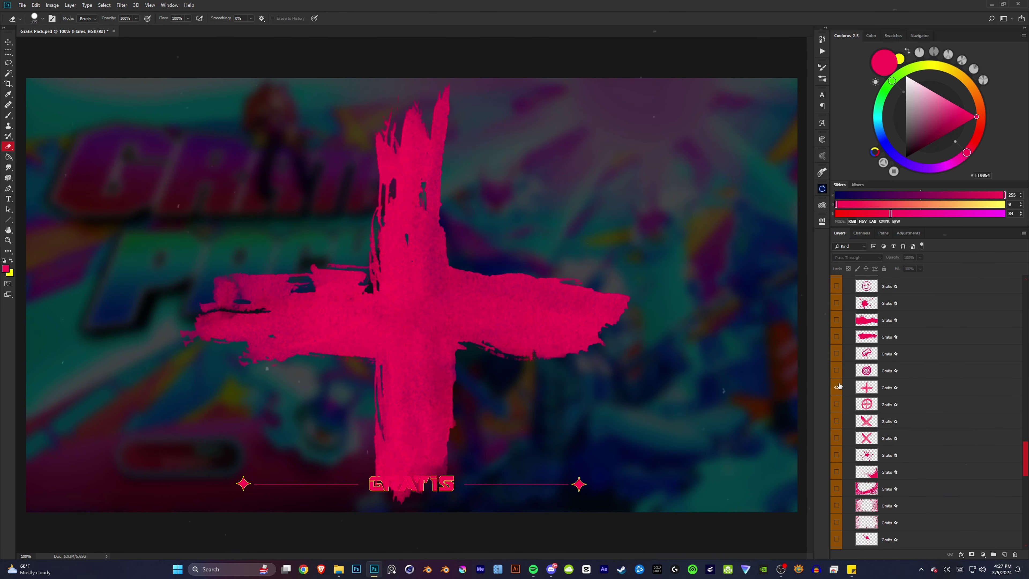
Hide the splatters and preview the bottom pink splash and # brush overlays.
{"action": "left_click", "coordinate": [837, 404]}
{"action": "scroll", "coordinate": [837, 381], "scroll_direction": "down", "scroll_amount": 3}
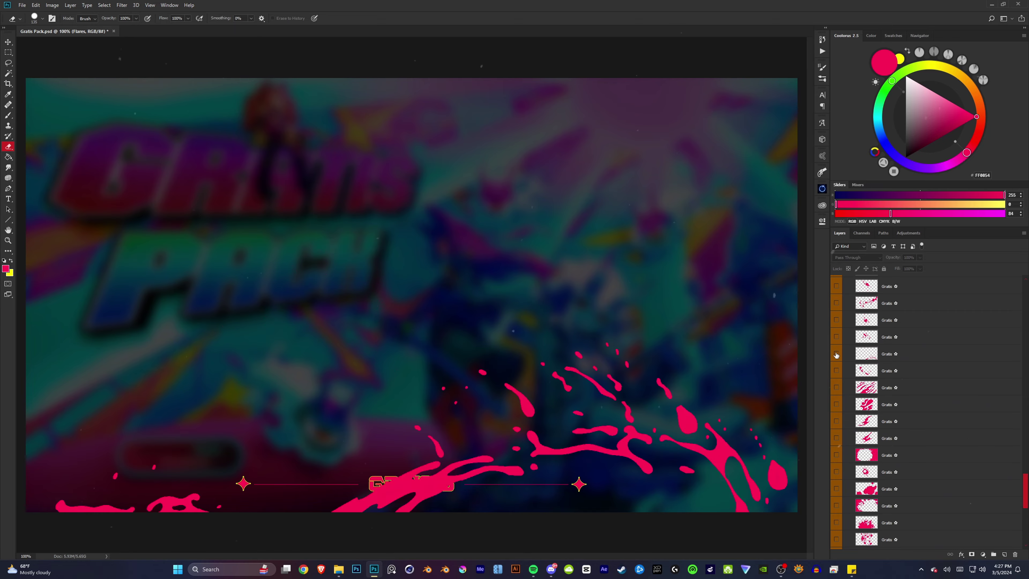
{"action": "left_click", "coordinate": [837, 355]}
{"action": "scroll", "coordinate": [836, 365], "scroll_direction": "down", "scroll_amount": 3}
{"action": "left_click", "coordinate": [835, 372]}
{"action": "left_click", "coordinate": [837, 370]}
{"action": "left_click", "coordinate": [836, 387]}
{"action": "scroll", "coordinate": [837, 385], "scroll_direction": "down", "scroll_amount": 3}
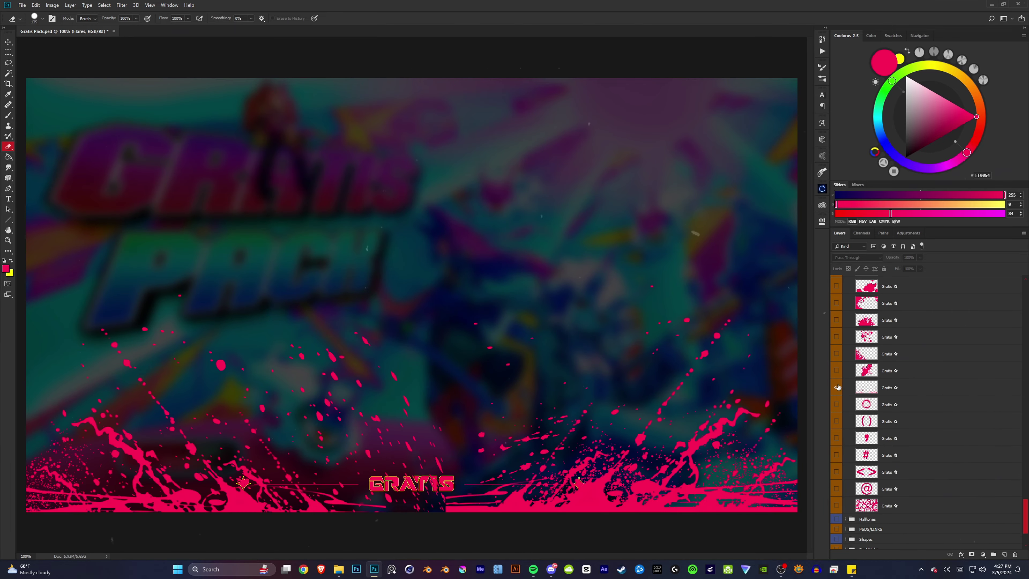
{"action": "scroll", "coordinate": [836, 425], "scroll_direction": "down", "scroll_amount": 3}
{"action": "left_click", "coordinate": [835, 454]}
{"action": "scroll", "coordinate": [845, 409], "scroll_direction": "down", "scroll_amount": 5}
{"action": "left_click", "coordinate": [836, 397]}
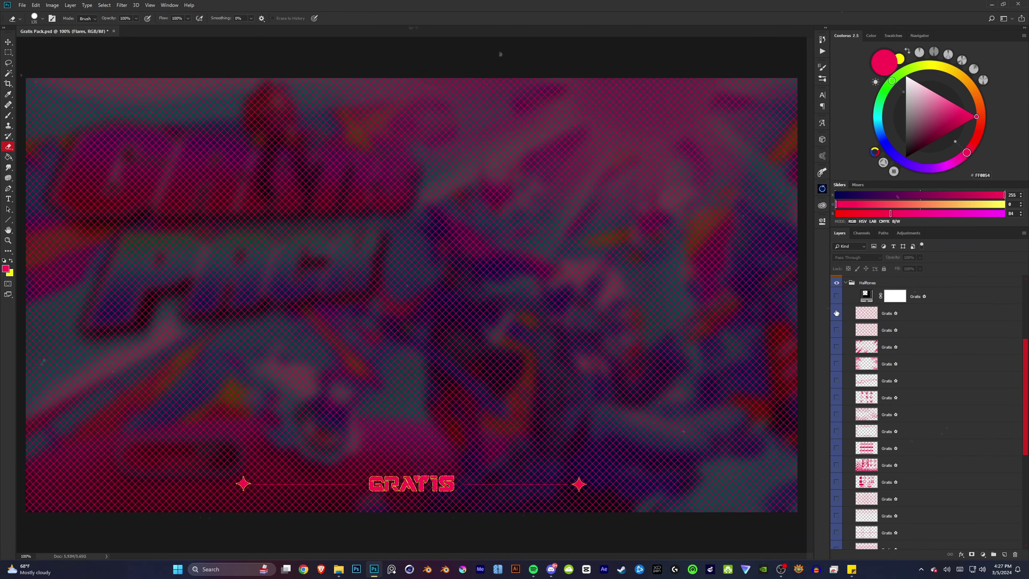
Show a halftone pattern over the banner in the Halftones group, plus the Fonts Pack cover.
{"action": "left_click", "coordinate": [837, 385]}
{"action": "left_click", "coordinate": [837, 383]}
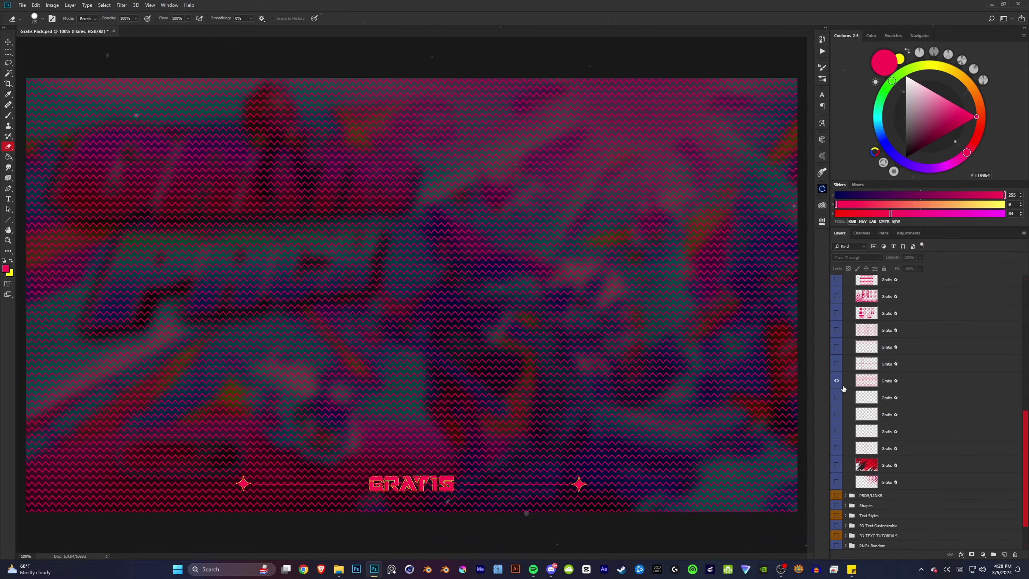
{"action": "scroll", "coordinate": [837, 406], "scroll_direction": "up", "scroll_amount": 10}
{"action": "left_click", "coordinate": [837, 454]}
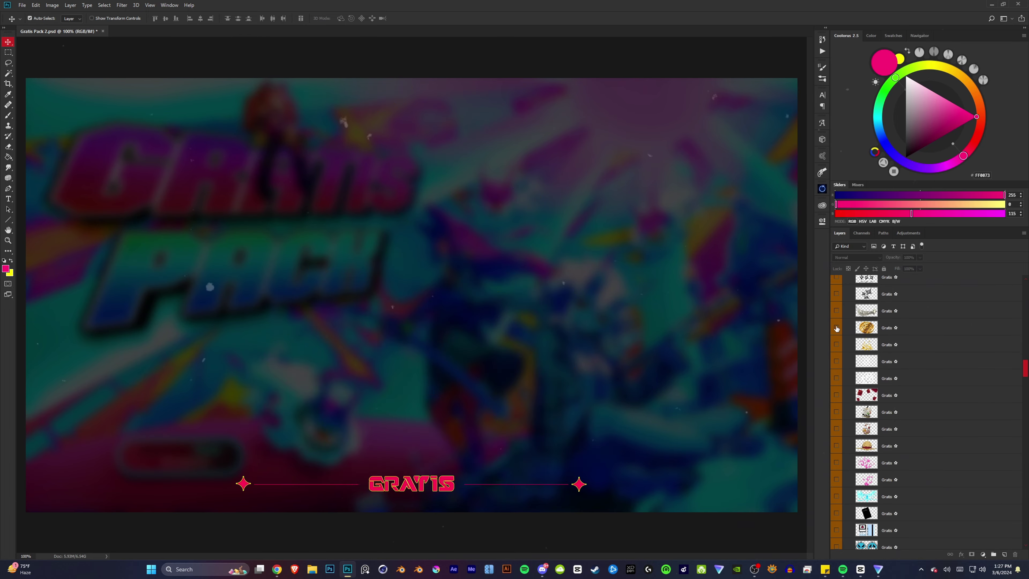
Preview the white leaf symbol, 8 Tokyo badge, dragon balls and swords renders.
{"action": "scroll", "coordinate": [836, 328], "scroll_direction": "down", "scroll_amount": 2}
{"action": "left_click", "coordinate": [836, 345]}
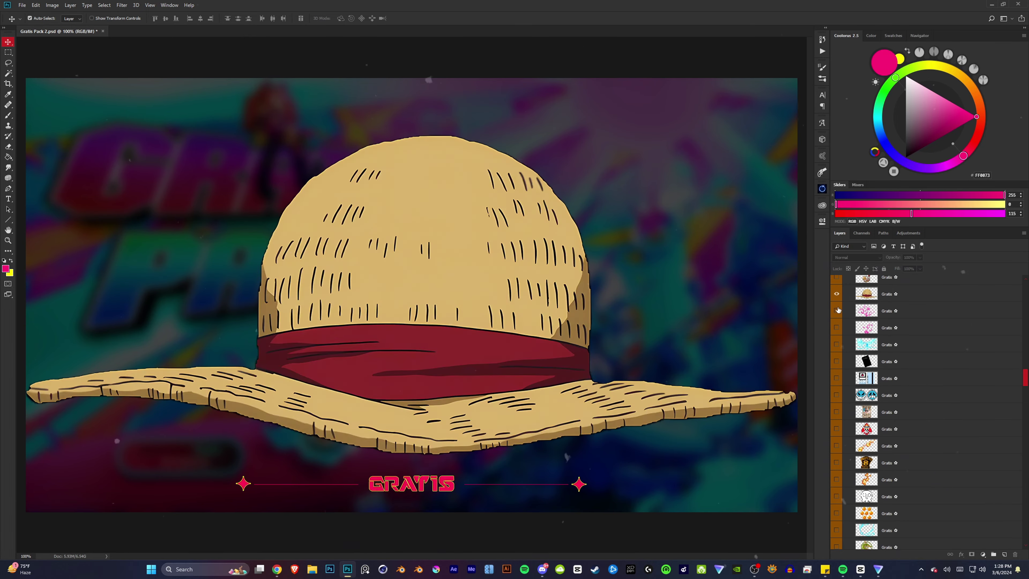
{"action": "left_click", "coordinate": [837, 294]}
{"action": "scroll", "coordinate": [836, 310], "scroll_direction": "down", "scroll_amount": 3}
{"action": "scroll", "coordinate": [837, 310], "scroll_direction": "down", "scroll_amount": 3}
{"action": "left_click", "coordinate": [836, 310]}
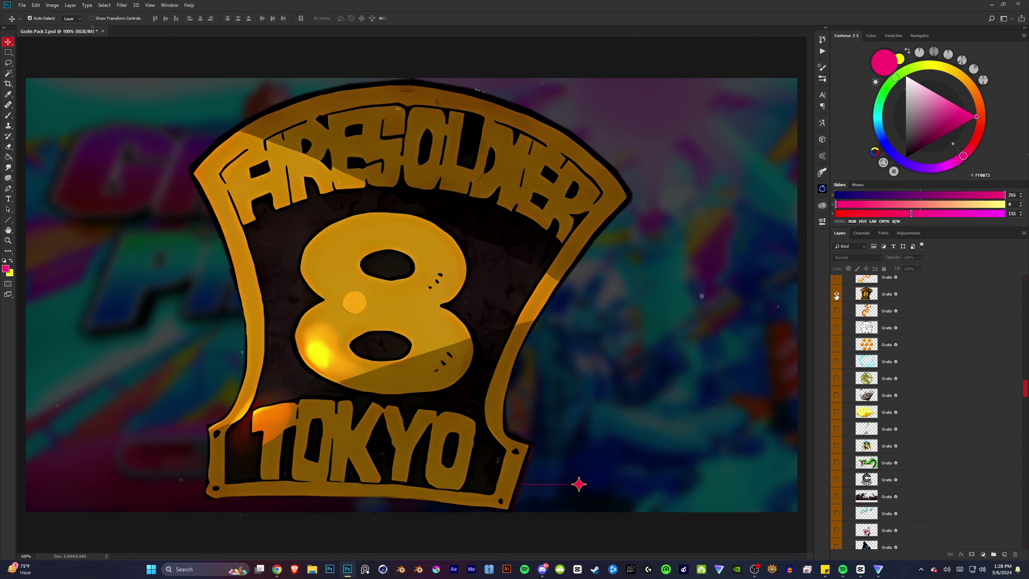
{"action": "scroll", "coordinate": [837, 310], "scroll_direction": "down", "scroll_amount": 2}
{"action": "left_click", "coordinate": [837, 310]}
{"action": "scroll", "coordinate": [836, 310], "scroll_direction": "down", "scroll_amount": 3}
{"action": "scroll", "coordinate": [836, 310], "scroll_direction": "down", "scroll_amount": 2}
{"action": "left_click", "coordinate": [837, 310]}
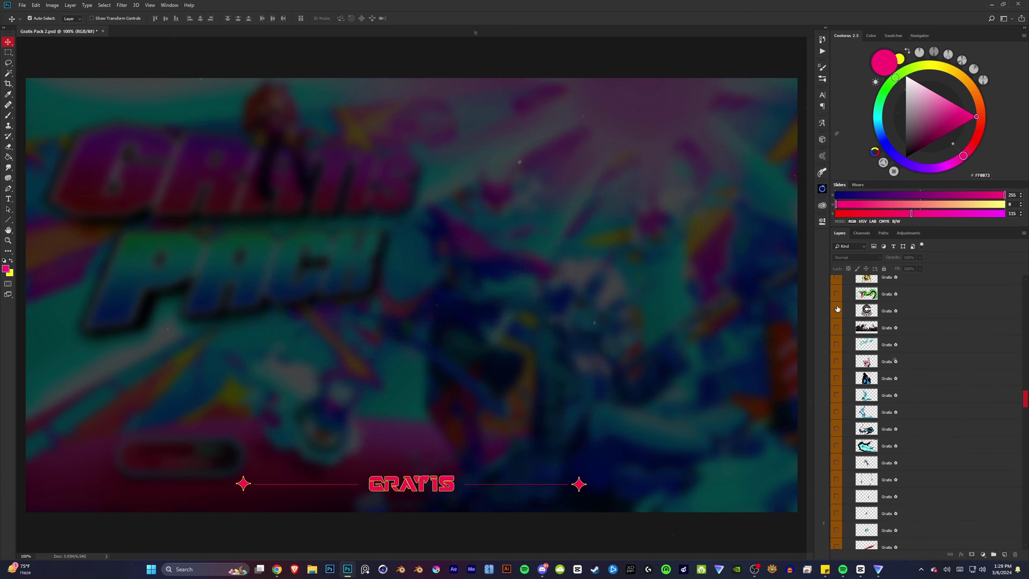
{"action": "scroll", "coordinate": [838, 309], "scroll_direction": "down", "scroll_amount": 3}
Preview the cyan splash, spinning-top leaf, dragon, rock, flames and characters renders.
{"action": "left_click", "coordinate": [836, 293]}
{"action": "scroll", "coordinate": [837, 312], "scroll_direction": "down", "scroll_amount": 2}
{"action": "left_click", "coordinate": [837, 311]}
{"action": "scroll", "coordinate": [835, 318], "scroll_direction": "down", "scroll_amount": 3}
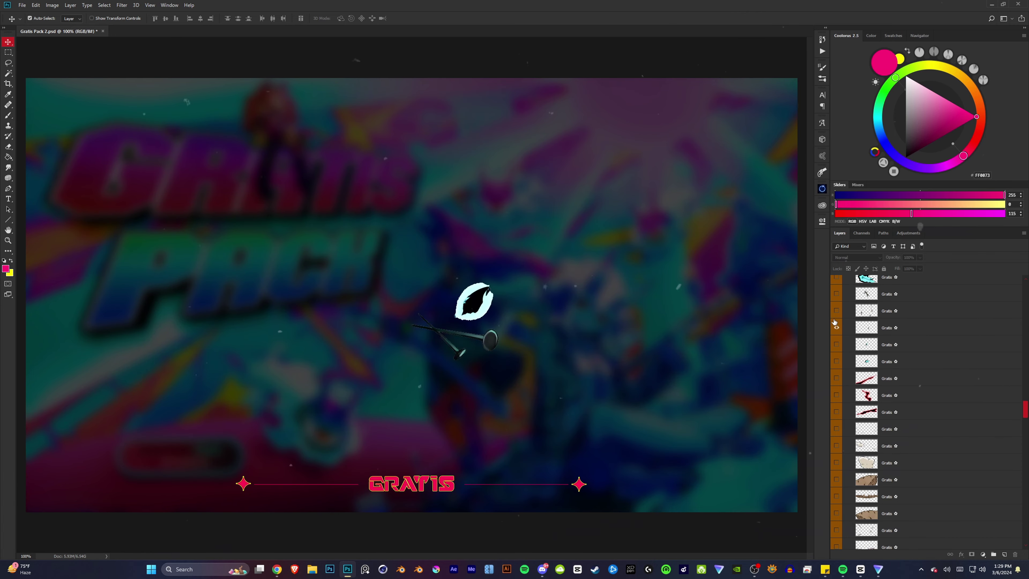
{"action": "left_click", "coordinate": [837, 310]}
{"action": "scroll", "coordinate": [837, 344], "scroll_direction": "down", "scroll_amount": 3}
{"action": "left_click", "coordinate": [837, 361]}
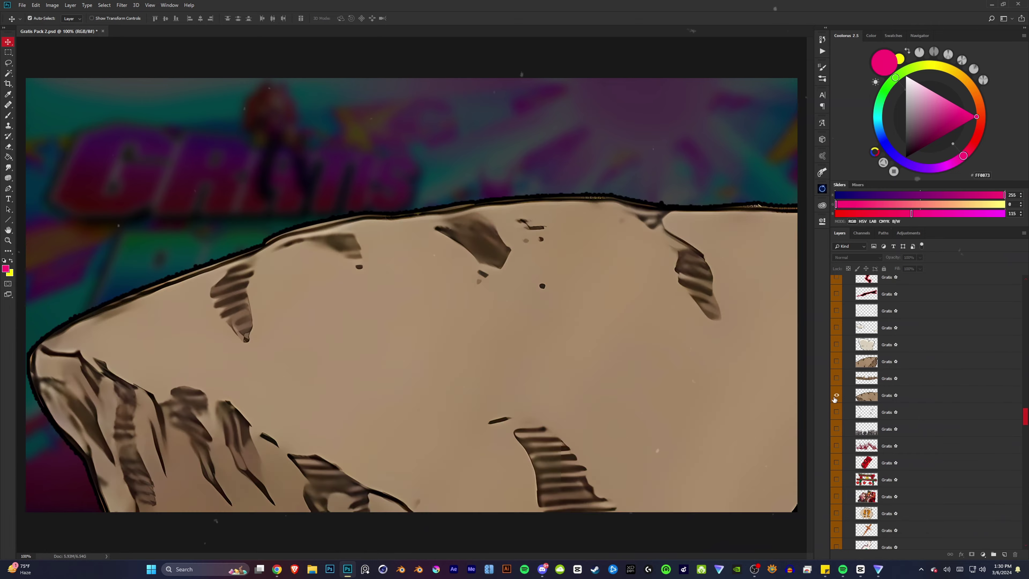
{"action": "scroll", "coordinate": [837, 396], "scroll_direction": "down", "scroll_amount": 3}
{"action": "left_click", "coordinate": [836, 396]}
{"action": "left_click", "coordinate": [836, 428]}
{"action": "scroll", "coordinate": [837, 421], "scroll_direction": "down", "scroll_amount": 3}
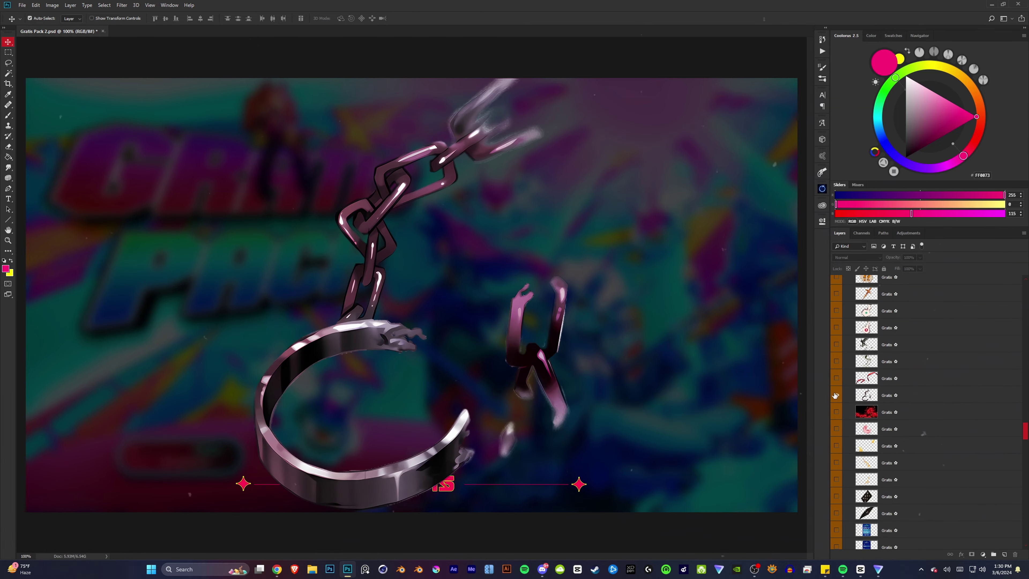
Hide the chains and preview crescent-moon, fire, skills panel, card, flaming card and pink clouds renders.
{"action": "left_click", "coordinate": [835, 395]}
{"action": "left_click", "coordinate": [836, 429]}
{"action": "scroll", "coordinate": [845, 365], "scroll_direction": "down", "scroll_amount": 4}
{"action": "left_click", "coordinate": [837, 344]}
{"action": "left_click", "coordinate": [836, 411]}
{"action": "left_click", "coordinate": [836, 446]}
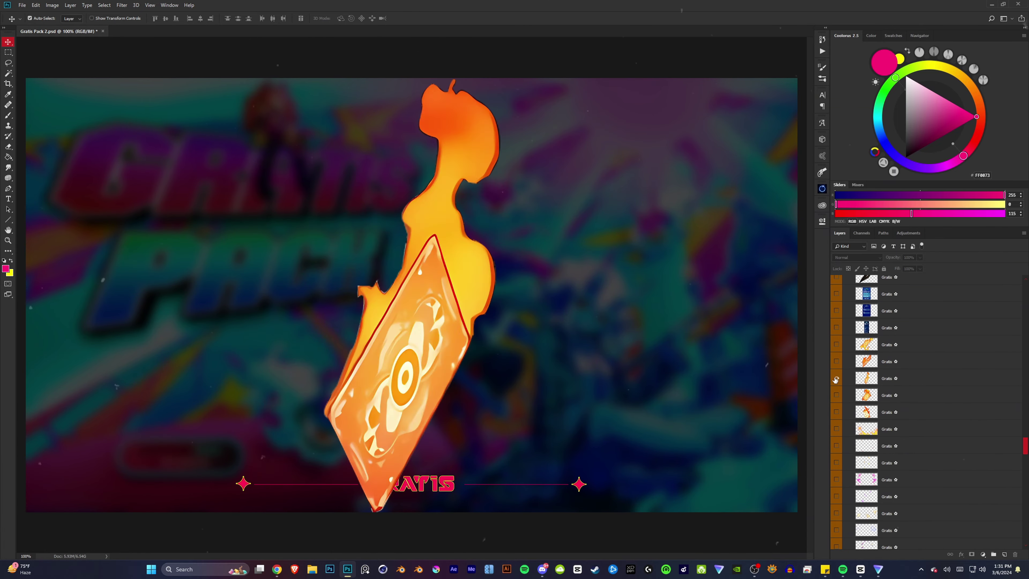
{"action": "left_click", "coordinate": [837, 479]}
{"action": "scroll", "coordinate": [836, 365], "scroll_direction": "down", "scroll_amount": 4}
{"action": "left_click", "coordinate": [837, 298]}
{"action": "scroll", "coordinate": [837, 324], "scroll_direction": "down", "scroll_amount": 3}
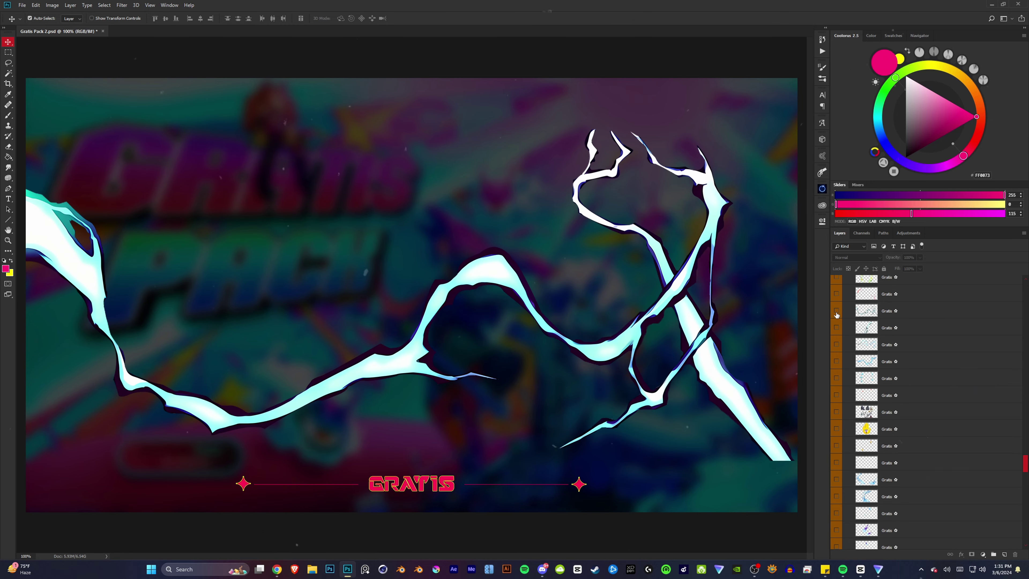
Preview the cyan lightning, blue water droplets and yellow arrow renders, hiding the fire render.
{"action": "left_click", "coordinate": [836, 327]}
{"action": "scroll", "coordinate": [837, 328], "scroll_direction": "down", "scroll_amount": 3}
{"action": "scroll", "coordinate": [837, 329], "scroll_direction": "down", "scroll_amount": 3}
{"action": "left_click", "coordinate": [837, 328]}
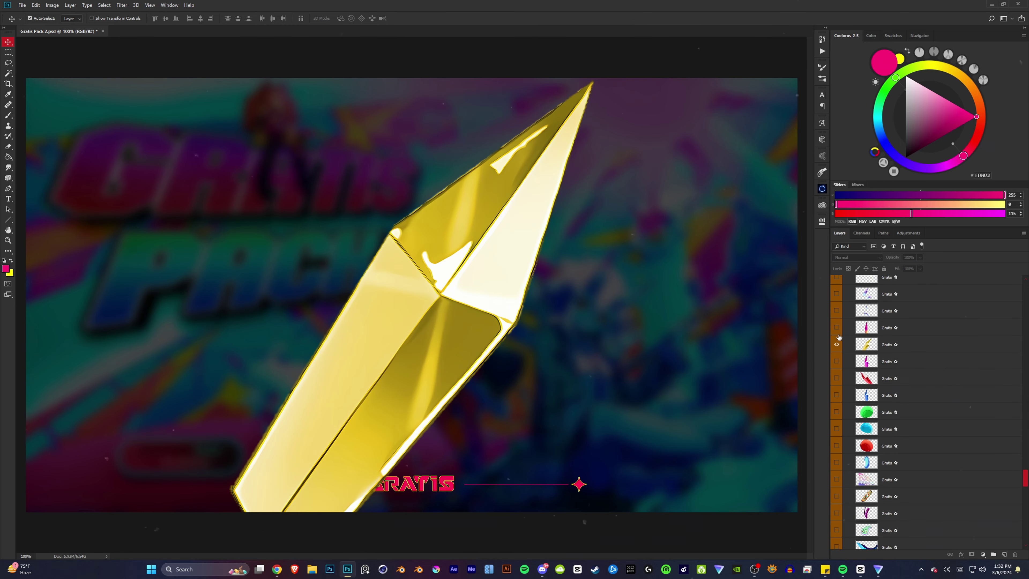
{"action": "scroll", "coordinate": [838, 280], "scroll_direction": "down", "scroll_amount": 2}
{"action": "left_click", "coordinate": [837, 311]}
{"action": "scroll", "coordinate": [836, 344], "scroll_direction": "down", "scroll_amount": 2}
{"action": "left_click", "coordinate": [837, 361]}
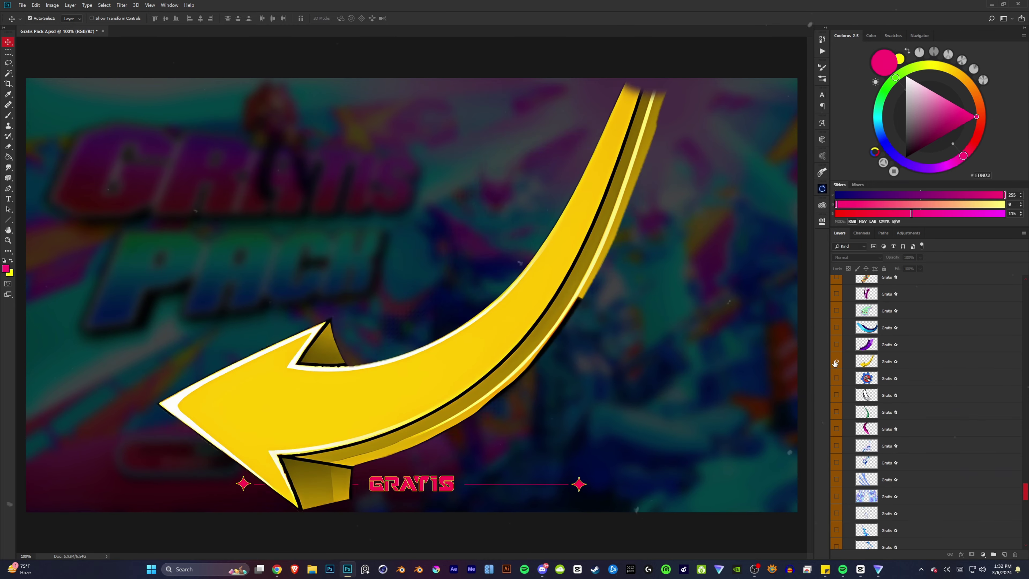
{"action": "scroll", "coordinate": [837, 361], "scroll_direction": "down", "scroll_amount": 3}
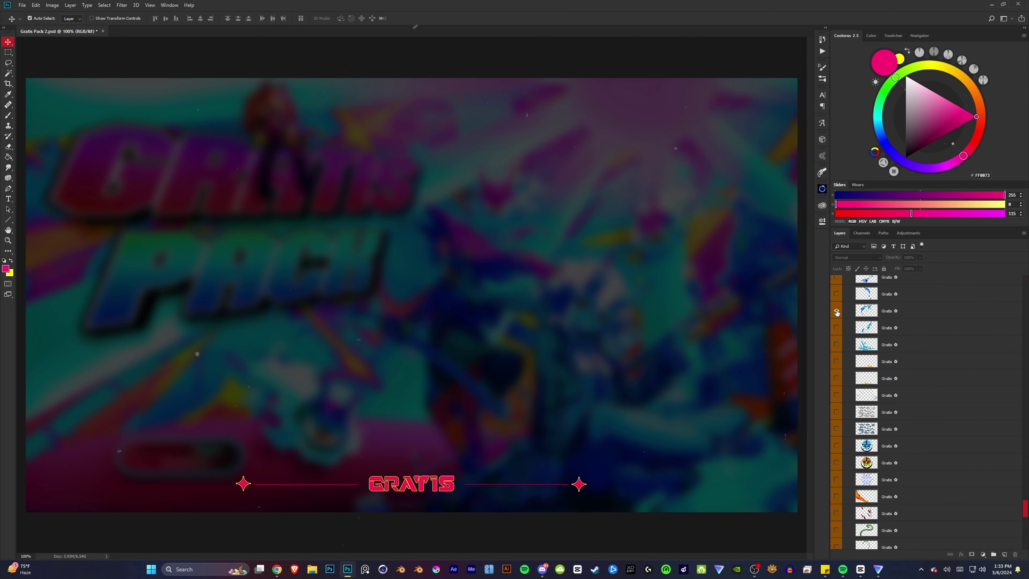
{"action": "scroll", "coordinate": [836, 314], "scroll_direction": "down", "scroll_amount": 3}
{"action": "left_click", "coordinate": [836, 312]}
{"action": "scroll", "coordinate": [836, 320], "scroll_direction": "down", "scroll_amount": 3}
{"action": "scroll", "coordinate": [836, 328], "scroll_direction": "down", "scroll_amount": 3}
Cycle through the tarot cards, pink crystal and dragon renders, ending on the red swords.
{"action": "left_click", "coordinate": [836, 328]}
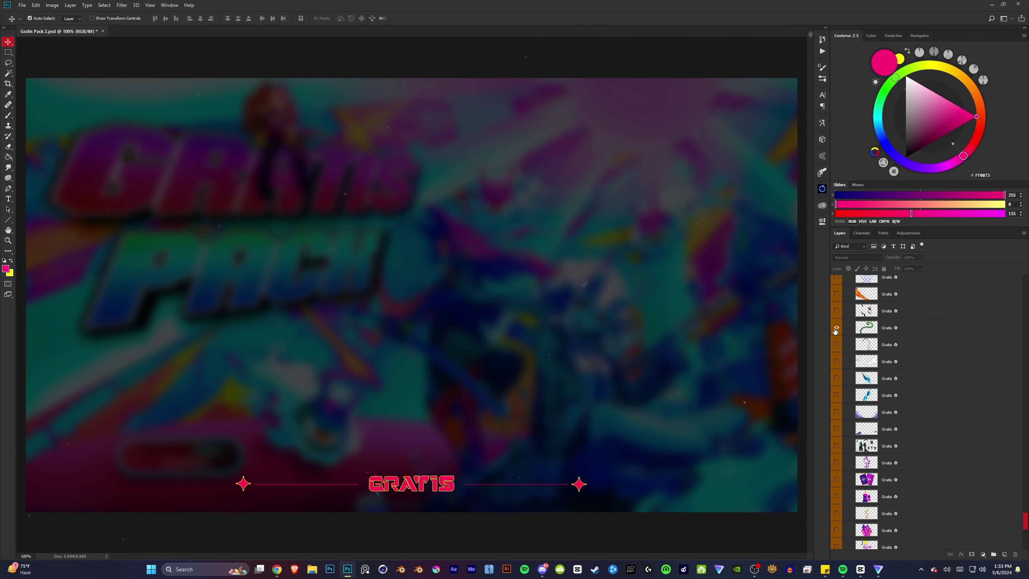
{"action": "left_click", "coordinate": [837, 378]}
{"action": "scroll", "coordinate": [837, 381], "scroll_direction": "down", "scroll_amount": 5}
{"action": "left_click", "coordinate": [836, 395]}
{"action": "scroll", "coordinate": [836, 377], "scroll_direction": "down", "scroll_amount": 5}
{"action": "left_click", "coordinate": [837, 361]}
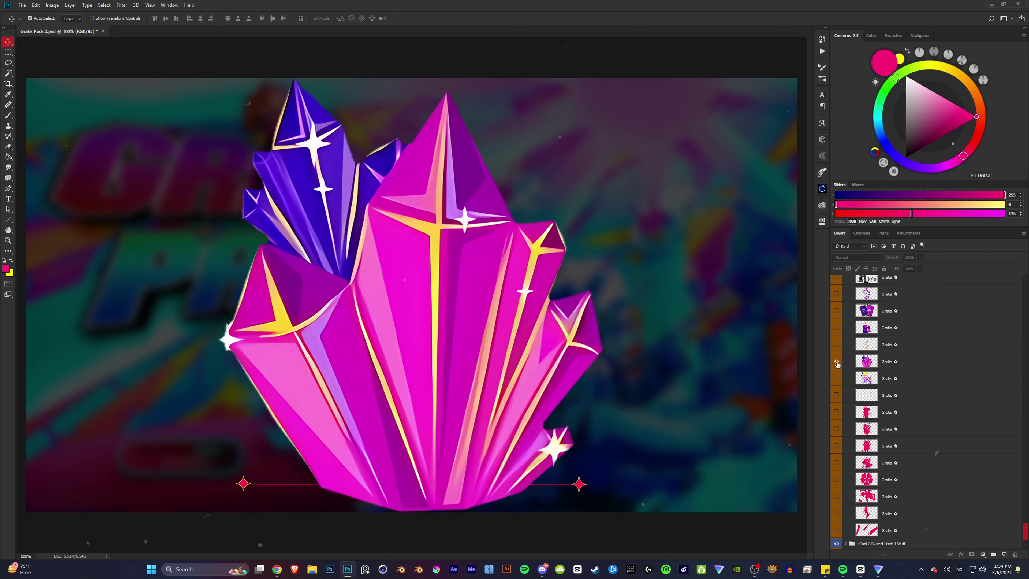
{"action": "left_click", "coordinate": [837, 395]}
{"action": "left_click", "coordinate": [836, 416]}
{"action": "left_click", "coordinate": [837, 484]}
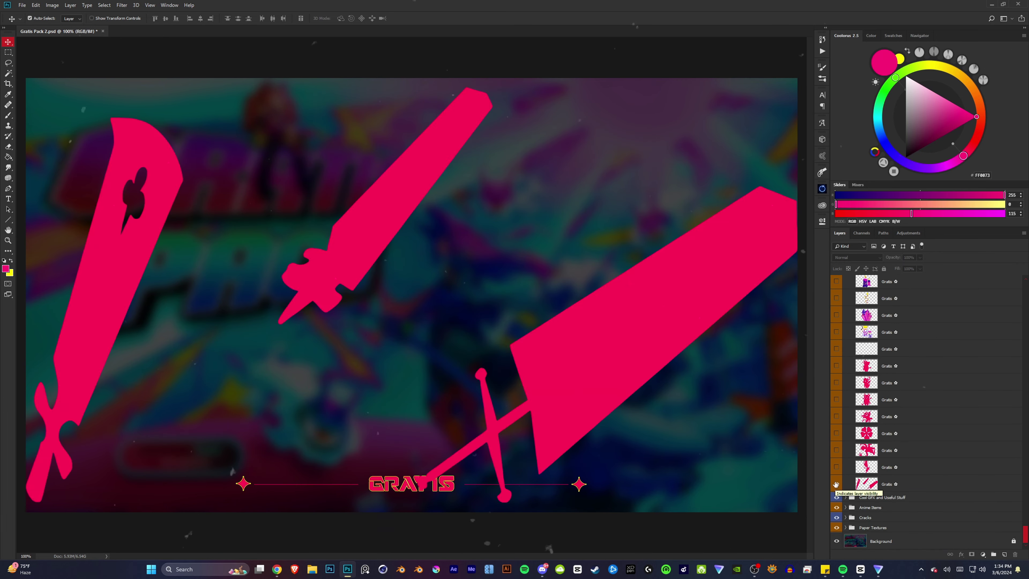
{"action": "scroll", "coordinate": [914, 444], "scroll_direction": "up", "scroll_amount": 10}
Preview the green emblem, purple crystal star, brown smoke and fire effect layers.
{"action": "left_click", "coordinate": [837, 320]}
{"action": "scroll", "coordinate": [836, 320], "scroll_direction": "down", "scroll_amount": 3}
{"action": "left_click", "coordinate": [837, 287]}
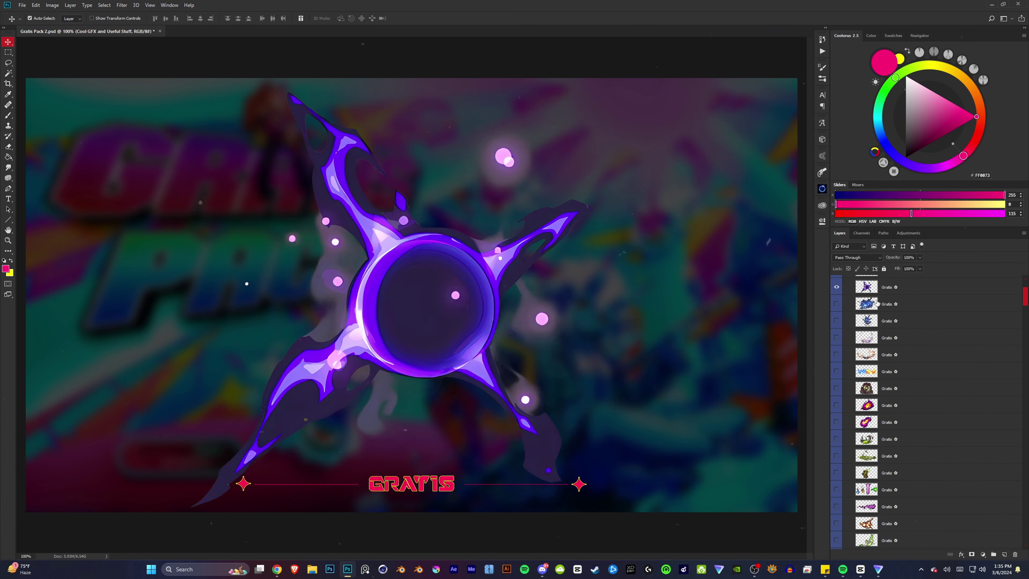
{"action": "left_click", "coordinate": [837, 320]}
{"action": "left_click", "coordinate": [836, 371]}
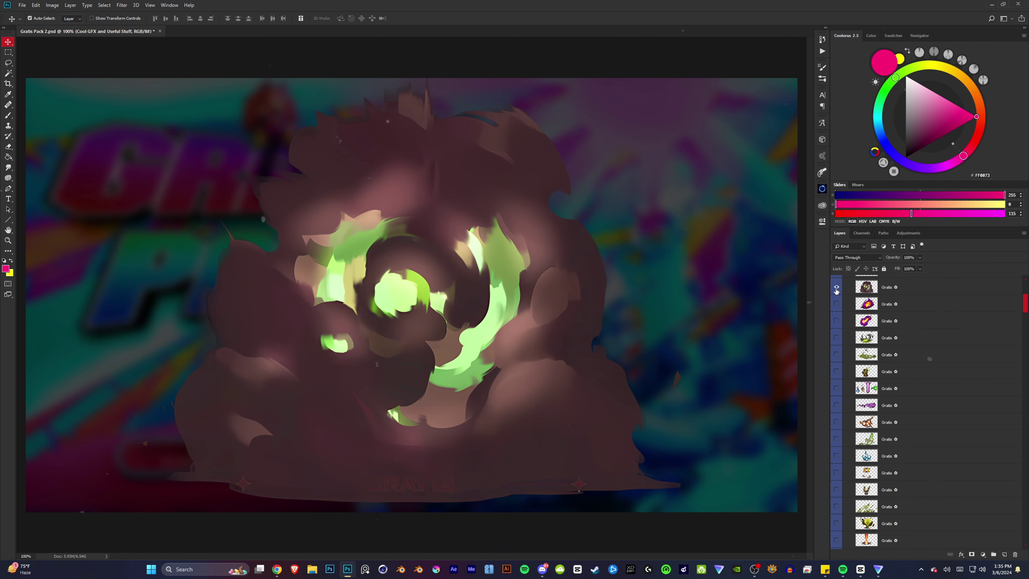
{"action": "scroll", "coordinate": [837, 344], "scroll_direction": "down", "scroll_amount": 3}
{"action": "left_click", "coordinate": [837, 304]}
Preview the slime, weapons and lightning effects, then hide the previewed layers.
{"action": "left_click", "coordinate": [836, 287]}
{"action": "left_click", "coordinate": [837, 304]}
{"action": "left_click", "coordinate": [836, 337]}
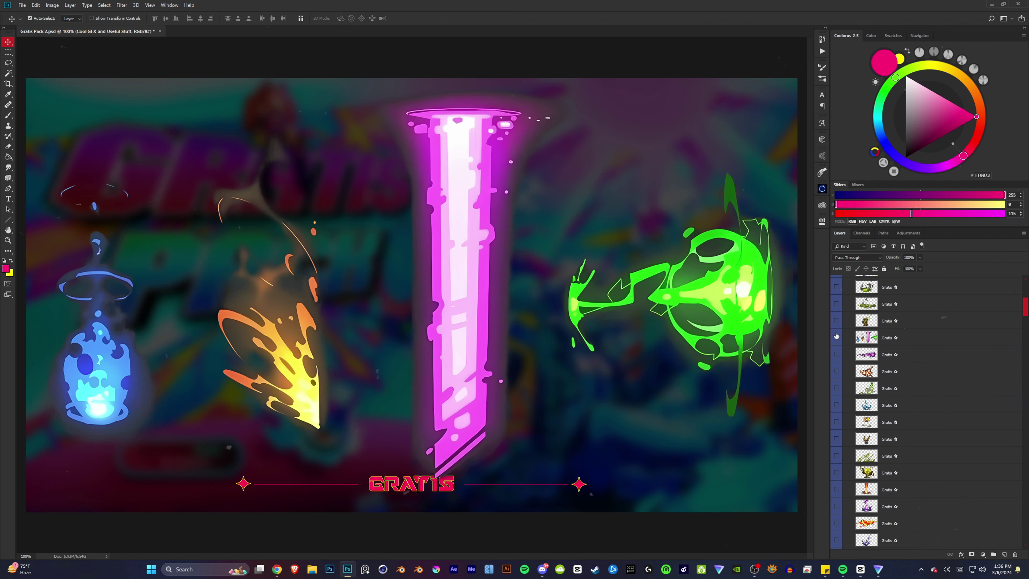
{"action": "left_click", "coordinate": [837, 354]}
{"action": "scroll", "coordinate": [836, 344], "scroll_direction": "down", "scroll_amount": 3}
{"action": "scroll", "coordinate": [838, 340], "scroll_direction": "down", "scroll_amount": 3}
Preview the blue lightning, gold, fire column, fire wave, glowing flower and light beam effects.
{"action": "left_click", "coordinate": [837, 303]}
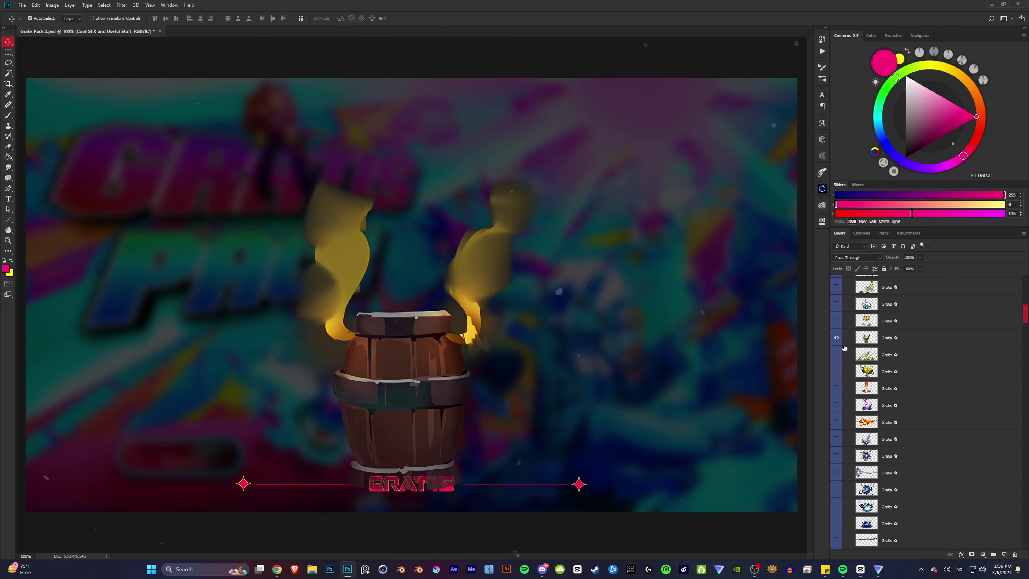
{"action": "left_click", "coordinate": [837, 337]}
{"action": "left_click", "coordinate": [836, 371]}
{"action": "left_click", "coordinate": [837, 422]}
{"action": "scroll", "coordinate": [837, 345], "scroll_direction": "down", "scroll_amount": 4}
{"action": "left_click", "coordinate": [837, 320]}
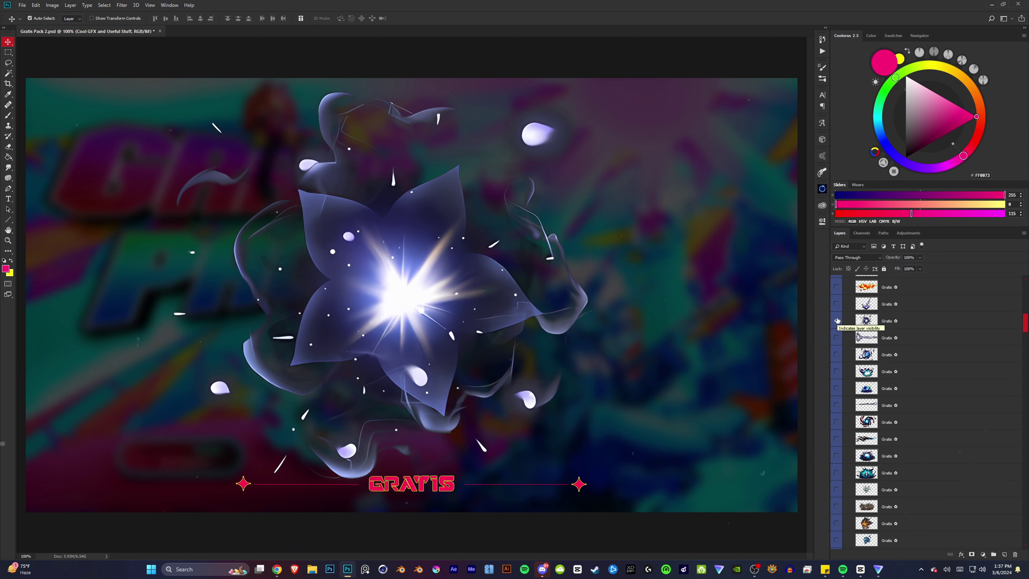
{"action": "left_click", "coordinate": [837, 354]}
Preview the blue orb explosion, red-blue streak, blue orb and lightning skull effects.
{"action": "scroll", "coordinate": [838, 354], "scroll_direction": "down", "scroll_amount": 4}
{"action": "left_click", "coordinate": [836, 304]}
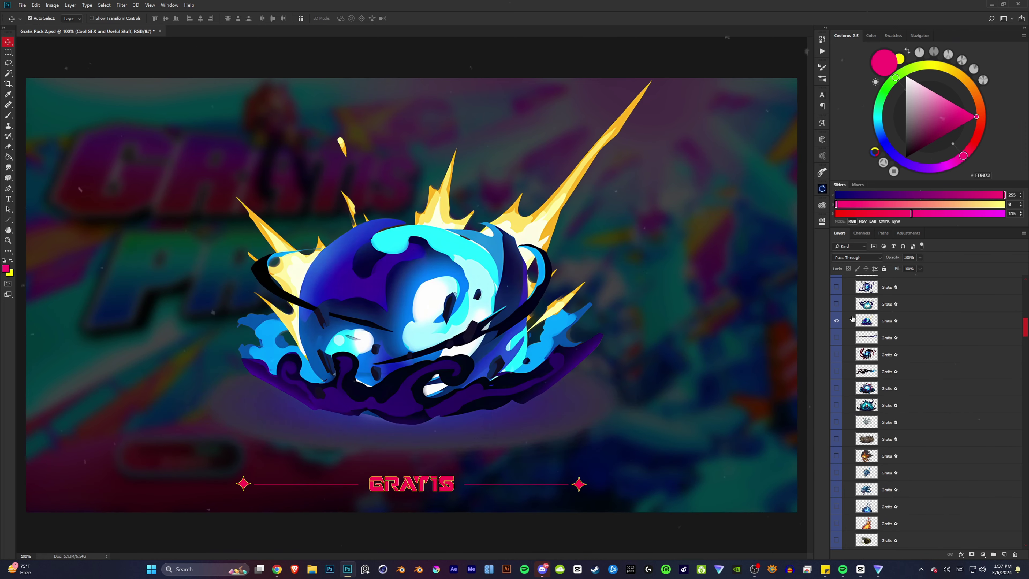
{"action": "scroll", "coordinate": [837, 306], "scroll_direction": "down", "scroll_amount": 2}
{"action": "left_click", "coordinate": [836, 304]}
{"action": "left_click", "coordinate": [836, 320]}
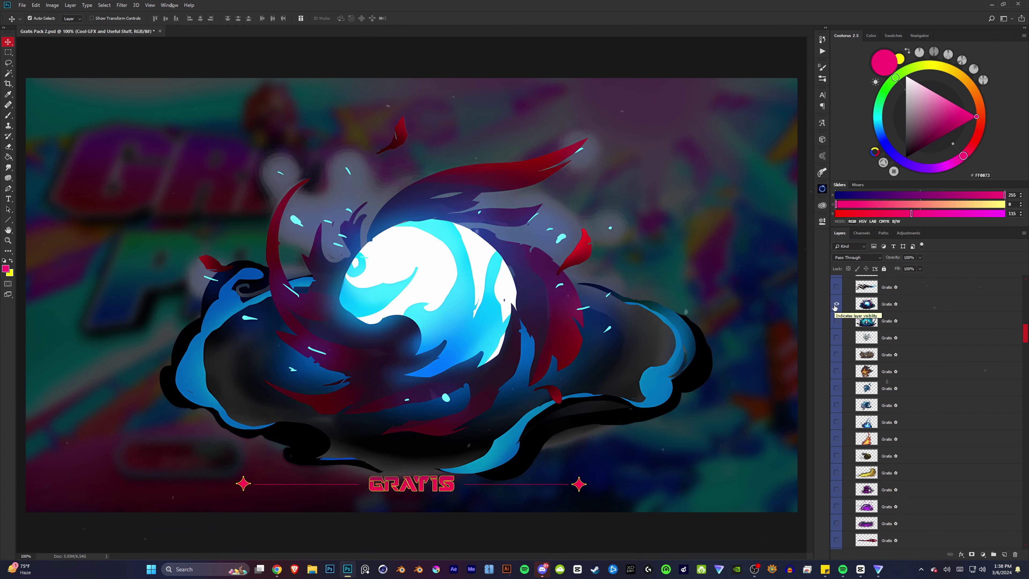
{"action": "scroll", "coordinate": [837, 324], "scroll_direction": "down", "scroll_amount": 1}
{"action": "left_click", "coordinate": [836, 339]}
{"action": "left_click", "coordinate": [837, 303]}
Show the flaming skull, yellow wave, purple explosion and moon wave effects; hide the dark cannon.
{"action": "scroll", "coordinate": [837, 300], "scroll_direction": "down", "scroll_amount": 2}
{"action": "left_click", "coordinate": [837, 287]}
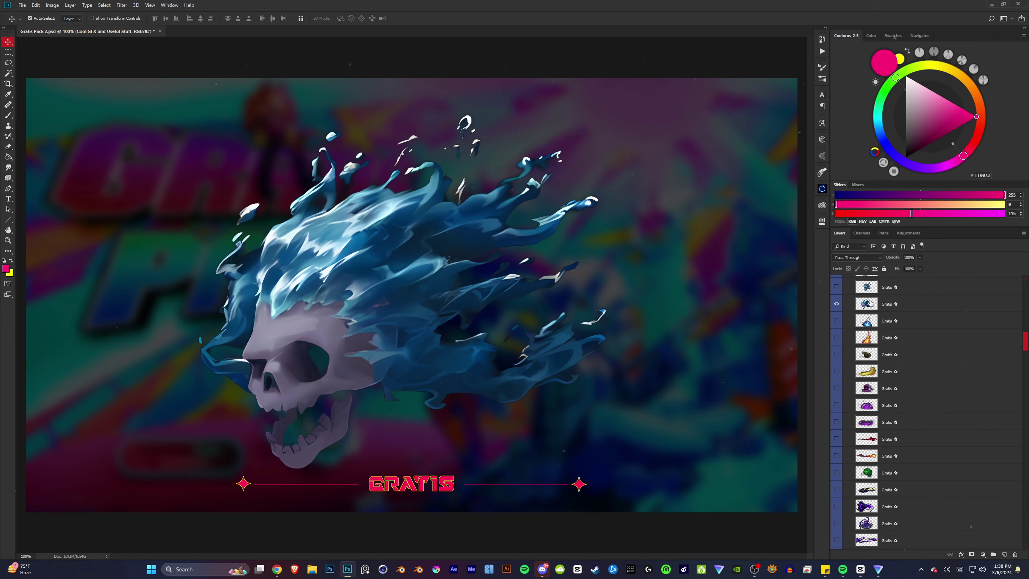
{"action": "left_click", "coordinate": [836, 354]}
{"action": "left_click", "coordinate": [836, 371]}
{"action": "left_click", "coordinate": [837, 405]}
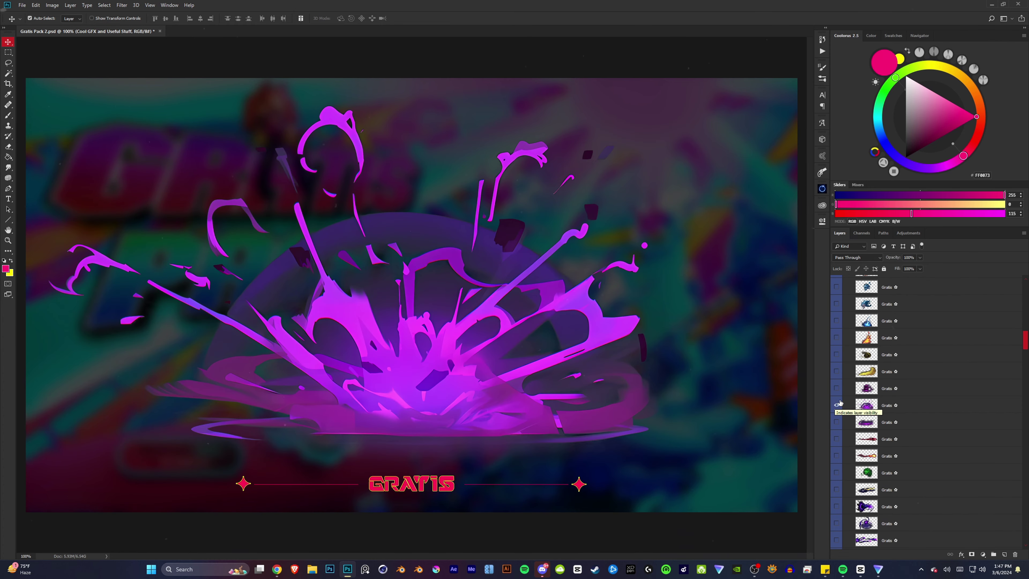
{"action": "left_click", "coordinate": [836, 303]}
Preview the claw, orb and purple skulls effects, ending on the green splat.
{"action": "left_click", "coordinate": [836, 338]}
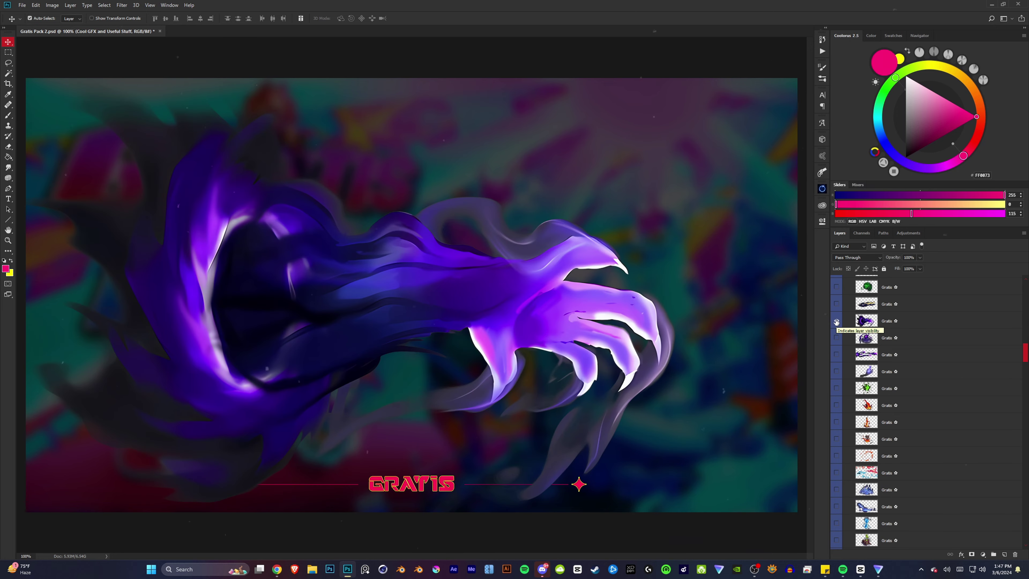
{"action": "left_click", "coordinate": [836, 371]}
{"action": "scroll", "coordinate": [839, 324], "scroll_direction": "down", "scroll_amount": 6}
{"action": "left_click", "coordinate": [836, 287]}
{"action": "left_click", "coordinate": [836, 320]}
{"action": "scroll", "coordinate": [846, 318], "scroll_direction": "down", "scroll_amount": 1}
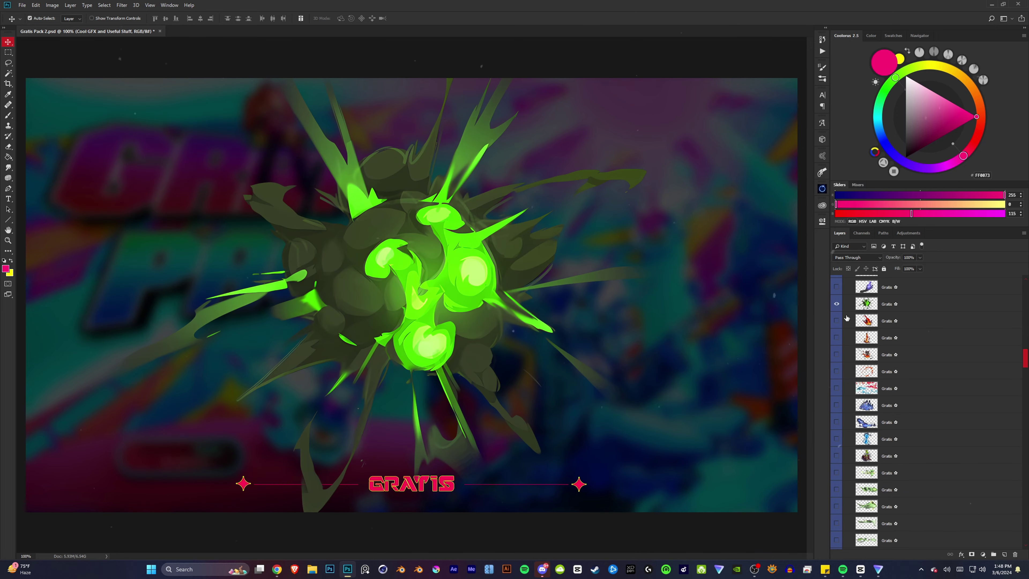
Preview the splash, tornado, green flame and red spear effect layers in turn.
{"action": "left_click", "coordinate": [836, 304]}
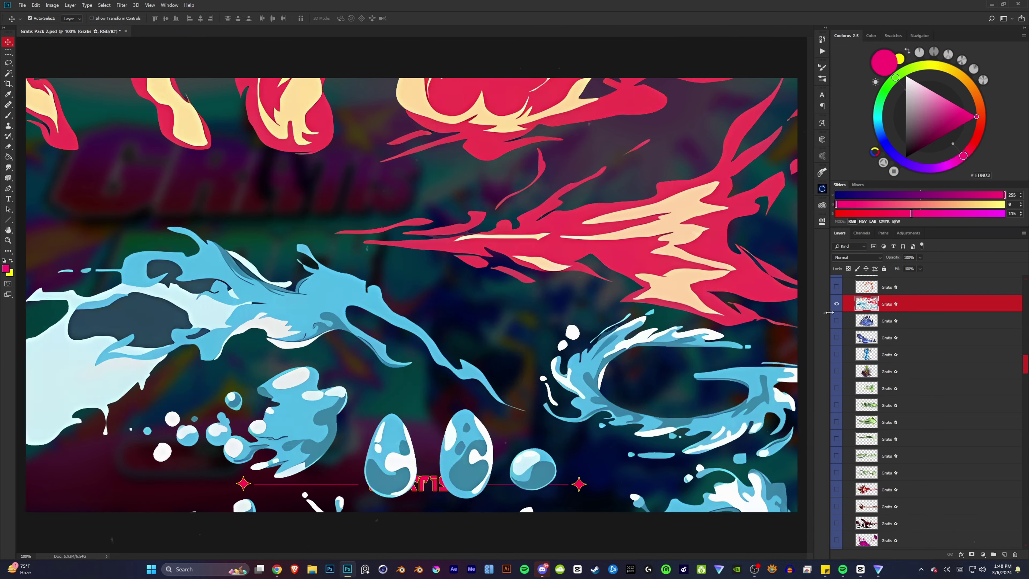
{"action": "left_click", "coordinate": [836, 355]}
{"action": "scroll", "coordinate": [846, 320], "scroll_direction": "down", "scroll_amount": 5}
{"action": "left_click", "coordinate": [836, 304]}
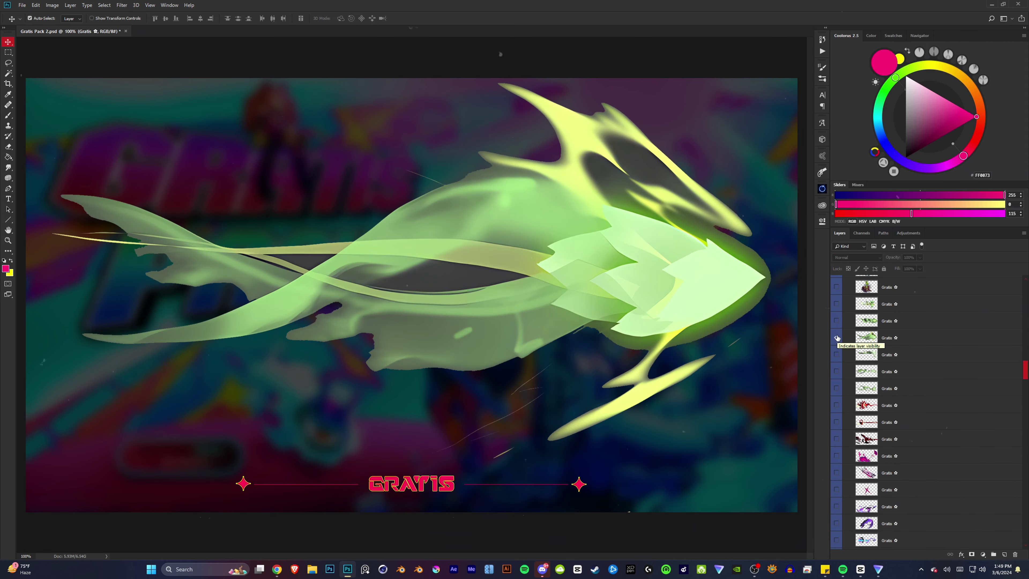
{"action": "left_click", "coordinate": [836, 320]}
{"action": "scroll", "coordinate": [840, 316], "scroll_direction": "down", "scroll_amount": 7}
{"action": "left_click", "coordinate": [836, 287]}
{"action": "scroll", "coordinate": [836, 305], "scroll_direction": "down", "scroll_amount": 2}
{"action": "left_click", "coordinate": [836, 304]}
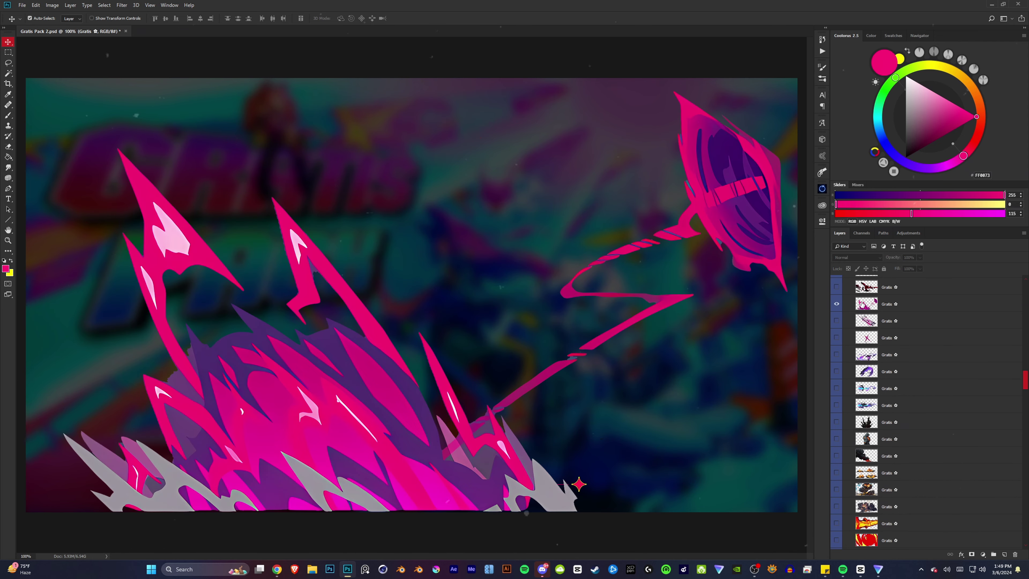
Preview the purple swirl, black smoke and red-and-yellow flame effects, hiding each afterwards.
{"action": "scroll", "coordinate": [836, 305], "scroll_direction": "down", "scroll_amount": 4}
{"action": "left_click", "coordinate": [836, 303]}
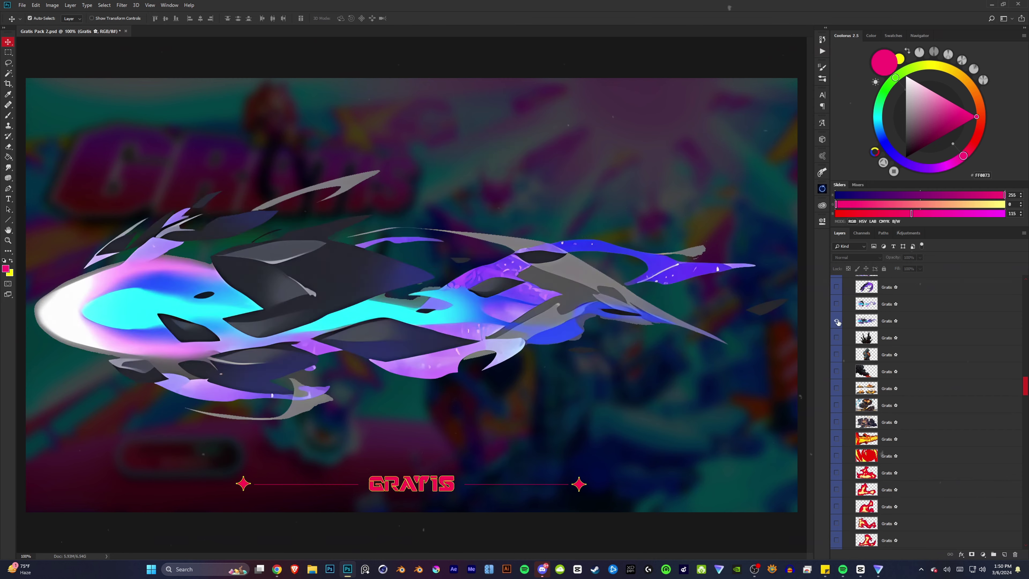
{"action": "left_click", "coordinate": [837, 322]}
{"action": "scroll", "coordinate": [837, 322], "scroll_direction": "down", "scroll_amount": 1}
{"action": "left_click", "coordinate": [837, 321]}
{"action": "scroll", "coordinate": [836, 321], "scroll_direction": "down", "scroll_amount": 1}
{"action": "left_click", "coordinate": [836, 321]}
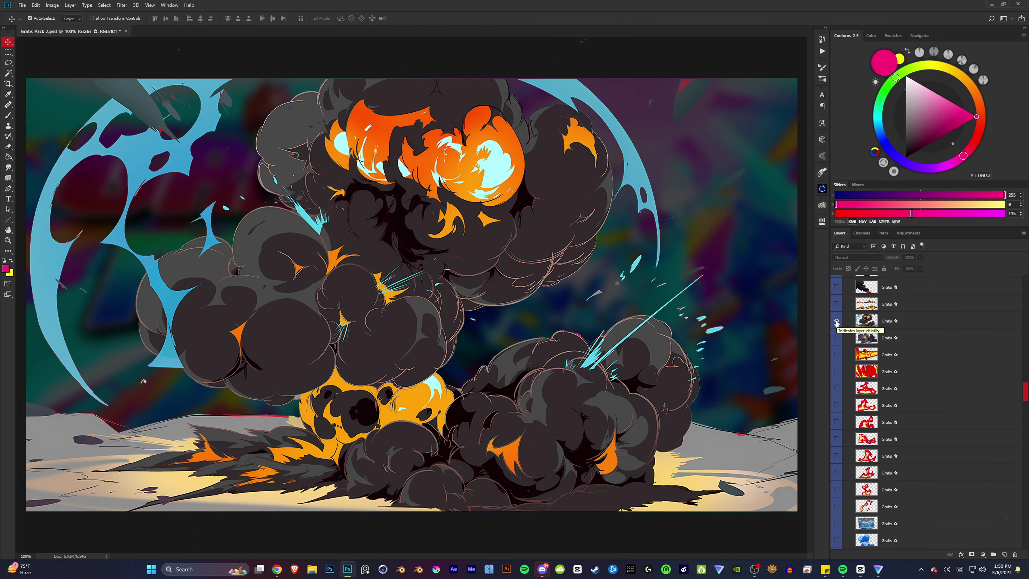
{"action": "left_click", "coordinate": [836, 320]}
{"action": "scroll", "coordinate": [837, 325], "scroll_direction": "down", "scroll_amount": 3}
{"action": "left_click", "coordinate": [836, 337]}
Preview more flames, the red S-shaped flame, water bowl and blue cat-in-glass renders.
{"action": "scroll", "coordinate": [836, 325], "scroll_direction": "down", "scroll_amount": 5}
{"action": "left_click", "coordinate": [836, 320]}
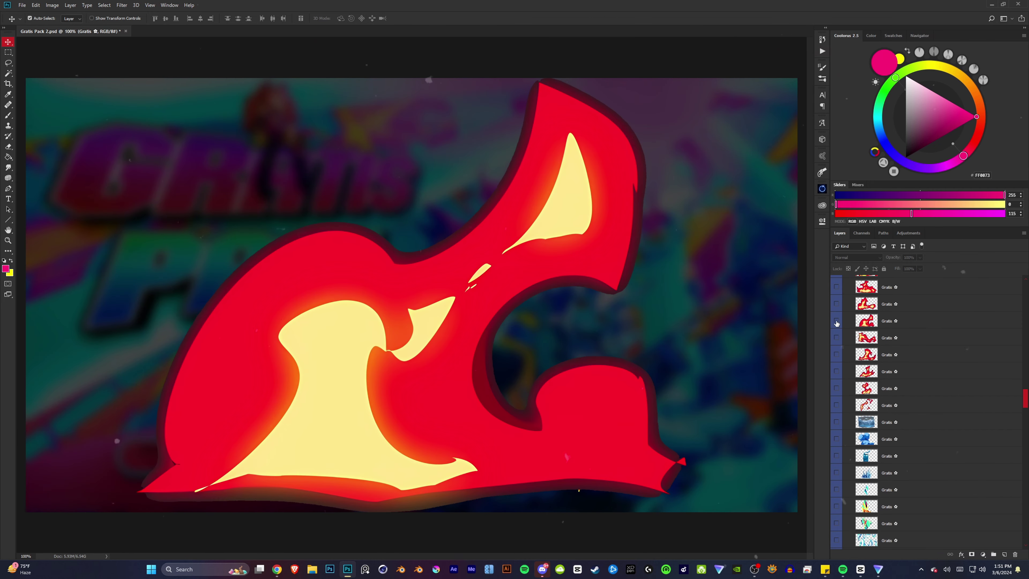
{"action": "scroll", "coordinate": [836, 304], "scroll_direction": "down", "scroll_amount": 5}
{"action": "left_click", "coordinate": [837, 287]}
{"action": "scroll", "coordinate": [837, 294], "scroll_direction": "down", "scroll_amount": 2}
{"action": "left_click", "coordinate": [837, 287]}
{"action": "scroll", "coordinate": [837, 295], "scroll_direction": "down", "scroll_amount": 1}
{"action": "left_click", "coordinate": [837, 304]}
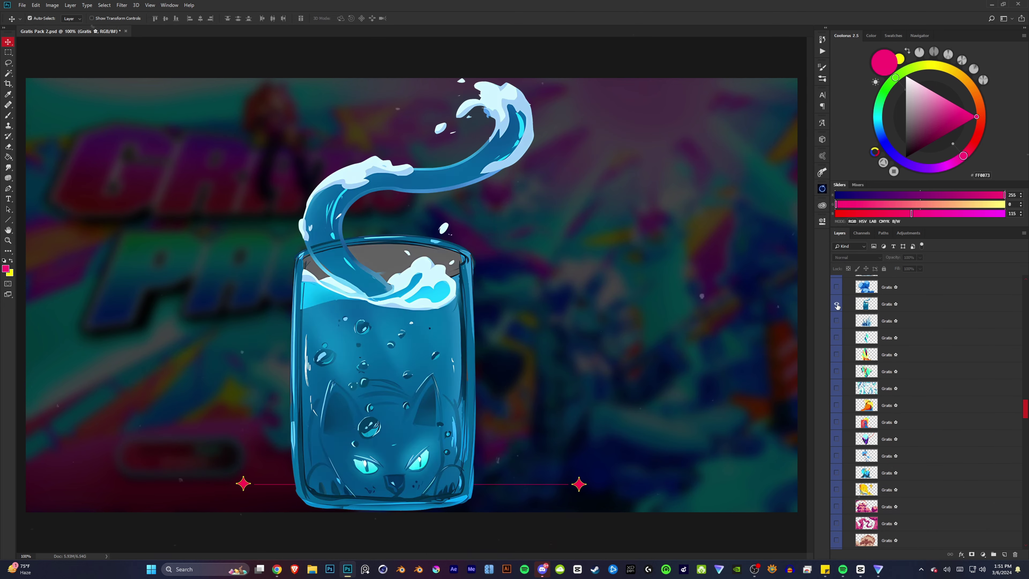
{"action": "left_click", "coordinate": [837, 320]}
Show the red-and-blue effect, hide the shark, and preview the grey smoke with sparks.
{"action": "scroll", "coordinate": [837, 321], "scroll_direction": "down", "scroll_amount": 1}
{"action": "left_click", "coordinate": [837, 320]}
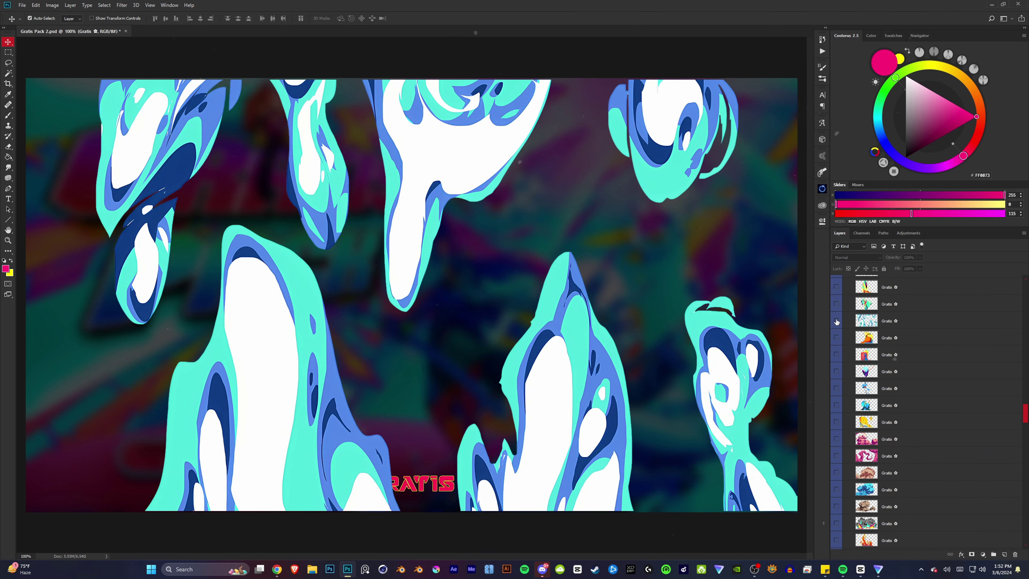
{"action": "scroll", "coordinate": [837, 308], "scroll_direction": "down", "scroll_amount": 4}
{"action": "left_click", "coordinate": [836, 287]}
{"action": "left_click", "coordinate": [837, 287]}
{"action": "scroll", "coordinate": [837, 304], "scroll_direction": "down", "scroll_amount": 2}
{"action": "left_click", "coordinate": [837, 286]}
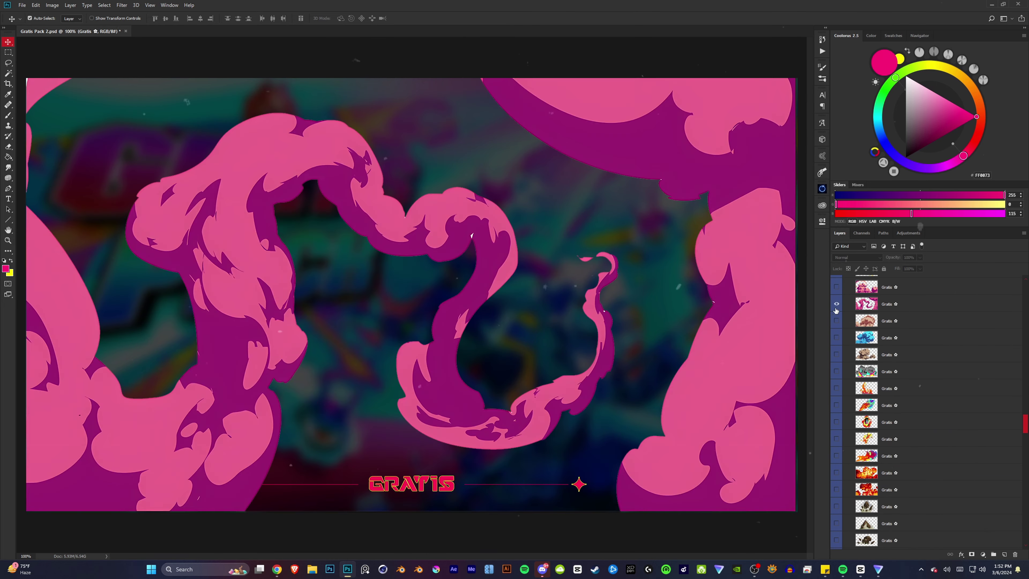
{"action": "scroll", "coordinate": [837, 303], "scroll_direction": "down", "scroll_amount": 4}
{"action": "left_click", "coordinate": [836, 287]}
{"action": "left_click", "coordinate": [837, 320]}
Preview the orange explosion, hide the rocks and smoke, and show the large blue wave.
{"action": "scroll", "coordinate": [837, 321], "scroll_direction": "down", "scroll_amount": 2}
{"action": "scroll", "coordinate": [837, 320], "scroll_direction": "down", "scroll_amount": 1}
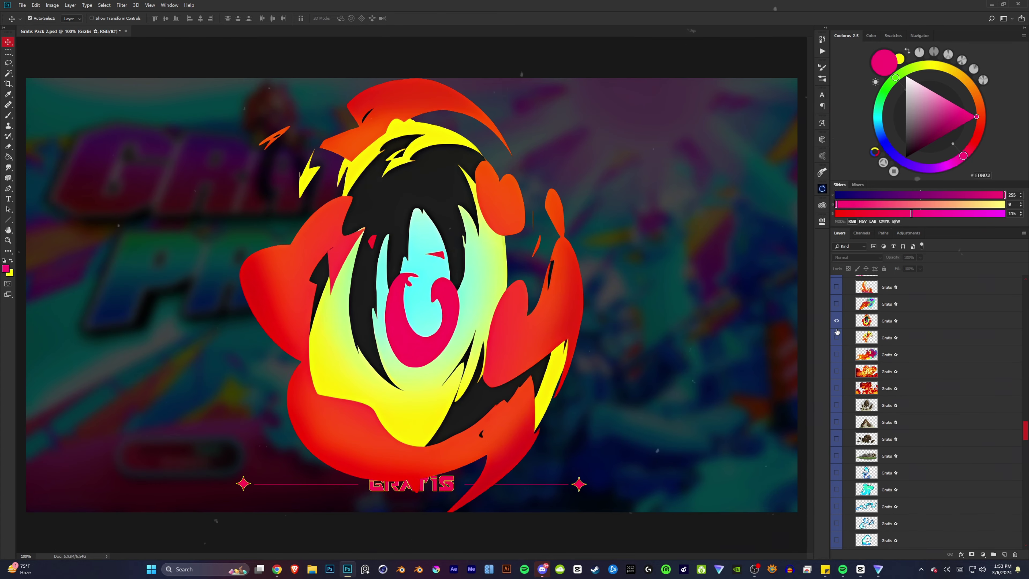
{"action": "scroll", "coordinate": [836, 320], "scroll_direction": "down", "scroll_amount": 2}
{"action": "scroll", "coordinate": [837, 320], "scroll_direction": "down", "scroll_amount": 1}
{"action": "left_click", "coordinate": [836, 320]}
{"action": "scroll", "coordinate": [837, 314], "scroll_direction": "down", "scroll_amount": 3}
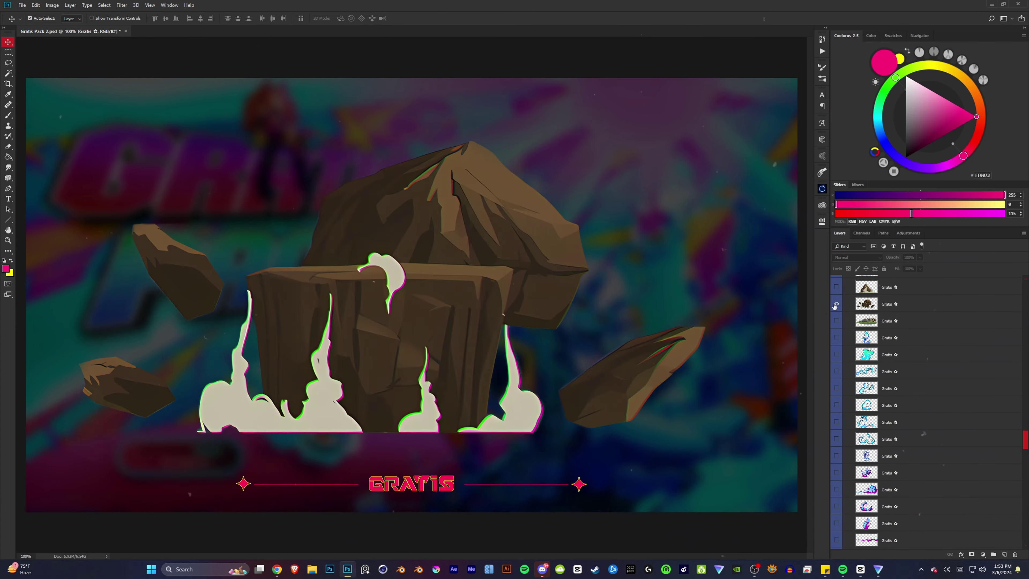
{"action": "left_click", "coordinate": [835, 303]}
{"action": "scroll", "coordinate": [835, 304], "scroll_direction": "down", "scroll_amount": 2}
{"action": "left_click", "coordinate": [835, 304]}
{"action": "scroll", "coordinate": [835, 304], "scroll_direction": "down", "scroll_amount": 2}
{"action": "scroll", "coordinate": [835, 304], "scroll_direction": "down", "scroll_amount": 3}
{"action": "left_click", "coordinate": [835, 303]}
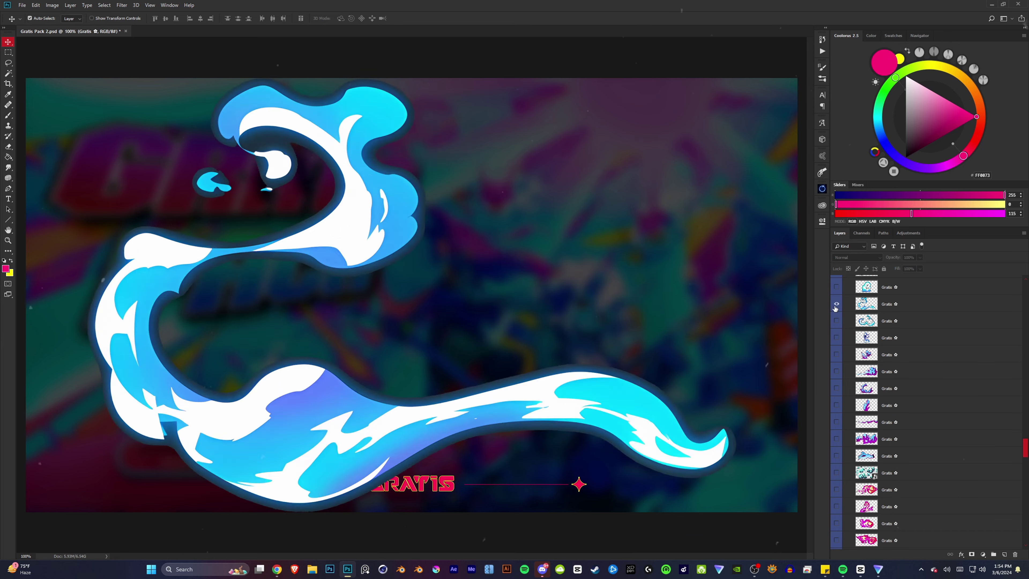
Toggle the purple graffiti piece on and off, then show the pink flame effect.
{"action": "scroll", "coordinate": [835, 304], "scroll_direction": "down", "scroll_amount": 3}
{"action": "scroll", "coordinate": [836, 296], "scroll_direction": "down", "scroll_amount": 3}
{"action": "scroll", "coordinate": [836, 292], "scroll_direction": "down", "scroll_amount": 3}
{"action": "left_click", "coordinate": [837, 288]}
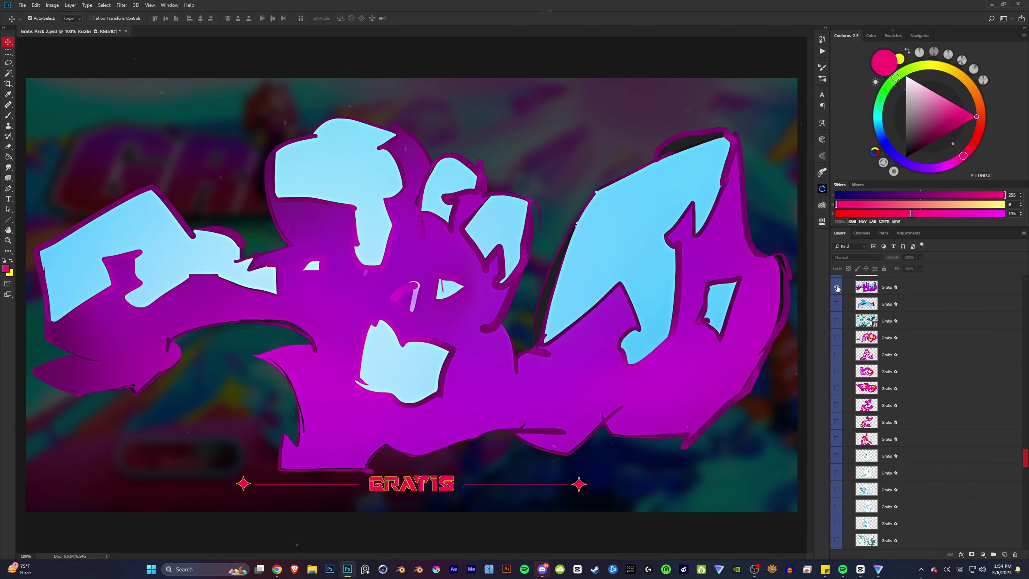
{"action": "scroll", "coordinate": [836, 288], "scroll_direction": "down", "scroll_amount": 3}
{"action": "left_click", "coordinate": [836, 289]}
{"action": "scroll", "coordinate": [836, 290], "scroll_direction": "down", "scroll_amount": 4}
{"action": "left_click", "coordinate": [835, 290]}
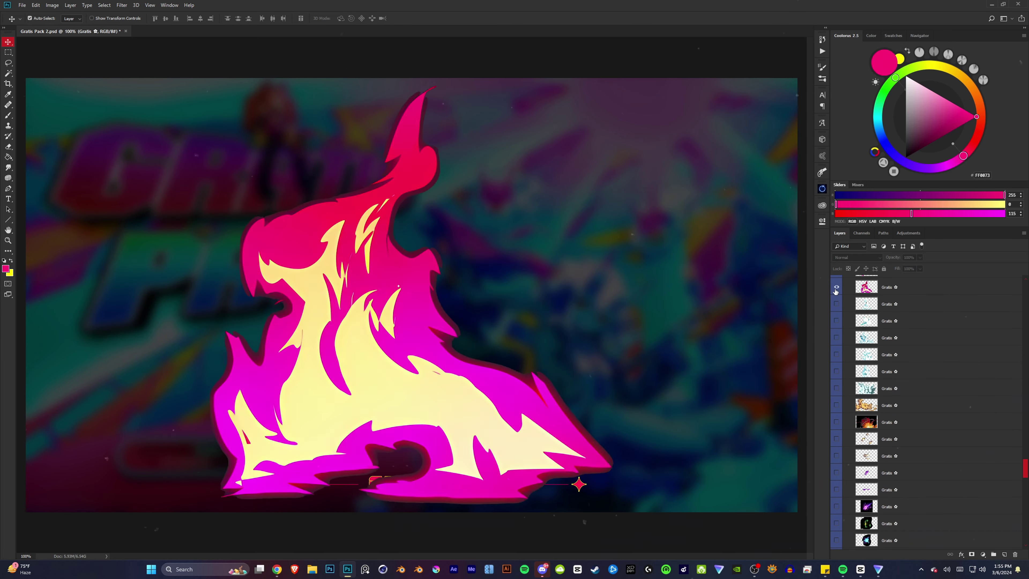
Preview the cyan foliage, explosion and next effect render over the banner.
{"action": "scroll", "coordinate": [836, 337], "scroll_direction": "down", "scroll_amount": 1}
{"action": "left_click", "coordinate": [837, 337]}
{"action": "scroll", "coordinate": [837, 337], "scroll_direction": "down", "scroll_amount": 1}
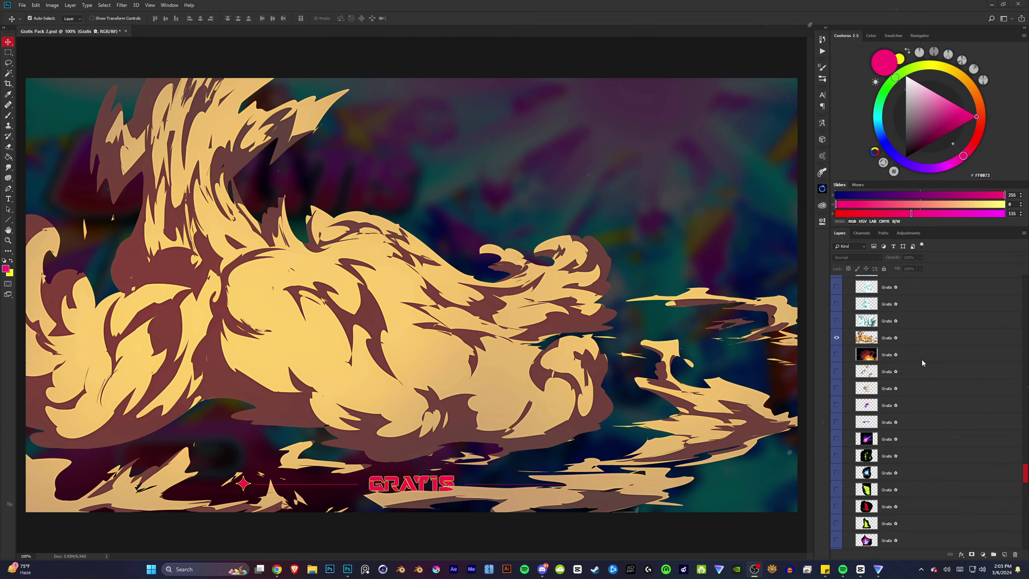
{"action": "scroll", "coordinate": [837, 338], "scroll_direction": "down", "scroll_amount": 2}
{"action": "left_click", "coordinate": [838, 338]}
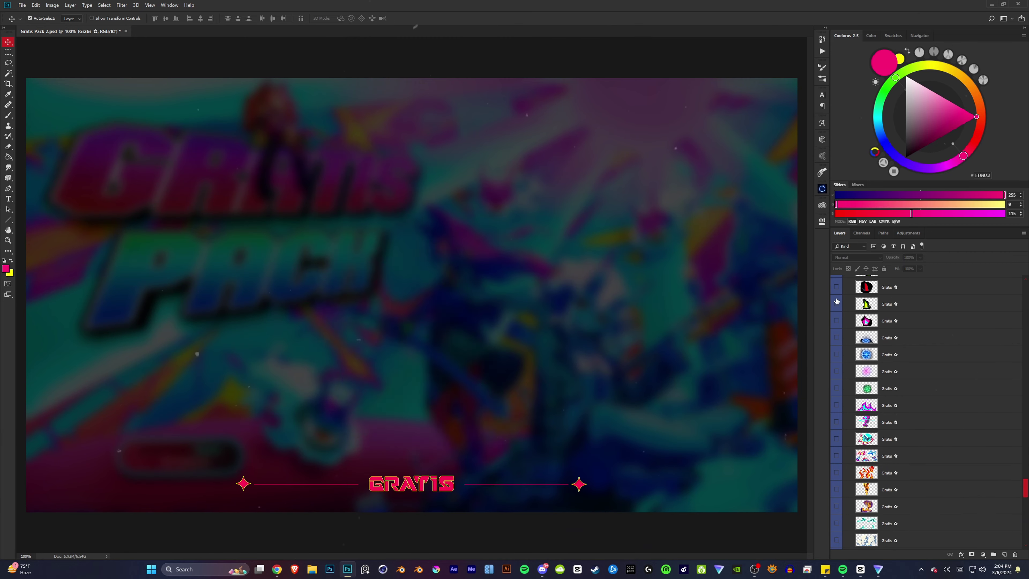
{"action": "left_click", "coordinate": [837, 289]}
Toggle the graffiti render, then show the cloud and fire renders over the banner.
{"action": "scroll", "coordinate": [837, 296], "scroll_direction": "down", "scroll_amount": 2}
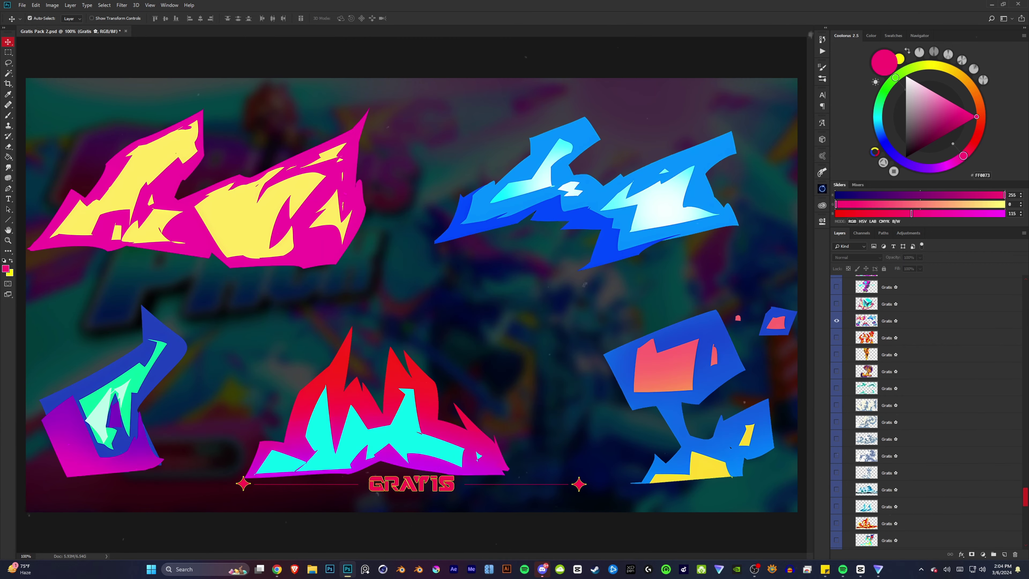
{"action": "scroll", "coordinate": [837, 302], "scroll_direction": "down", "scroll_amount": 3}
{"action": "left_click", "coordinate": [837, 304]}
{"action": "scroll", "coordinate": [838, 307], "scroll_direction": "down", "scroll_amount": 2}
{"action": "left_click", "coordinate": [838, 306]}
{"action": "scroll", "coordinate": [837, 320], "scroll_direction": "down", "scroll_amount": 3}
{"action": "left_click", "coordinate": [837, 324]}
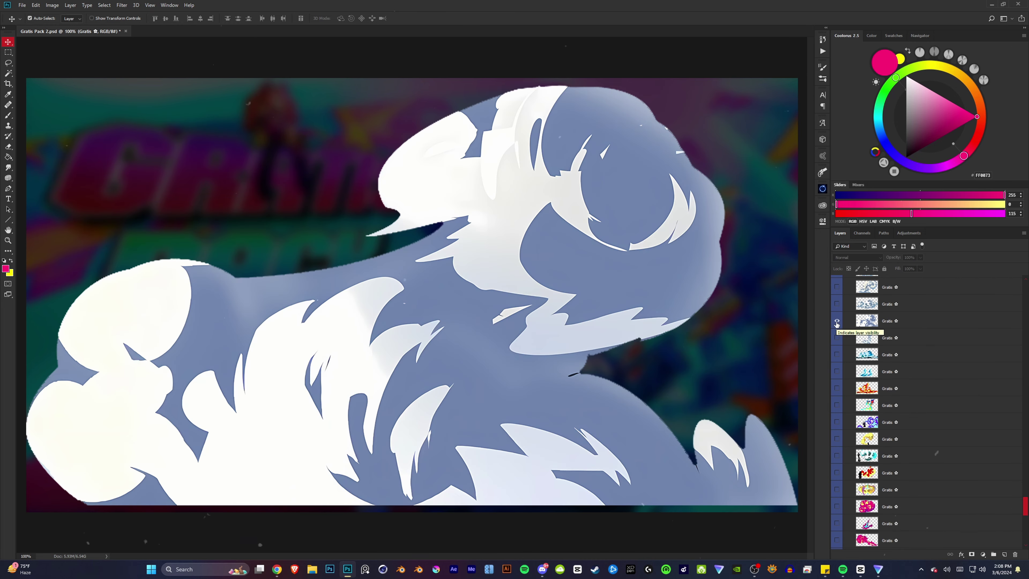
{"action": "scroll", "coordinate": [837, 337], "scroll_direction": "down", "scroll_amount": 3}
{"action": "left_click", "coordinate": [837, 356]}
Hide the fire render and preview the pink-and-cyan burst and ice waves renders.
{"action": "scroll", "coordinate": [838, 356], "scroll_direction": "down", "scroll_amount": 1}
{"action": "left_click", "coordinate": [836, 356]}
{"action": "scroll", "coordinate": [836, 356], "scroll_direction": "down", "scroll_amount": 2}
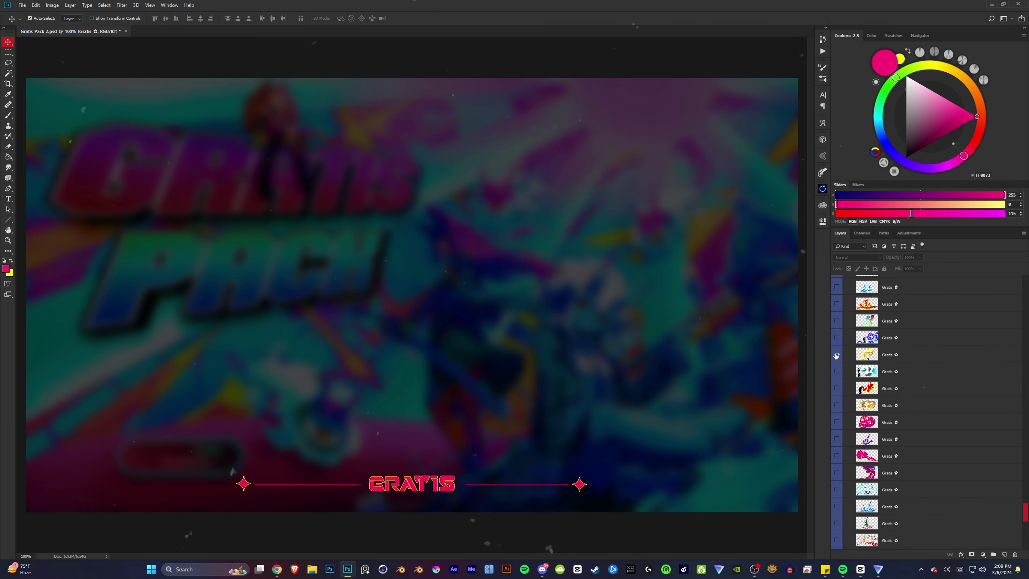
{"action": "scroll", "coordinate": [837, 343], "scroll_direction": "down", "scroll_amount": 2}
{"action": "left_click", "coordinate": [836, 339]}
{"action": "scroll", "coordinate": [836, 340], "scroll_direction": "down", "scroll_amount": 2}
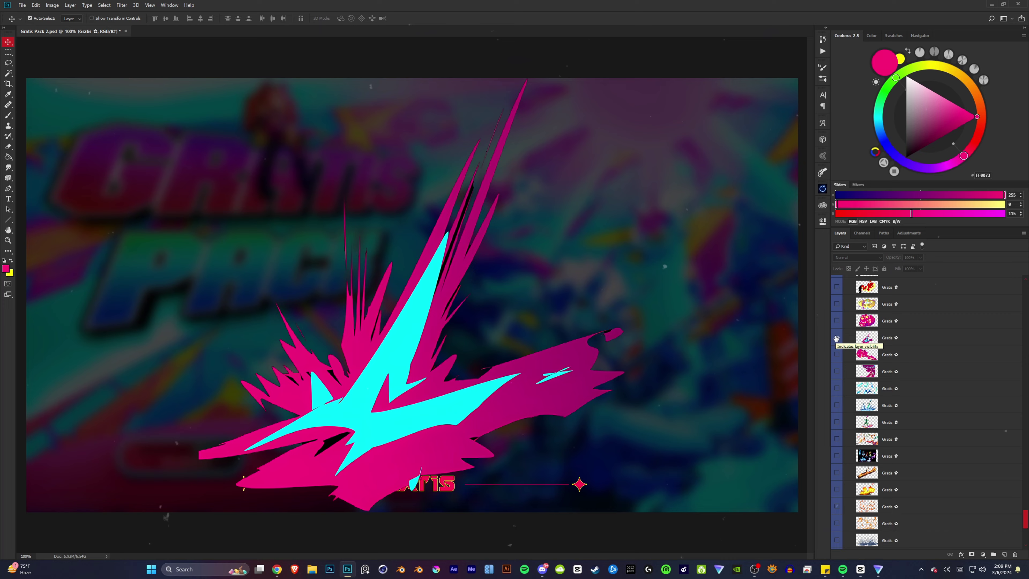
{"action": "left_click", "coordinate": [837, 388]}
Preview the sword and burning-log renders, then swap the log for the blue orb.
{"action": "scroll", "coordinate": [836, 365], "scroll_direction": "down", "scroll_amount": 6}
{"action": "left_click", "coordinate": [837, 356]}
{"action": "scroll", "coordinate": [837, 325], "scroll_direction": "down", "scroll_amount": 4}
{"action": "left_click", "coordinate": [837, 305]}
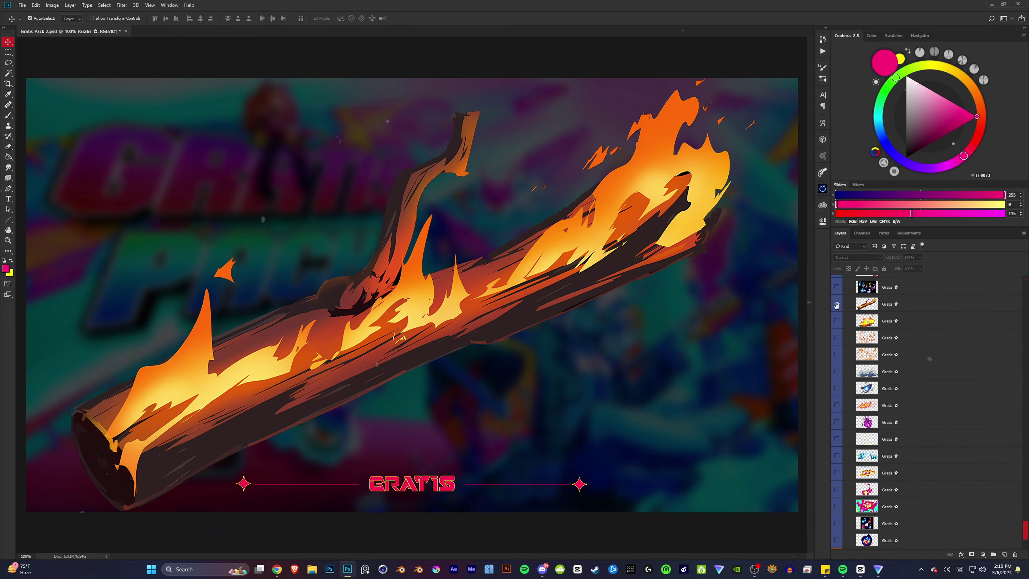
{"action": "scroll", "coordinate": [836, 324], "scroll_direction": "down", "scroll_amount": 3}
{"action": "left_click", "coordinate": [837, 342]}
Show the purple burst, toggle the red-and-yellow swirl, and show the blue flaming heart.
{"action": "left_click", "coordinate": [836, 375]}
{"action": "left_click", "coordinate": [837, 427]}
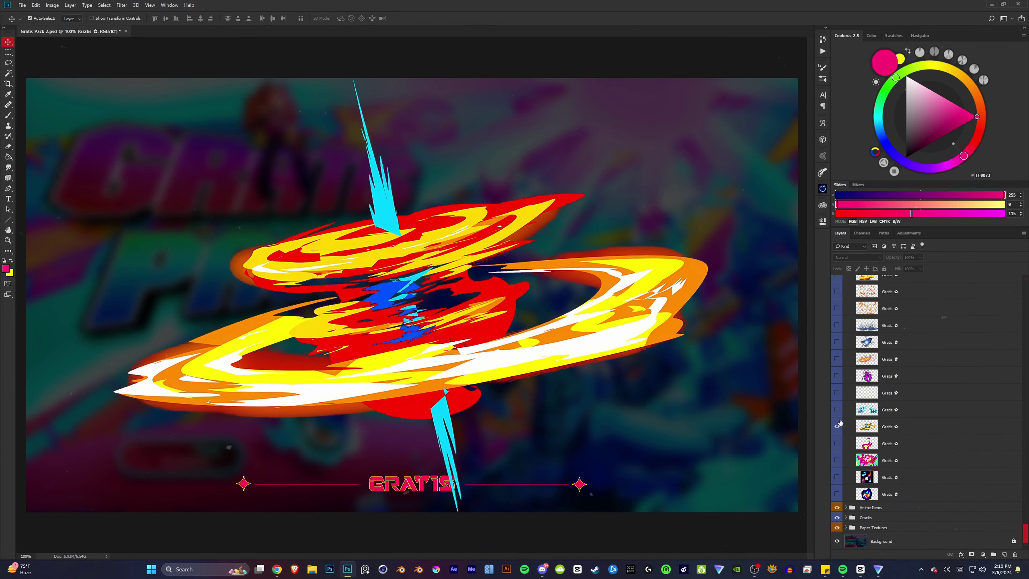
{"action": "left_click", "coordinate": [837, 460]}
{"action": "left_click", "coordinate": [836, 494]}
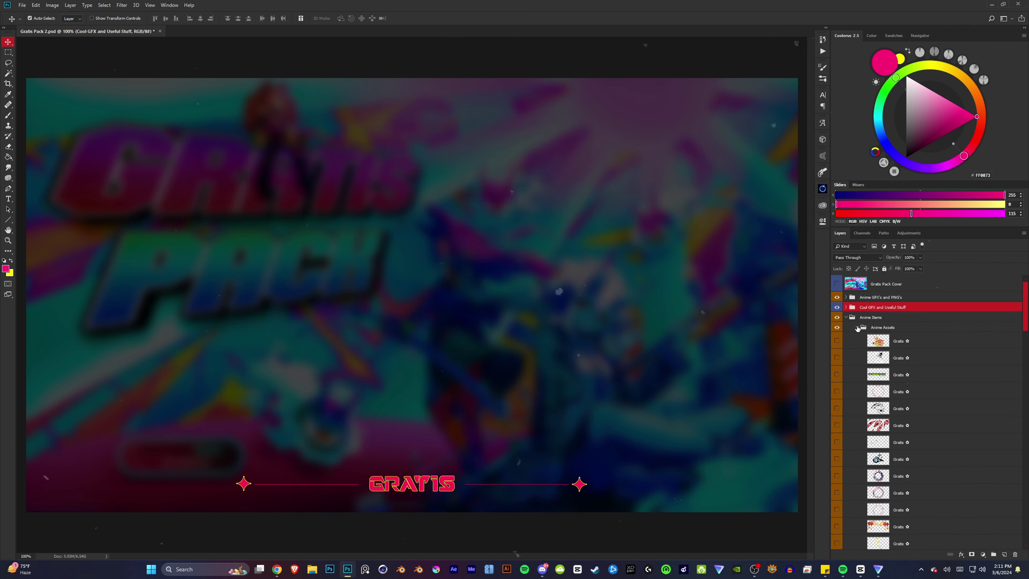
Preview the glyph ring, eyes-and-teeth, floral frame and golden lanterns renders in turn.
{"action": "left_click", "coordinate": [837, 290]}
{"action": "left_click", "coordinate": [837, 324]}
{"action": "left_click", "coordinate": [837, 324]}
{"action": "left_click", "coordinate": [837, 357]}
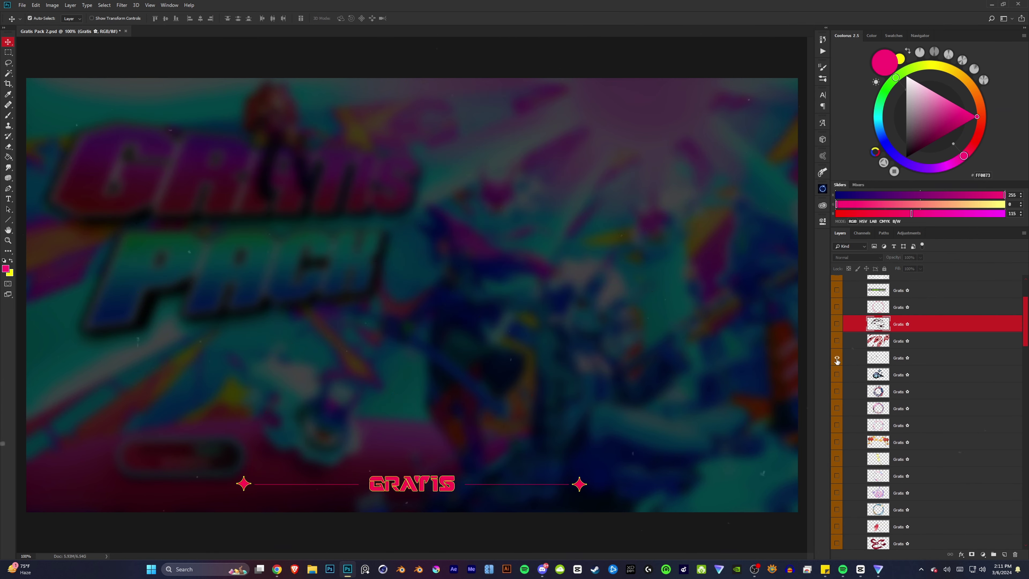
{"action": "left_click", "coordinate": [837, 290]}
{"action": "left_click", "coordinate": [837, 307]}
{"action": "scroll", "coordinate": [855, 313], "scroll_direction": "down", "scroll_amount": 1}
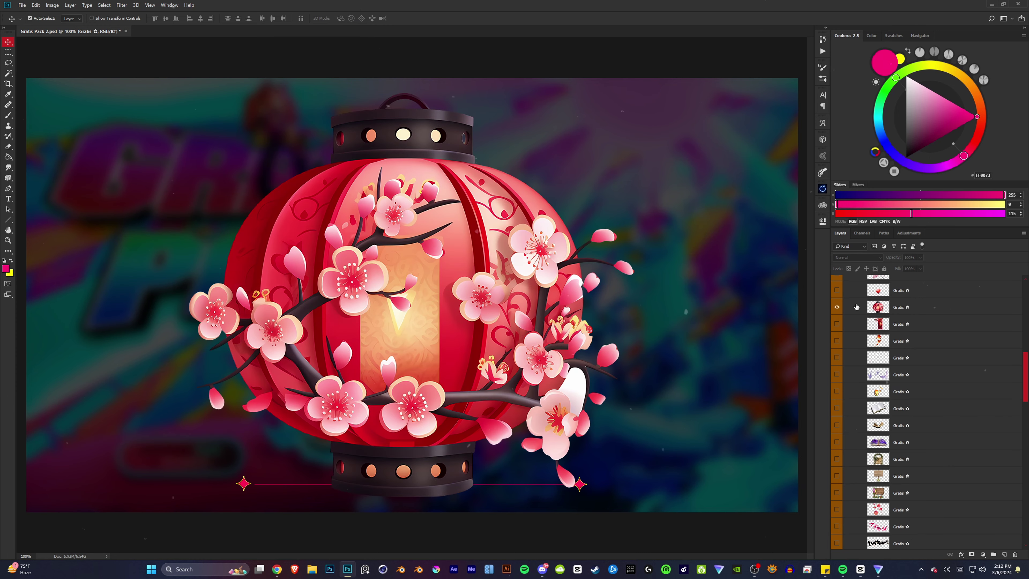
Preview the doves, open book, floral wooden-sign and katakana lettering renders one at a time.
{"action": "left_click", "coordinate": [837, 306]}
{"action": "left_click", "coordinate": [837, 324]}
{"action": "scroll", "coordinate": [849, 327], "scroll_direction": "down", "scroll_amount": 1}
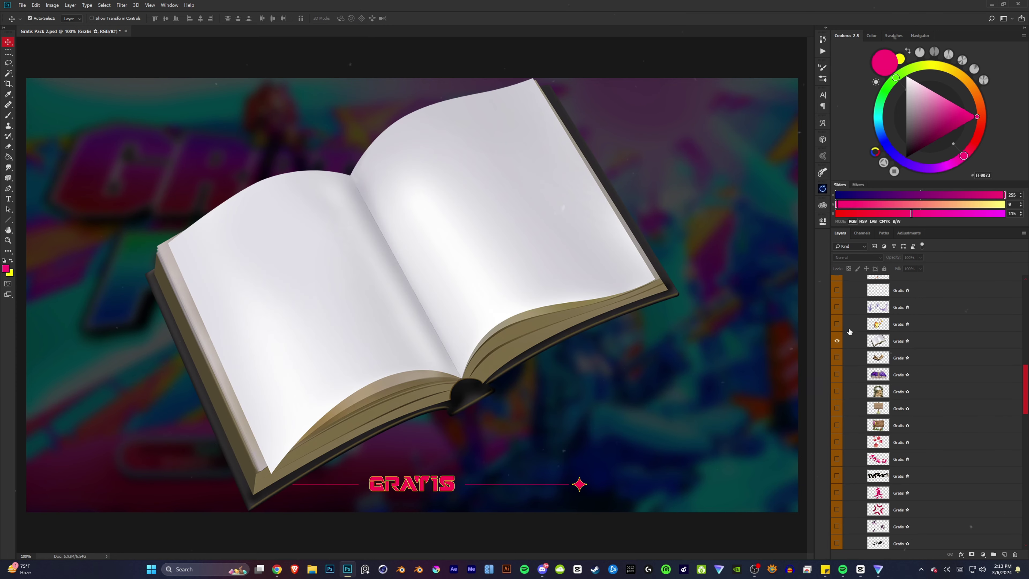
{"action": "left_click", "coordinate": [836, 289]}
{"action": "left_click", "coordinate": [837, 340]}
{"action": "scroll", "coordinate": [851, 324], "scroll_direction": "down", "scroll_amount": 1}
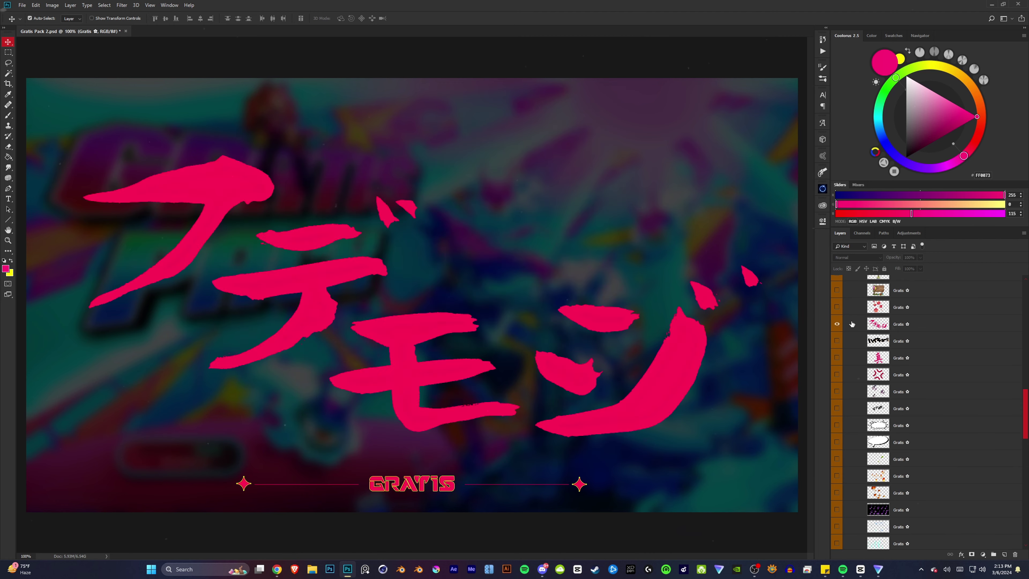
{"action": "left_click", "coordinate": [836, 323]}
{"action": "scroll", "coordinate": [850, 323], "scroll_direction": "down", "scroll_amount": 1}
Preview the kanji 真 lettering, speech-bubble, then sparkle and lightning renders.
{"action": "left_click", "coordinate": [837, 307]}
{"action": "left_click", "coordinate": [837, 290]}
{"action": "left_click", "coordinate": [837, 324]}
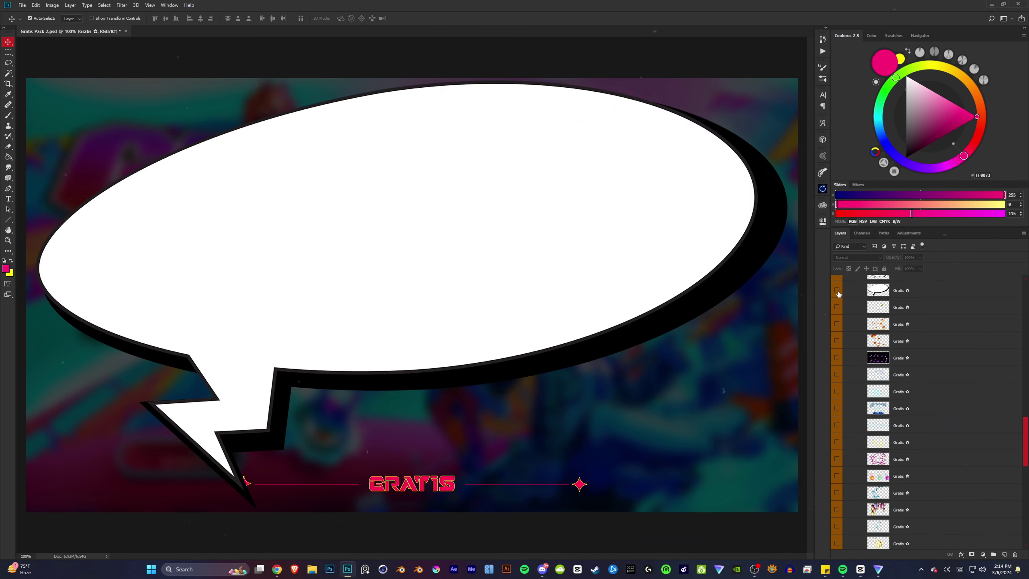
{"action": "scroll", "coordinate": [847, 324], "scroll_direction": "down", "scroll_amount": 3}
{"action": "left_click", "coordinate": [837, 306]}
{"action": "left_click", "coordinate": [837, 306]}
{"action": "scroll", "coordinate": [844, 309], "scroll_direction": "down", "scroll_amount": 5}
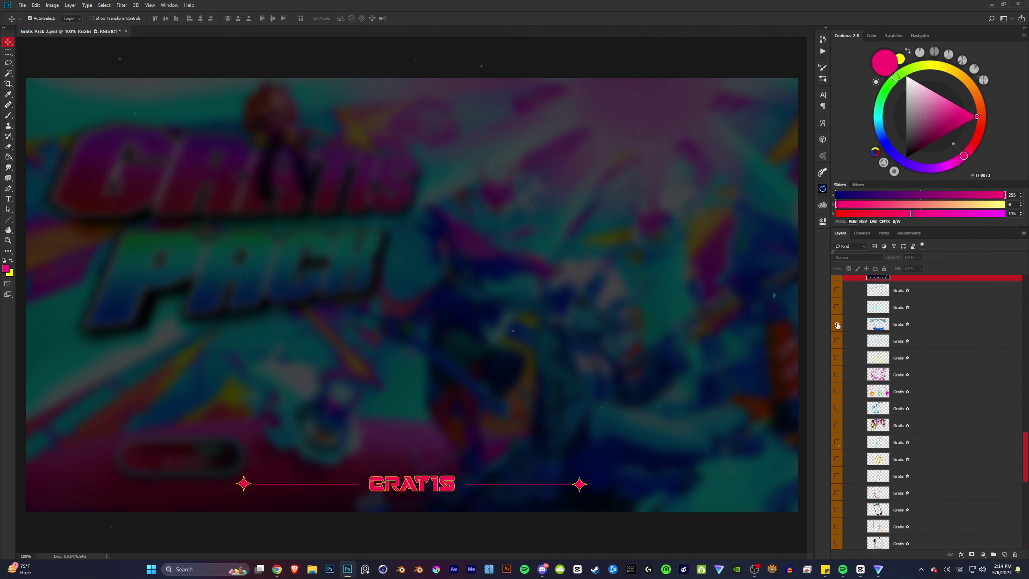
Preview the fireball, butterfly and clouds renders, hiding the phone render.
{"action": "left_click", "coordinate": [837, 307]}
{"action": "scroll", "coordinate": [840, 320], "scroll_direction": "down", "scroll_amount": 2}
{"action": "left_click", "coordinate": [837, 307]}
{"action": "scroll", "coordinate": [838, 316], "scroll_direction": "down", "scroll_amount": 3}
{"action": "left_click", "coordinate": [837, 306]}
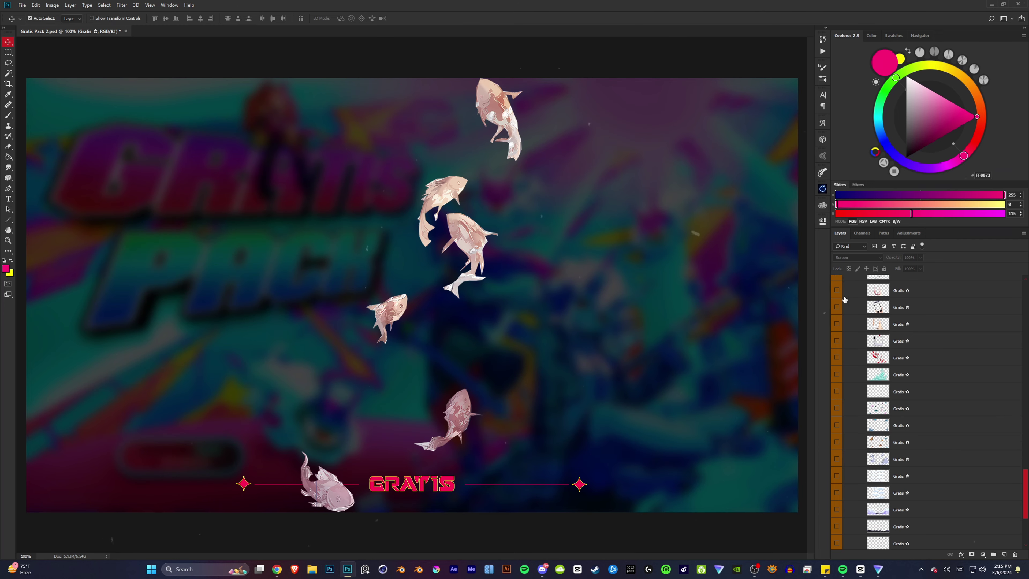
{"action": "left_click", "coordinate": [837, 307]}
{"action": "left_click", "coordinate": [837, 324]}
{"action": "scroll", "coordinate": [838, 348], "scroll_direction": "down", "scroll_amount": 3}
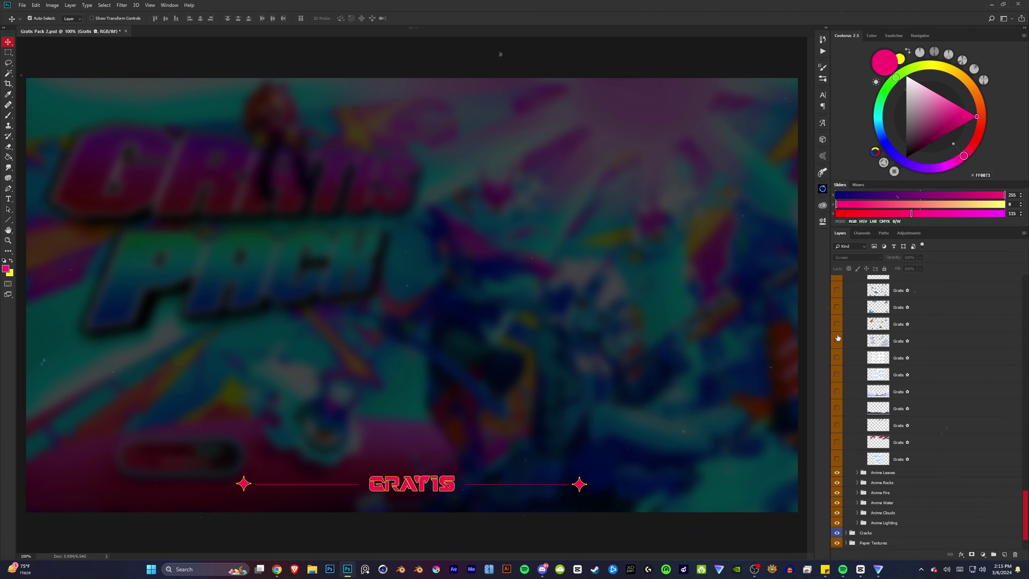
{"action": "left_click", "coordinate": [837, 360]}
{"action": "left_click", "coordinate": [837, 377]}
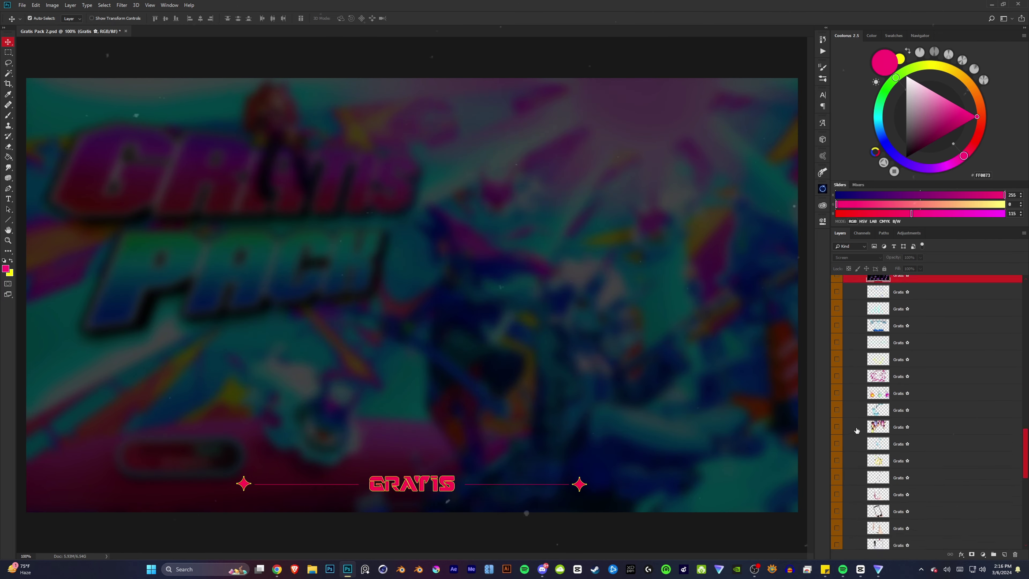
Preview the cherry-blossom, white blossoms and pink cherry-blossom flower renders in turn.
{"action": "left_click", "coordinate": [837, 301]}
{"action": "left_click", "coordinate": [837, 334]}
{"action": "scroll", "coordinate": [838, 321], "scroll_direction": "down", "scroll_amount": 3}
{"action": "left_click", "coordinate": [837, 300]}
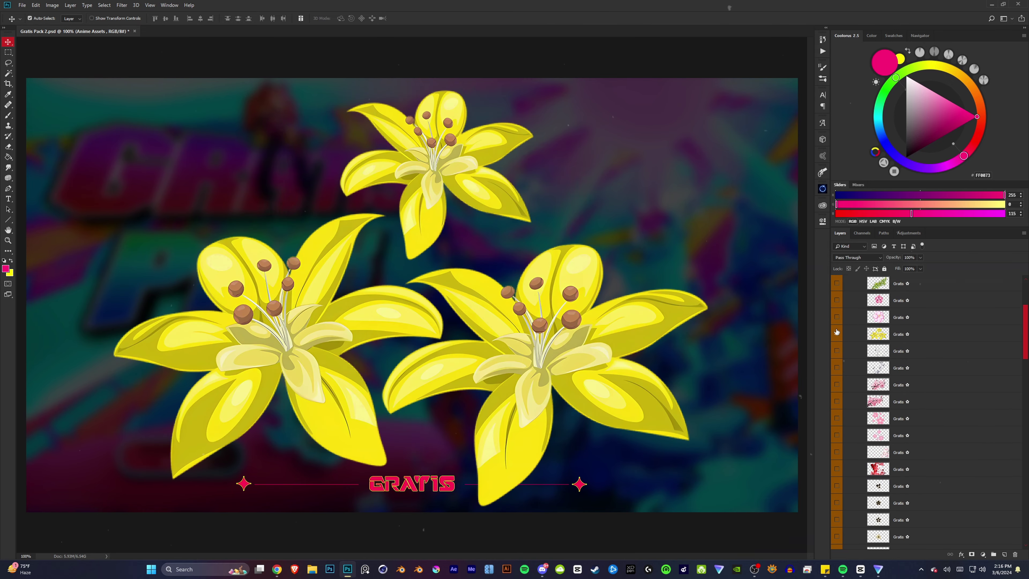
{"action": "left_click", "coordinate": [837, 334]}
{"action": "scroll", "coordinate": [838, 319], "scroll_direction": "down", "scroll_amount": 2}
{"action": "left_click", "coordinate": [837, 317]}
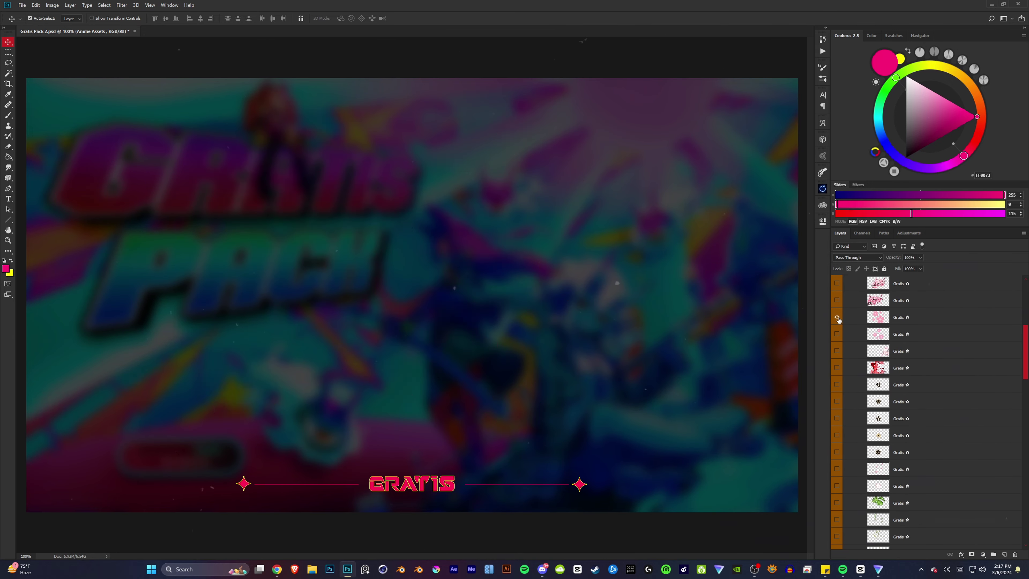
{"action": "left_click", "coordinate": [837, 317]}
{"action": "scroll", "coordinate": [837, 317], "scroll_direction": "down", "scroll_amount": 2}
{"action": "scroll", "coordinate": [837, 317], "scroll_direction": "down", "scroll_amount": 3}
Preview the dark star flower, green leaves, cherry-blossom wreath and orange blossoms renders.
{"action": "left_click", "coordinate": [837, 317]}
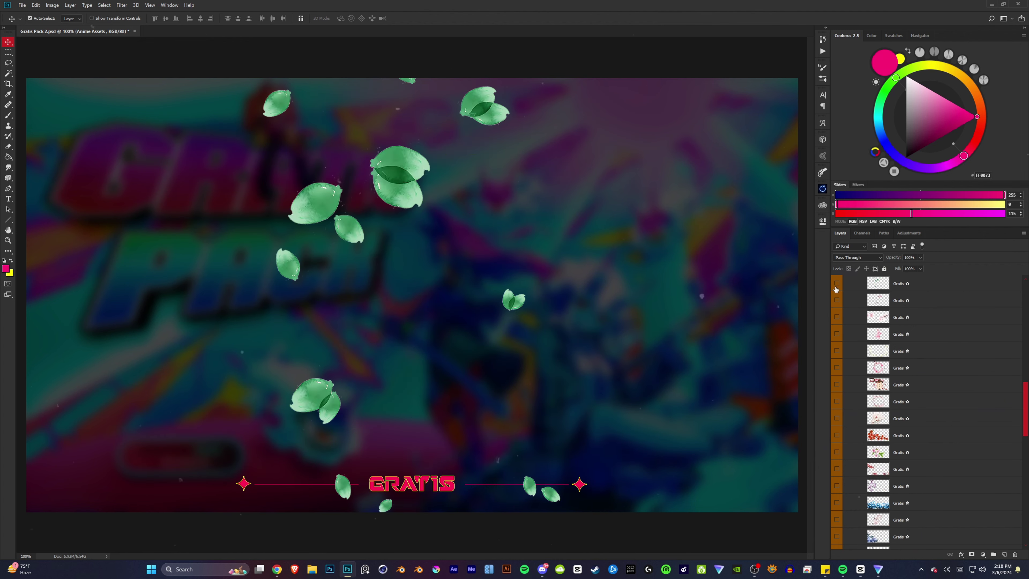
{"action": "left_click", "coordinate": [836, 284]}
{"action": "scroll", "coordinate": [837, 285], "scroll_direction": "down", "scroll_amount": 2}
{"action": "left_click", "coordinate": [837, 283]}
{"action": "scroll", "coordinate": [837, 286], "scroll_direction": "down", "scroll_amount": 3}
{"action": "left_click", "coordinate": [837, 283]}
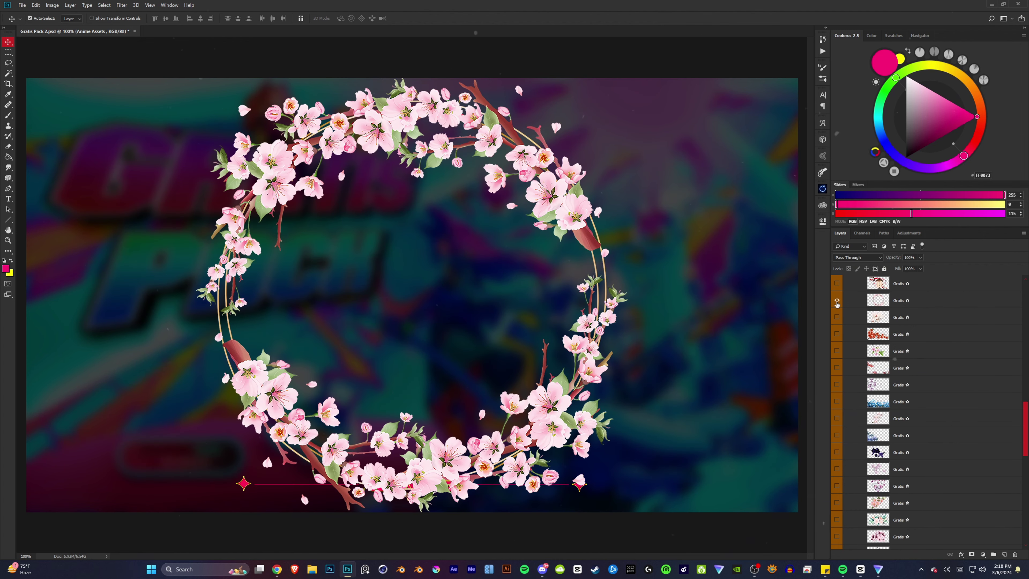
{"action": "scroll", "coordinate": [837, 302], "scroll_direction": "down", "scroll_amount": 1}
{"action": "left_click", "coordinate": [837, 300]}
{"action": "scroll", "coordinate": [837, 302], "scroll_direction": "down", "scroll_amount": 1}
{"action": "scroll", "coordinate": [837, 302], "scroll_direction": "down", "scroll_amount": 1}
Preview and hide the hydrangeas and black-and-white roses renders.
{"action": "left_click", "coordinate": [837, 300]}
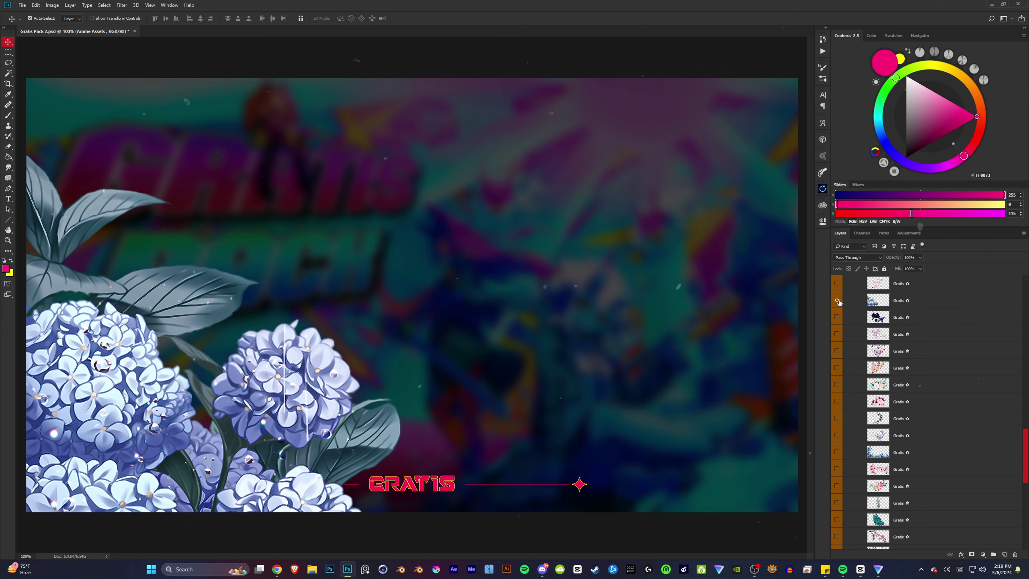
{"action": "scroll", "coordinate": [837, 299], "scroll_direction": "down", "scroll_amount": 2}
{"action": "left_click", "coordinate": [837, 300]}
{"action": "left_click", "coordinate": [837, 292]}
{"action": "scroll", "coordinate": [838, 290], "scroll_direction": "down", "scroll_amount": 2}
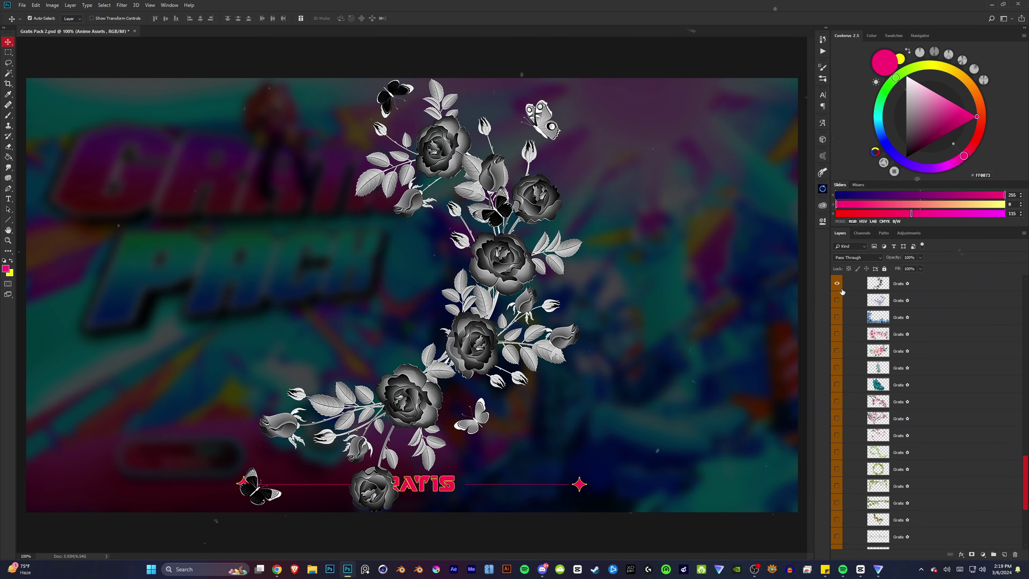
{"action": "left_click", "coordinate": [837, 301]}
{"action": "scroll", "coordinate": [838, 295], "scroll_direction": "down", "scroll_amount": 2}
{"action": "scroll", "coordinate": [838, 295], "scroll_direction": "down", "scroll_amount": 5}
Preview the cherry-blossom branches and green vine renders, leaving both hidden.
{"action": "left_click", "coordinate": [837, 283]}
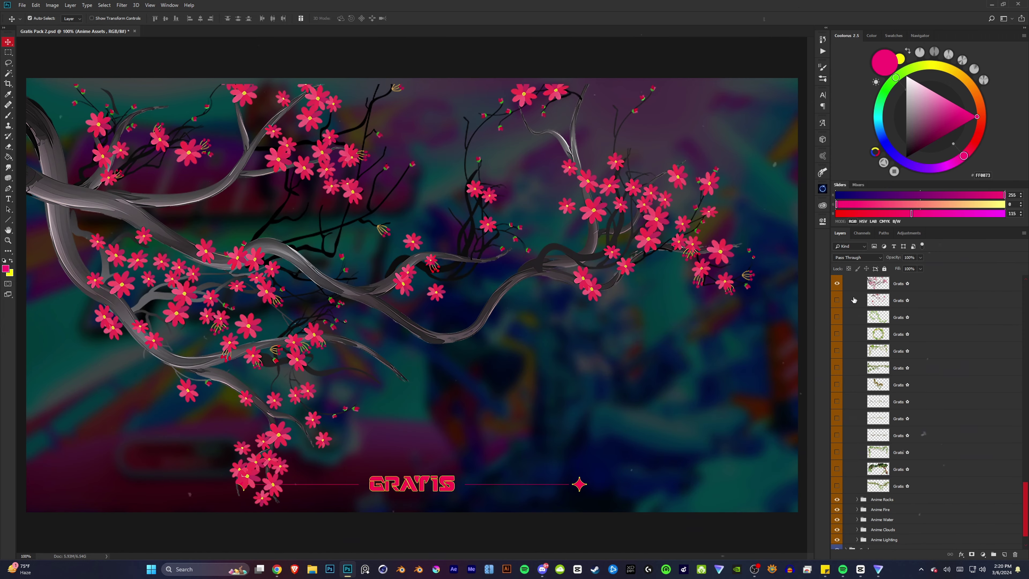
{"action": "left_click", "coordinate": [837, 283]}
{"action": "scroll", "coordinate": [837, 336], "scroll_direction": "down", "scroll_amount": 2}
{"action": "left_click", "coordinate": [837, 336]}
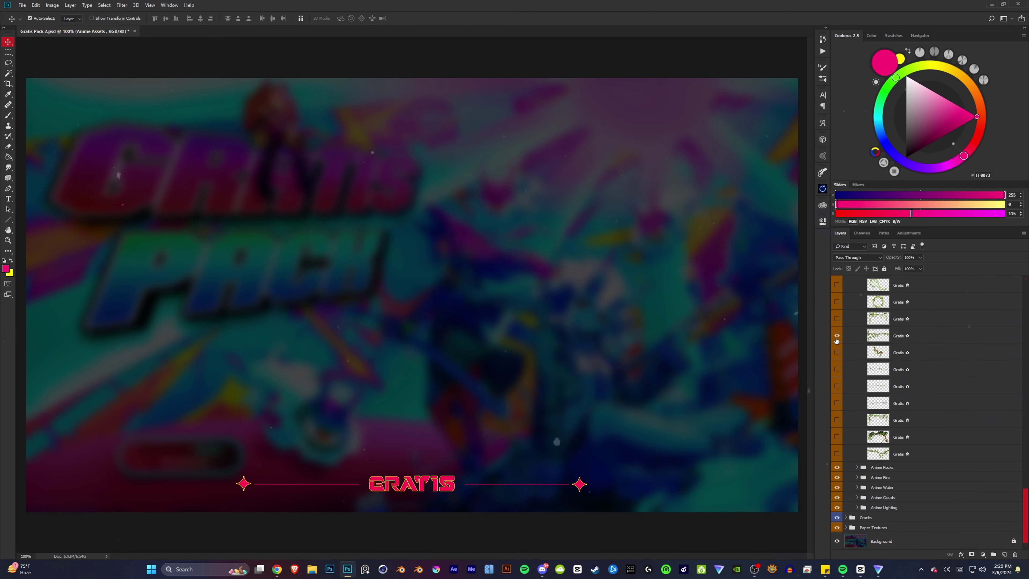
{"action": "left_click", "coordinate": [837, 414]}
In Anime Rocks, preview the rock pile, four mossy rocks, bridge scene and grey rock piles.
{"action": "left_click", "coordinate": [857, 337]}
{"action": "left_click", "coordinate": [836, 360]}
{"action": "left_click", "coordinate": [838, 412]}
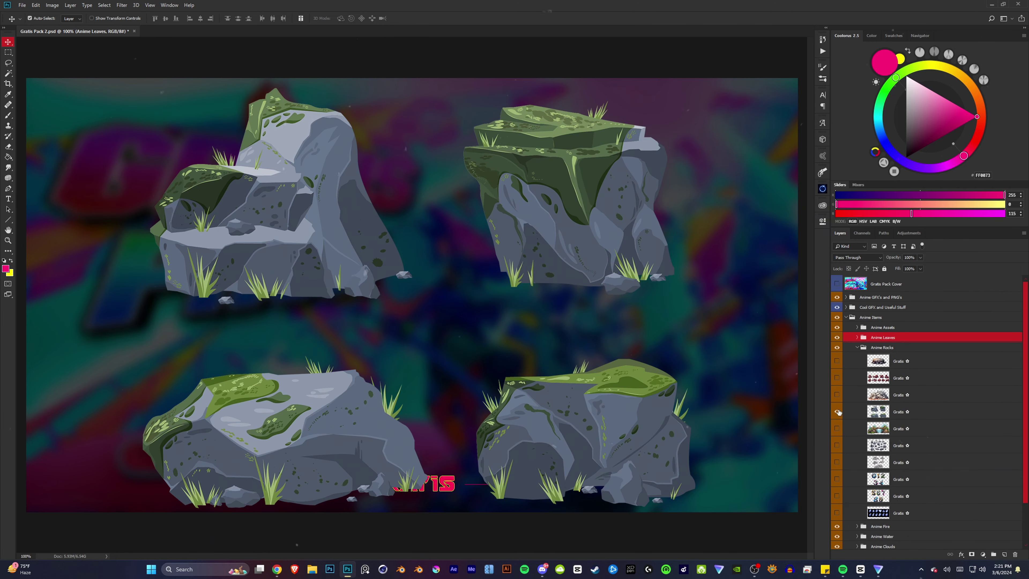
{"action": "scroll", "coordinate": [838, 412], "scroll_direction": "down", "scroll_amount": 3}
{"action": "left_click", "coordinate": [837, 411]}
{"action": "left_click", "coordinate": [837, 411]}
{"action": "left_click", "coordinate": [838, 448]}
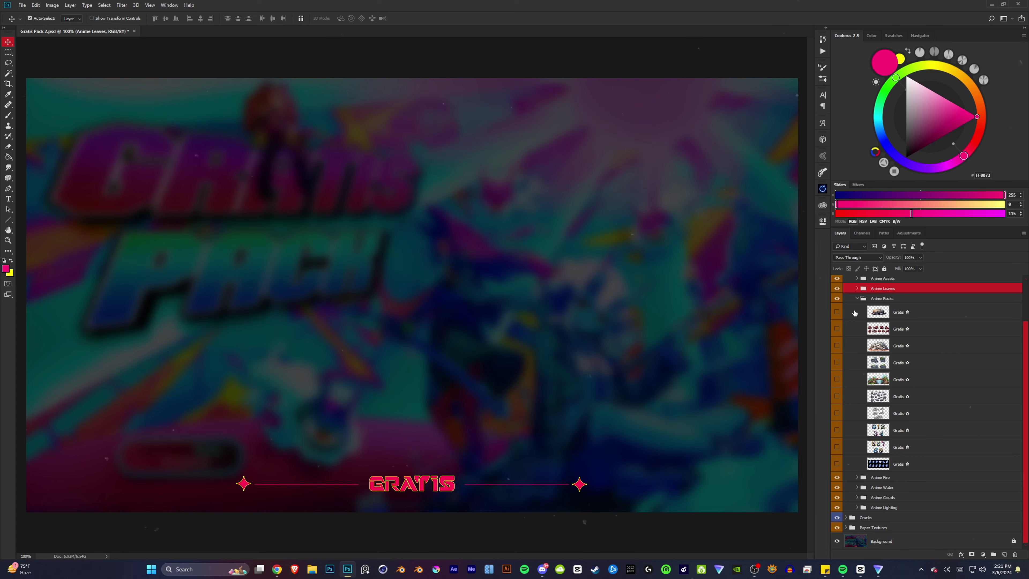
In Anime Fire, preview twin flames, ground flames, curved flame and water splash renders.
{"action": "left_click", "coordinate": [857, 477]}
{"action": "left_click", "coordinate": [837, 356]}
{"action": "left_click", "coordinate": [837, 322]}
{"action": "left_click", "coordinate": [835, 307]}
{"action": "left_click", "coordinate": [836, 356]}
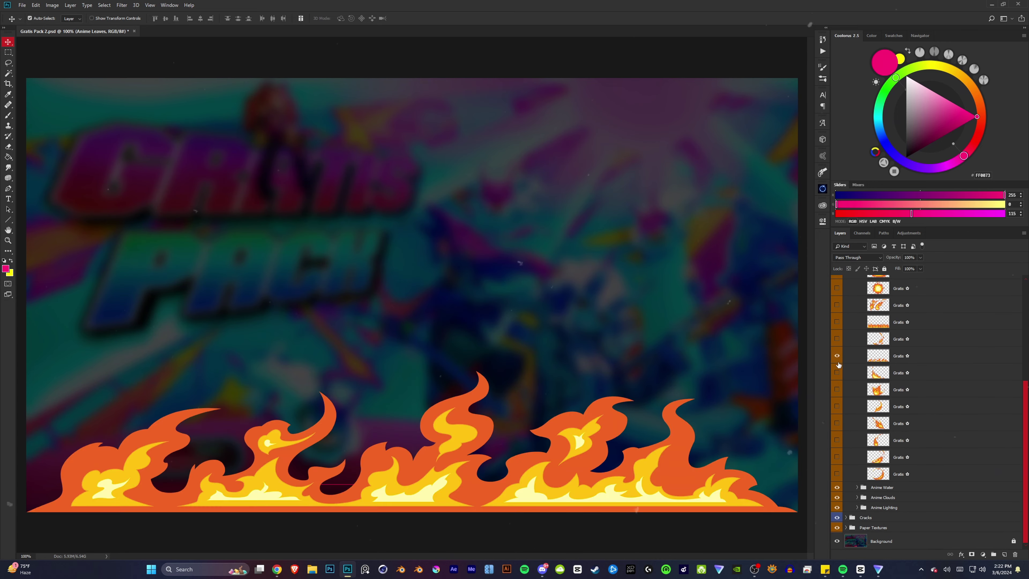
{"action": "left_click", "coordinate": [837, 407]}
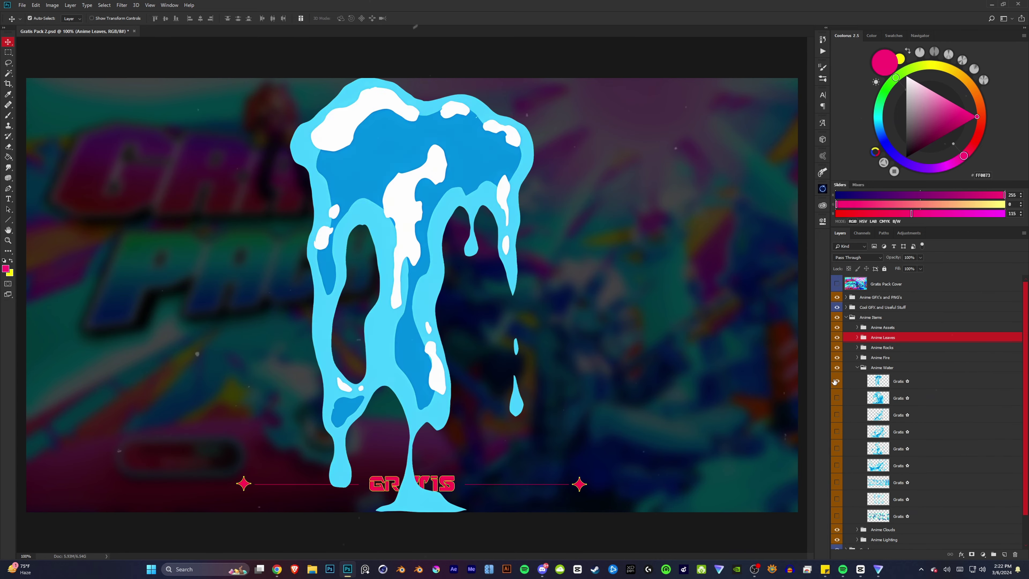
{"action": "left_click", "coordinate": [838, 415]}
{"action": "left_click", "coordinate": [836, 431]}
{"action": "left_click", "coordinate": [837, 482]}
Preview the cloud renders one by one, ending with the wide blue cloud hidden.
{"action": "scroll", "coordinate": [857, 339], "scroll_direction": "down", "scroll_amount": 1}
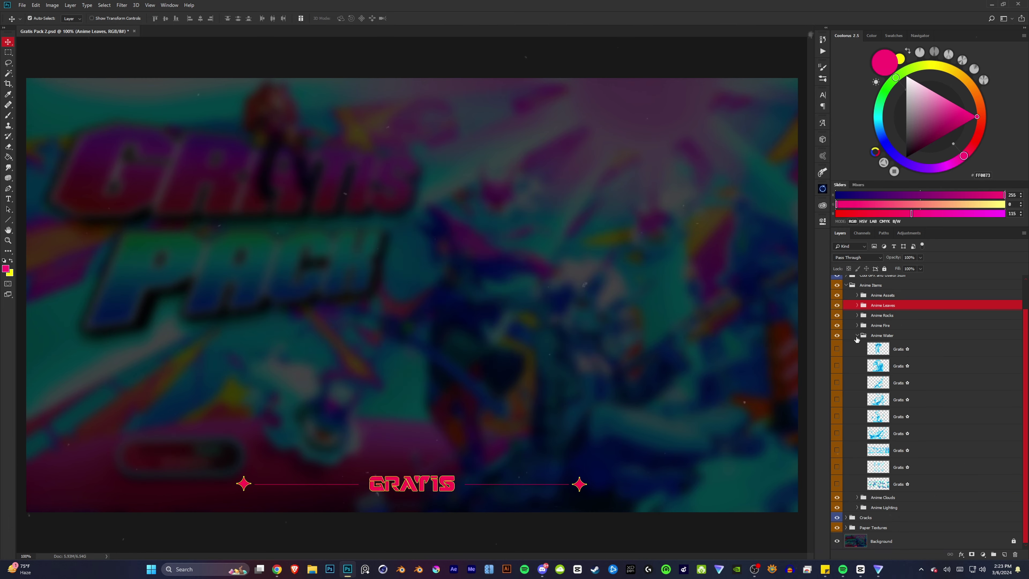
{"action": "left_click", "coordinate": [838, 325]}
{"action": "scroll", "coordinate": [843, 325], "scroll_direction": "down", "scroll_amount": 1}
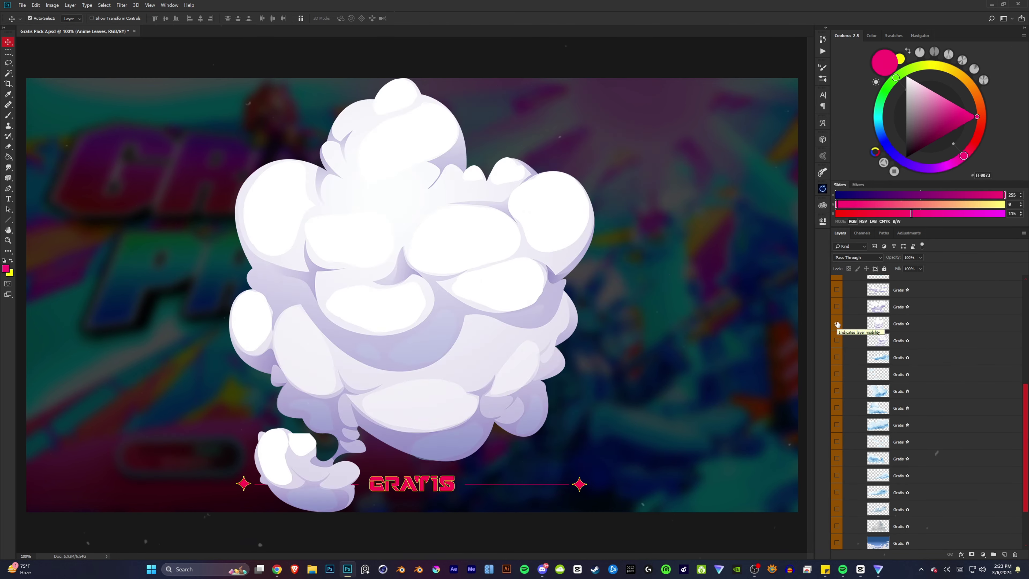
{"action": "left_click", "coordinate": [837, 326]}
{"action": "left_click", "coordinate": [836, 326]}
{"action": "left_click", "coordinate": [836, 358]}
{"action": "left_click", "coordinate": [837, 393]}
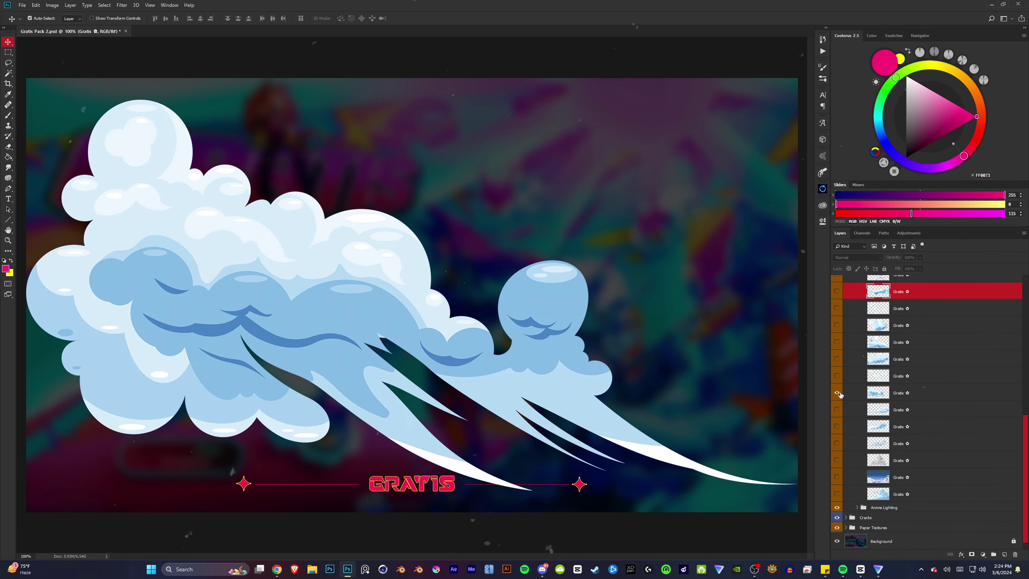
{"action": "left_click", "coordinate": [837, 426]}
{"action": "left_click", "coordinate": [837, 460]}
Preview the flame, red fire swirl and blue lightning streak renders on the banner.
{"action": "scroll", "coordinate": [851, 419], "scroll_direction": "up", "scroll_amount": 4}
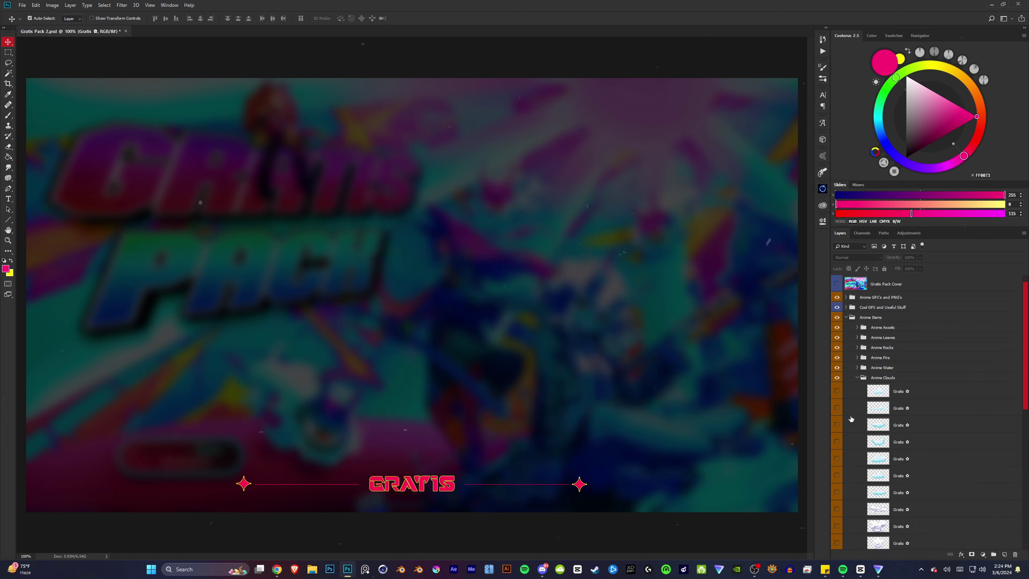
{"action": "left_click", "coordinate": [837, 300]}
{"action": "scroll", "coordinate": [837, 308], "scroll_direction": "down", "scroll_amount": 3}
{"action": "left_click", "coordinate": [836, 317]}
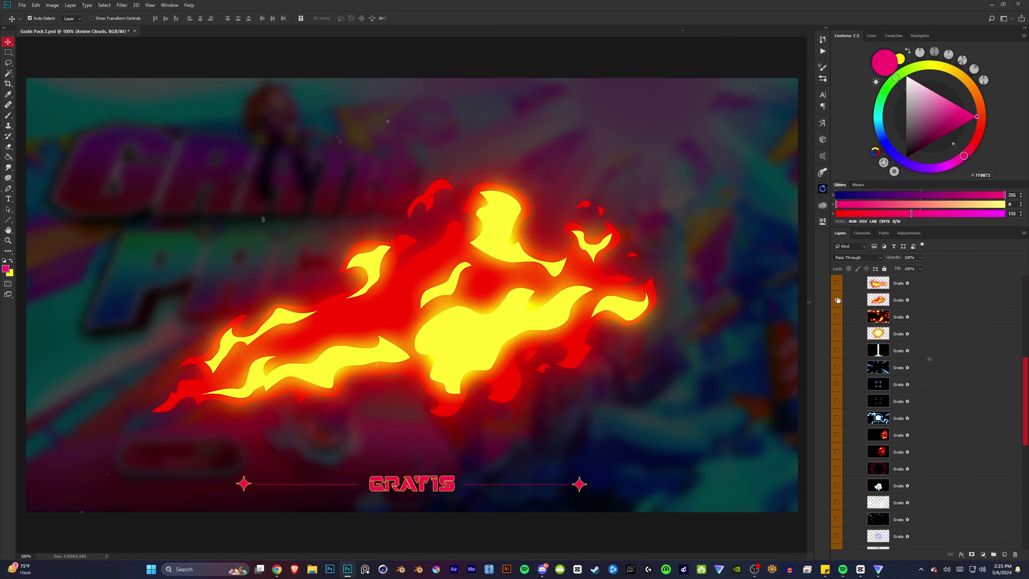
{"action": "left_click", "coordinate": [837, 317]}
{"action": "scroll", "coordinate": [837, 313], "scroll_direction": "down", "scroll_amount": 3}
{"action": "left_click", "coordinate": [836, 308]}
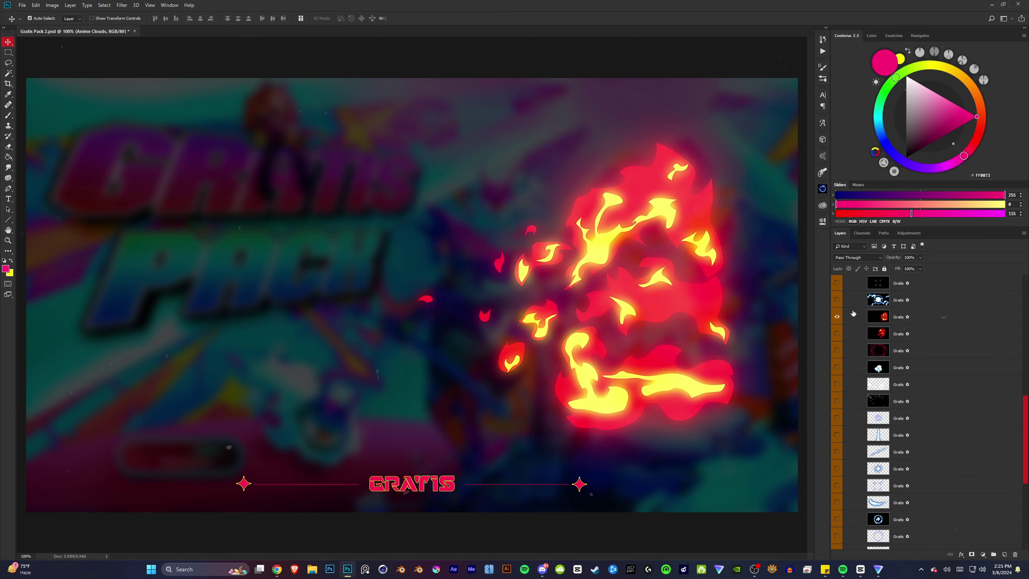
{"action": "scroll", "coordinate": [837, 304], "scroll_direction": "down", "scroll_amount": 3}
{"action": "left_click", "coordinate": [837, 300]}
{"action": "scroll", "coordinate": [837, 302], "scroll_direction": "down", "scroll_amount": 3}
{"action": "left_click", "coordinate": [836, 300]}
{"action": "scroll", "coordinate": [837, 309], "scroll_direction": "down", "scroll_amount": 2}
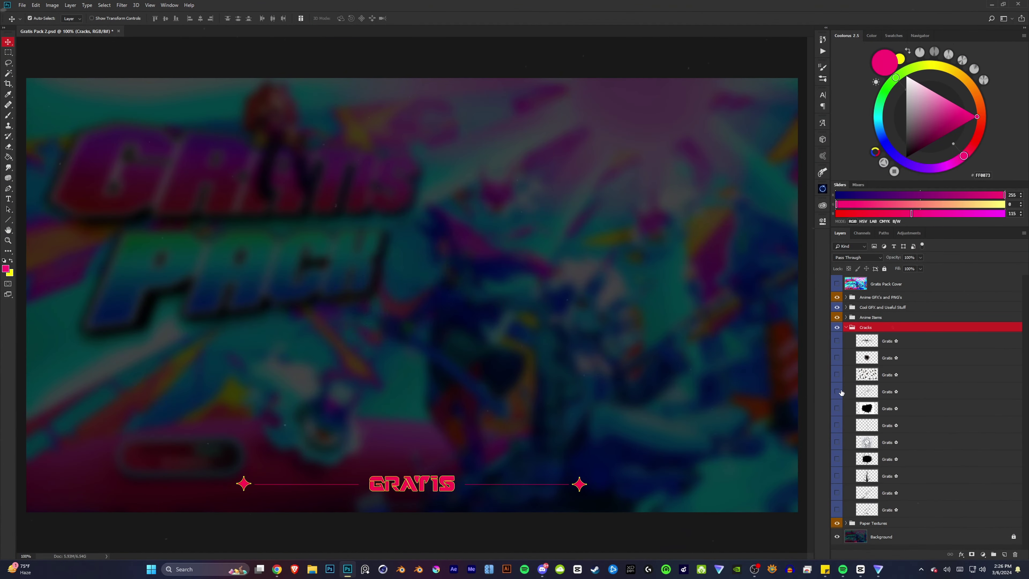
Preview a crack texture, then the paper textures in turn over the banner.
{"action": "left_click", "coordinate": [836, 459]}
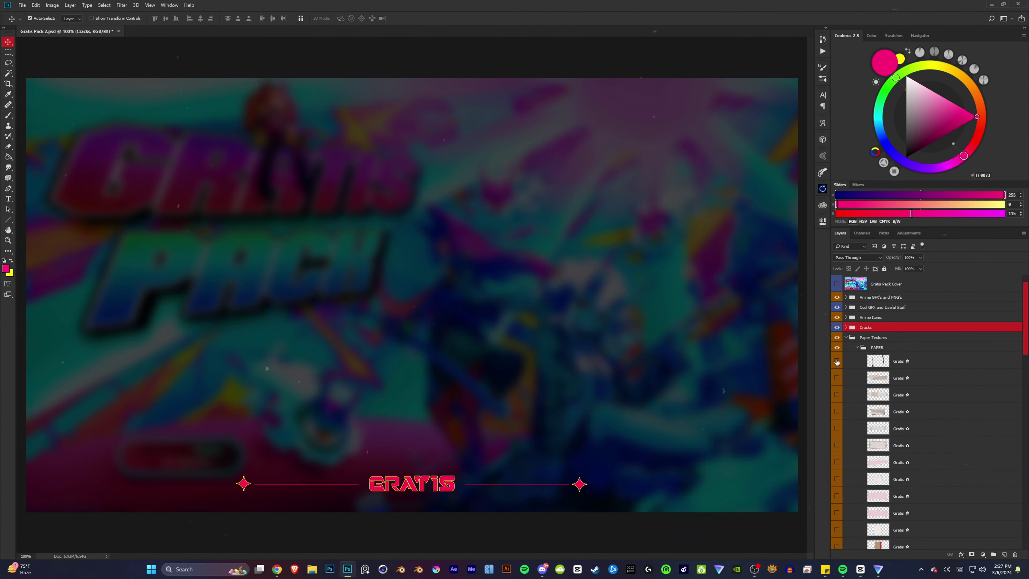
{"action": "left_click", "coordinate": [837, 362]}
{"action": "scroll", "coordinate": [837, 352], "scroll_direction": "down", "scroll_amount": 5}
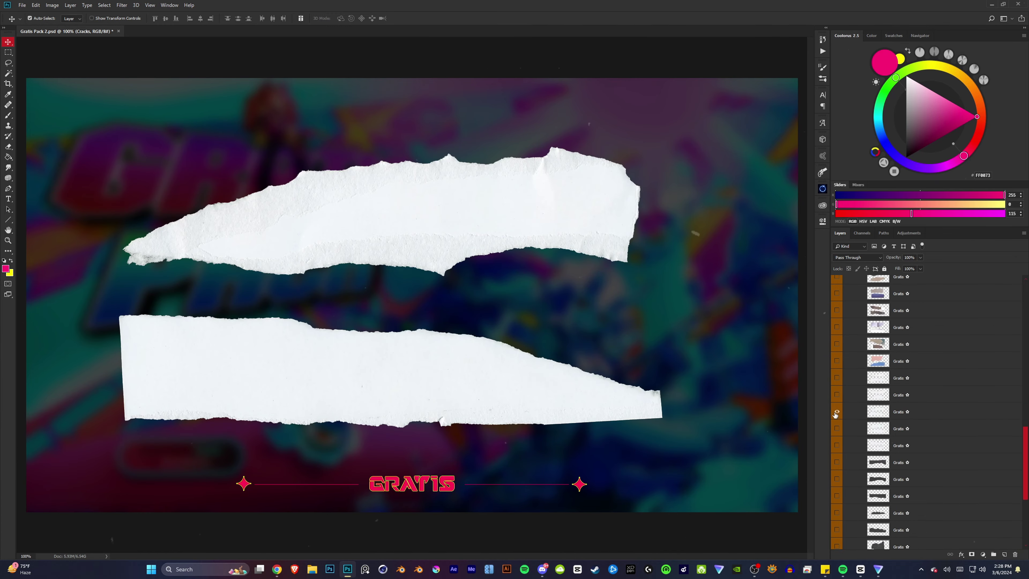
{"action": "left_click", "coordinate": [837, 503]}
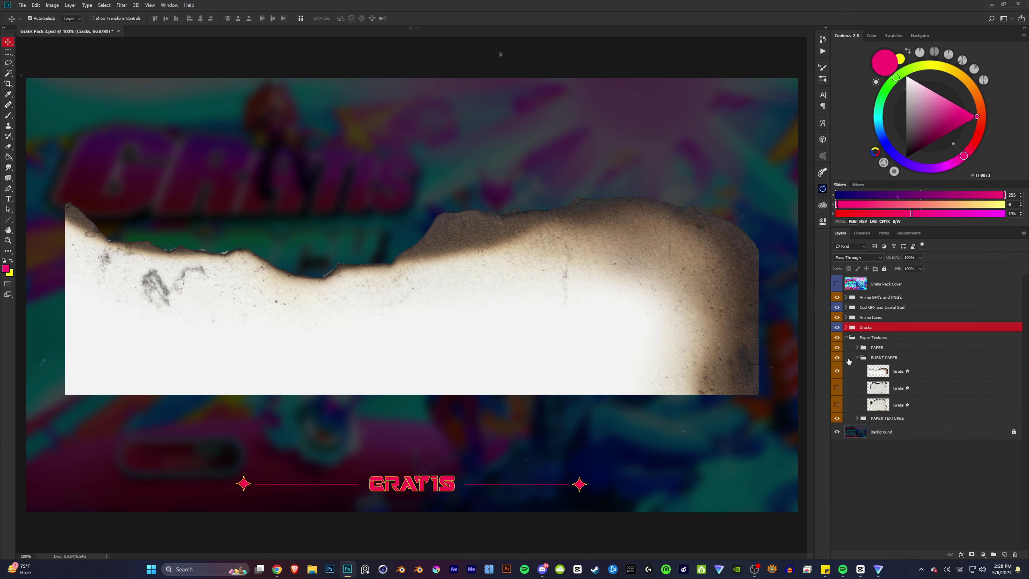
{"action": "scroll", "coordinate": [869, 406], "scroll_direction": "up", "scroll_amount": 5}
Show the burnt paper texture, then swap through several black crack textures.
{"action": "left_click", "coordinate": [837, 313]}
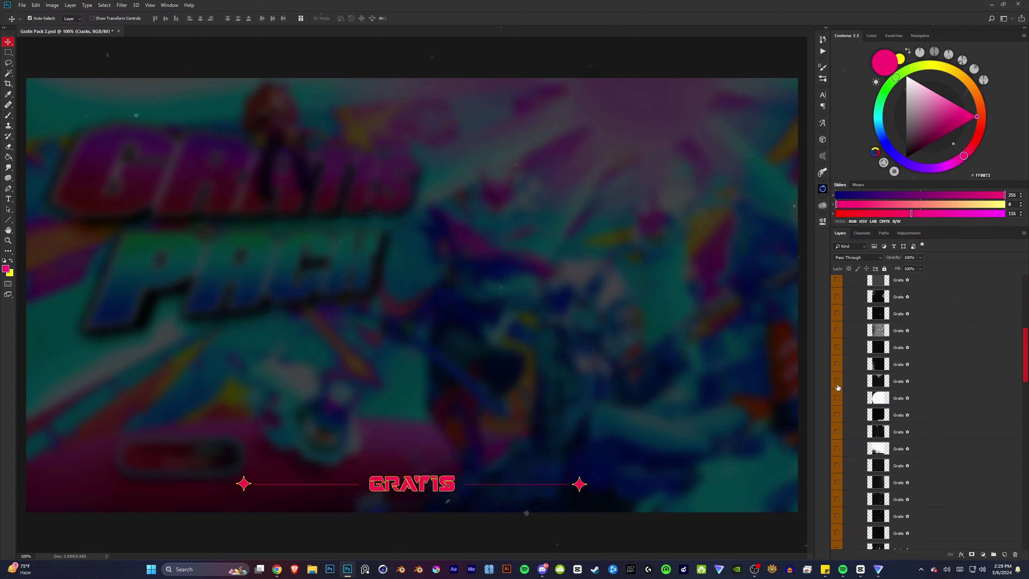
{"action": "scroll", "coordinate": [838, 313], "scroll_direction": "down", "scroll_amount": 3}
{"action": "left_click", "coordinate": [837, 313]}
{"action": "left_click", "coordinate": [837, 381]}
{"action": "scroll", "coordinate": [837, 389], "scroll_direction": "down", "scroll_amount": 3}
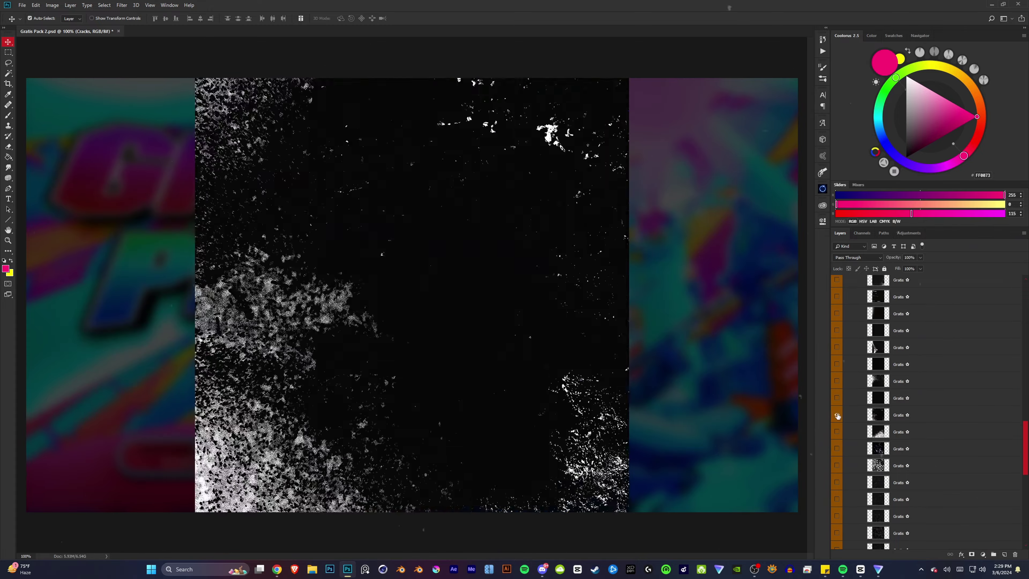
{"action": "left_click", "coordinate": [836, 389]}
{"action": "scroll", "coordinate": [837, 395], "scroll_direction": "down", "scroll_amount": 3}
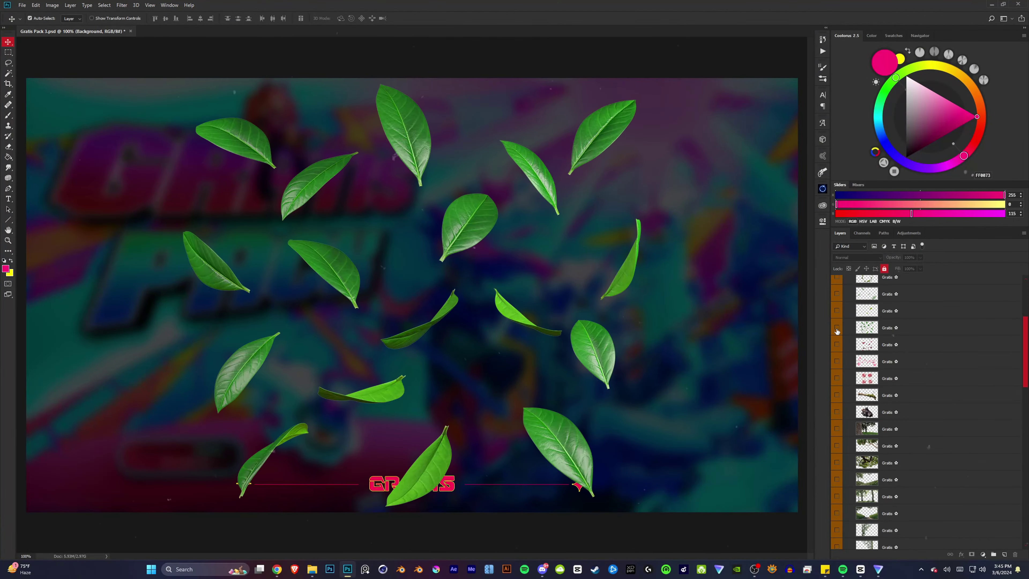
Preview the mossy branch, grass and blossom nature renders in Gratis Pack 3.psd.
{"action": "left_click", "coordinate": [837, 330]}
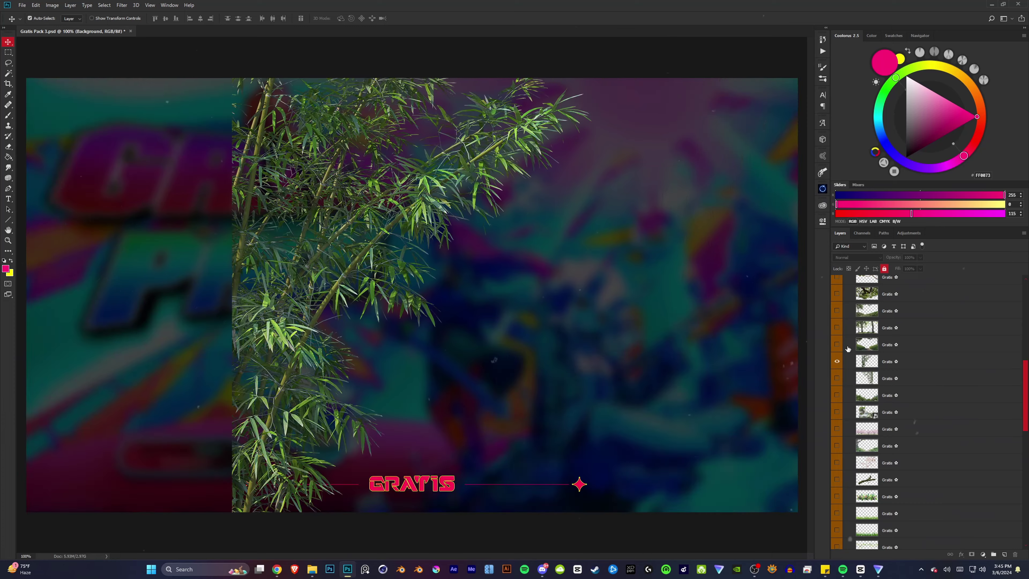
{"action": "scroll", "coordinate": [841, 344], "scroll_direction": "down", "scroll_amount": 3}
{"action": "left_click", "coordinate": [837, 344]}
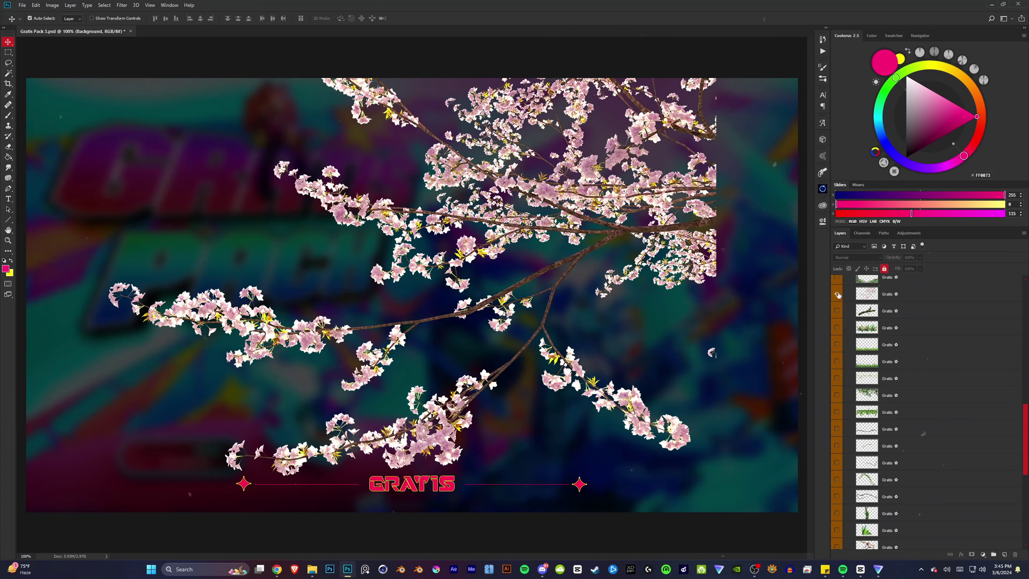
{"action": "scroll", "coordinate": [841, 344], "scroll_direction": "down", "scroll_amount": 3}
{"action": "left_click", "coordinate": [836, 327]}
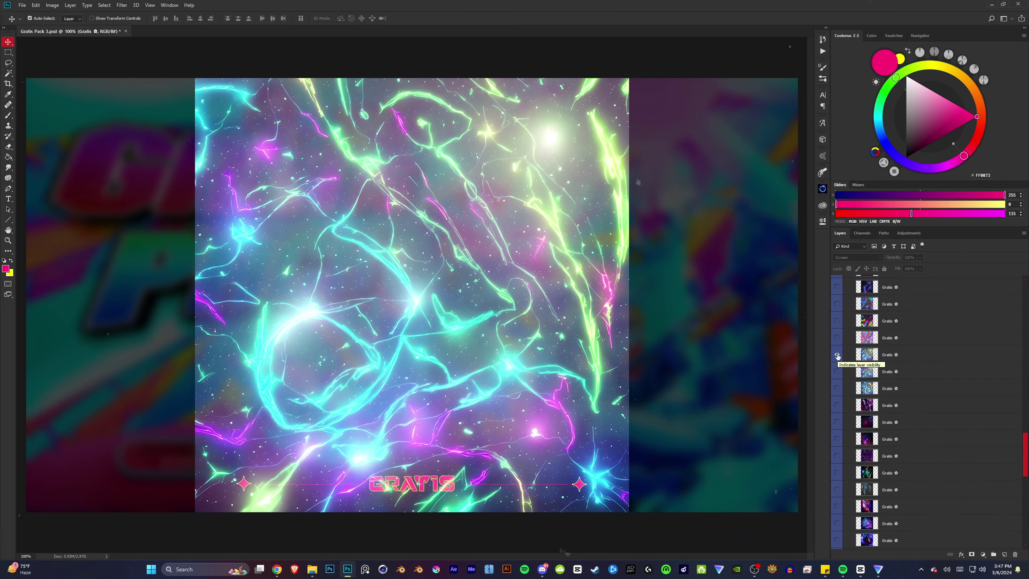
Cycle through the neon light and neon line overlays one at a time.
{"action": "left_click", "coordinate": [838, 356]}
{"action": "left_click", "coordinate": [837, 371]}
{"action": "scroll", "coordinate": [872, 328], "scroll_direction": "down", "scroll_amount": 1}
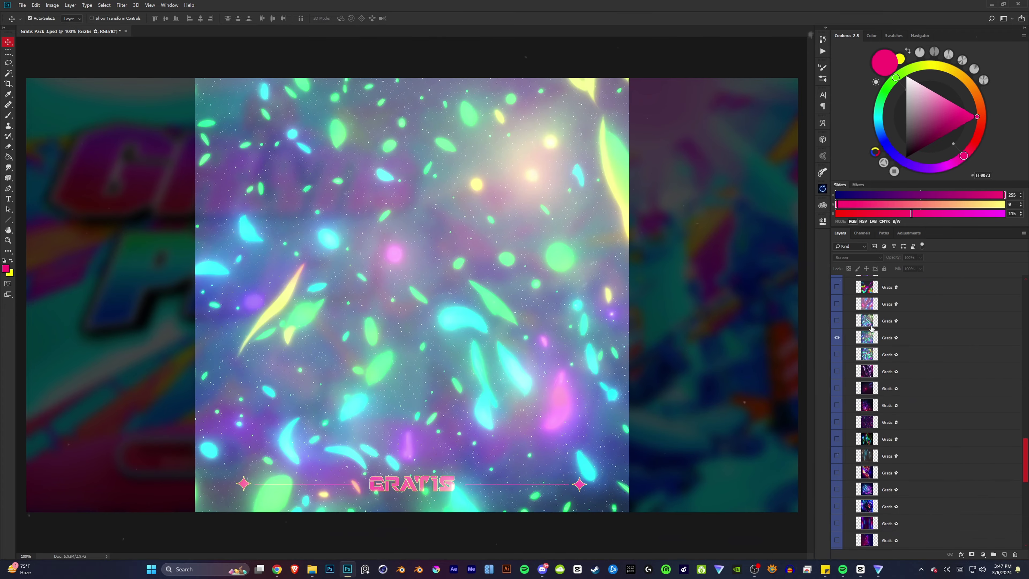
{"action": "scroll", "coordinate": [837, 336], "scroll_direction": "down", "scroll_amount": 2}
{"action": "left_click", "coordinate": [837, 337]}
{"action": "scroll", "coordinate": [837, 338], "scroll_direction": "down", "scroll_amount": 2}
{"action": "scroll", "coordinate": [836, 338], "scroll_direction": "down", "scroll_amount": 2}
{"action": "left_click", "coordinate": [837, 338]}
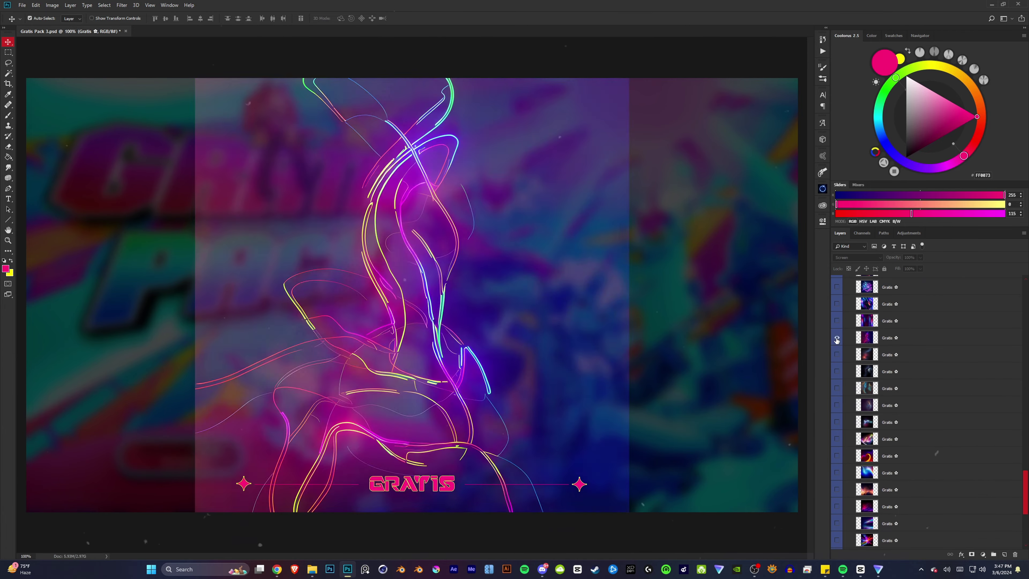
Preview and hide the neon burst overlay, then briefly preview a dark grunge texture.
{"action": "left_click", "coordinate": [835, 422]}
{"action": "scroll", "coordinate": [836, 422], "scroll_direction": "down", "scroll_amount": 2}
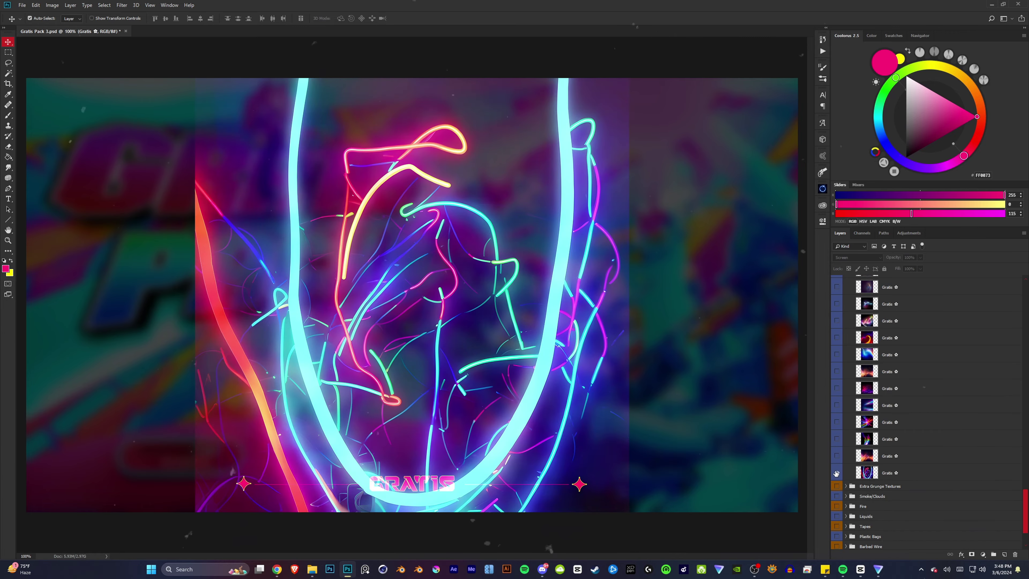
{"action": "left_click", "coordinate": [836, 473]}
{"action": "scroll", "coordinate": [846, 305], "scroll_direction": "up", "scroll_amount": 10}
{"action": "left_click", "coordinate": [836, 379]}
Collapse Extra Grunge Textures and preview several smoke and cloud renders from Smoke/Clouds.
{"action": "scroll", "coordinate": [838, 427], "scroll_direction": "down", "scroll_amount": 2}
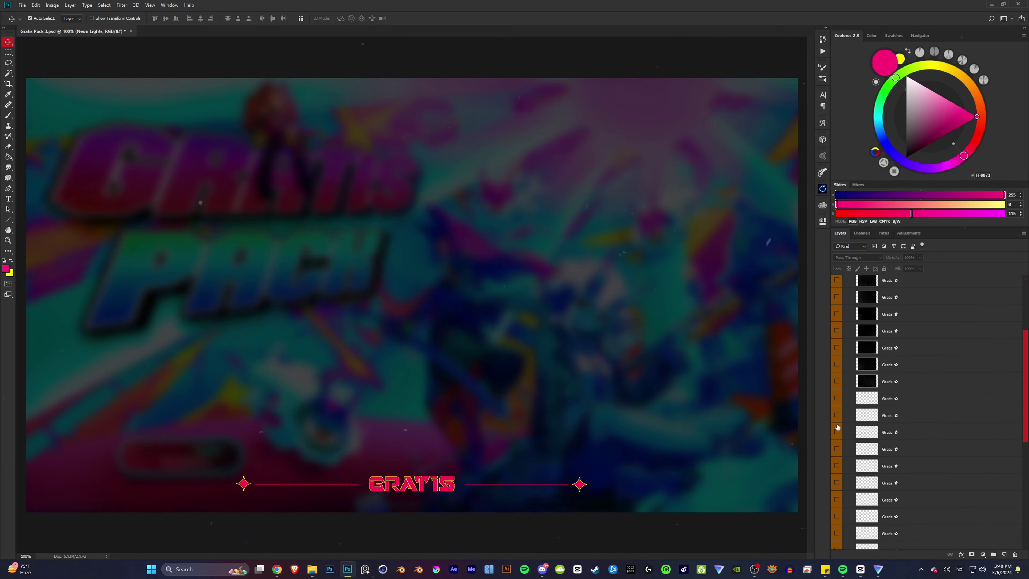
{"action": "scroll", "coordinate": [845, 318], "scroll_direction": "up", "scroll_amount": 10}
{"action": "left_click", "coordinate": [845, 317]}
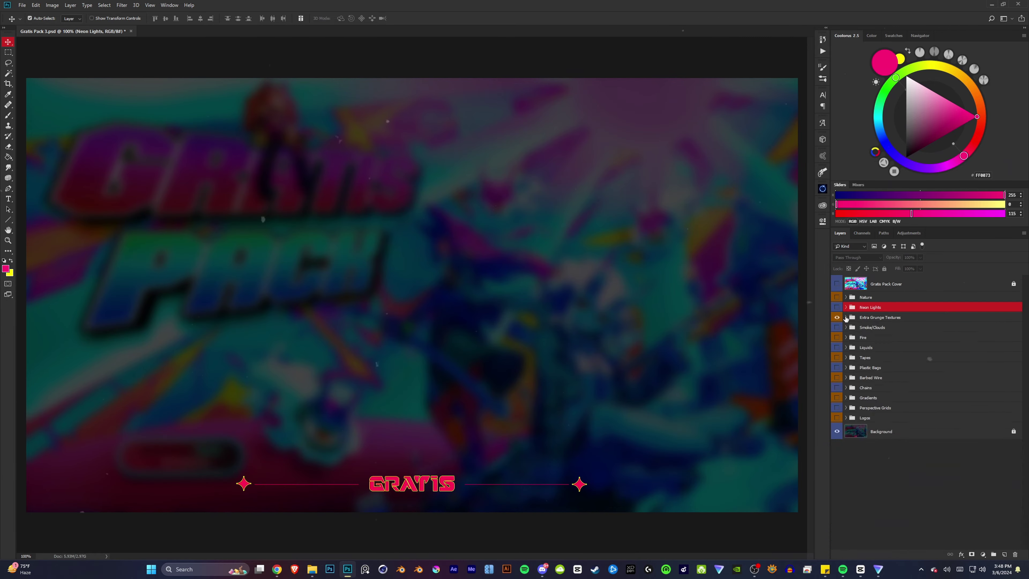
{"action": "left_click", "coordinate": [845, 327]}
{"action": "left_click", "coordinate": [836, 311]}
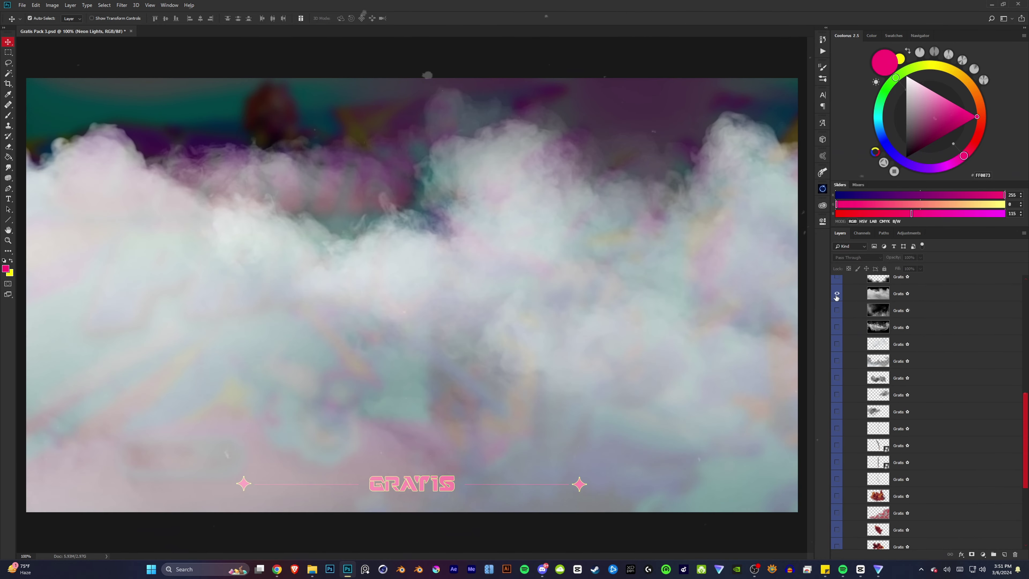
{"action": "left_click", "coordinate": [836, 311]}
{"action": "scroll", "coordinate": [836, 324], "scroll_direction": "down", "scroll_amount": 3}
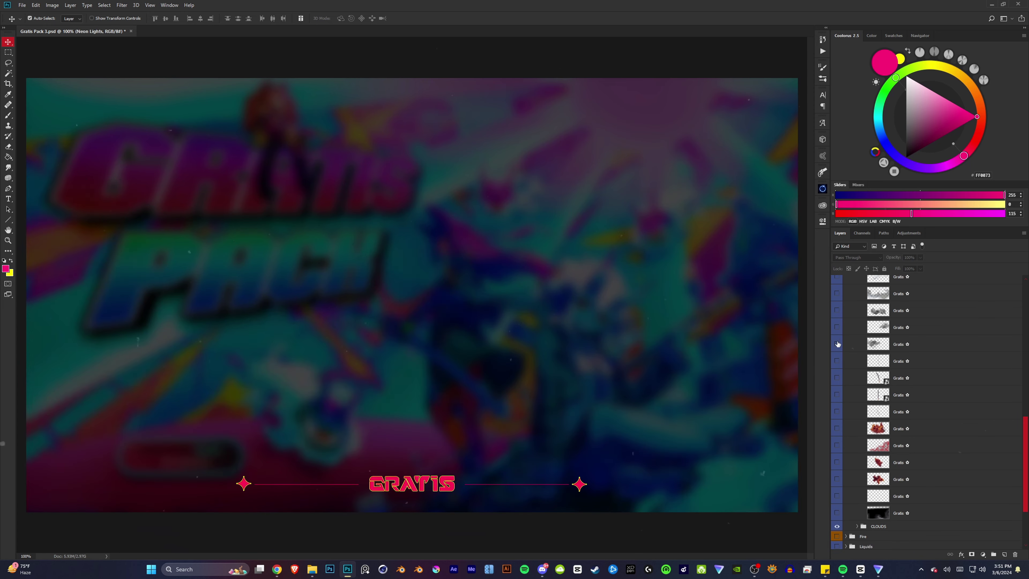
{"action": "left_click", "coordinate": [836, 344]}
{"action": "left_click", "coordinate": [836, 344]}
{"action": "left_click", "coordinate": [836, 378]}
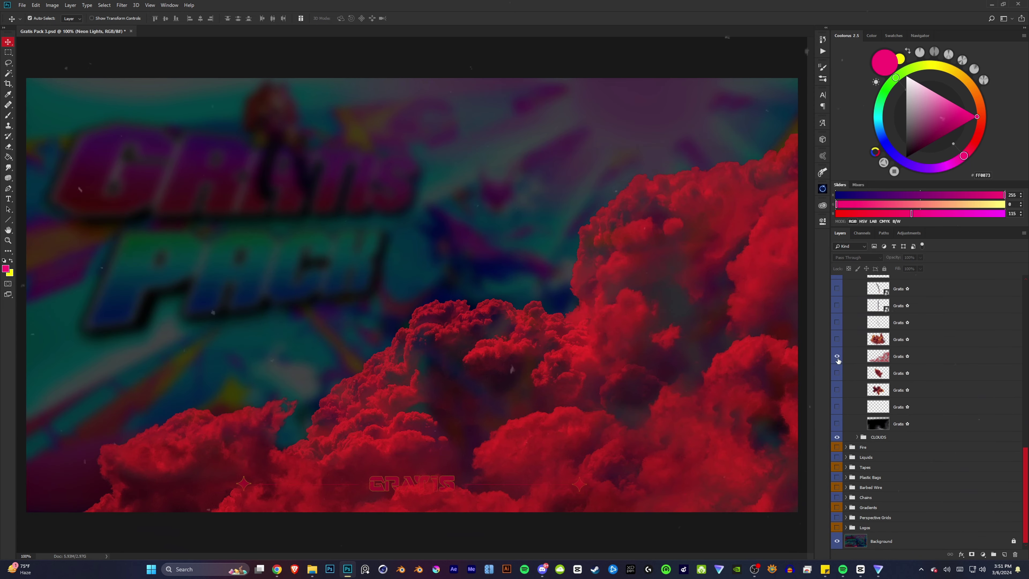
Show the red cloud render from the CLOUDS group, then hide it.
{"action": "left_click", "coordinate": [836, 395]}
{"action": "scroll", "coordinate": [837, 408], "scroll_direction": "down", "scroll_amount": 2}
{"action": "left_click", "coordinate": [856, 436]}
{"action": "scroll", "coordinate": [837, 382], "scroll_direction": "down", "scroll_amount": 5}
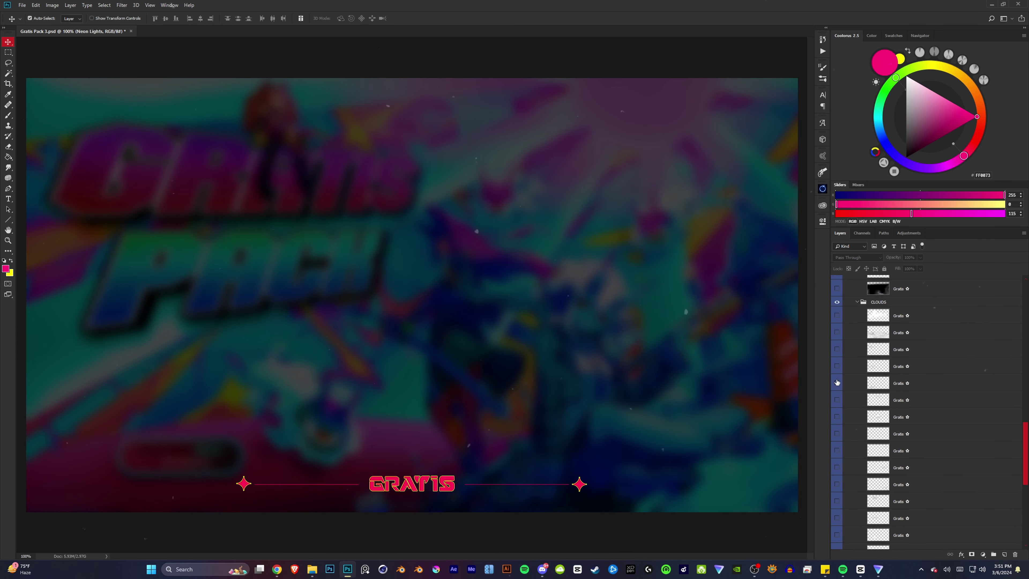
{"action": "left_click", "coordinate": [837, 451]}
{"action": "scroll", "coordinate": [854, 454], "scroll_direction": "up", "scroll_amount": 5}
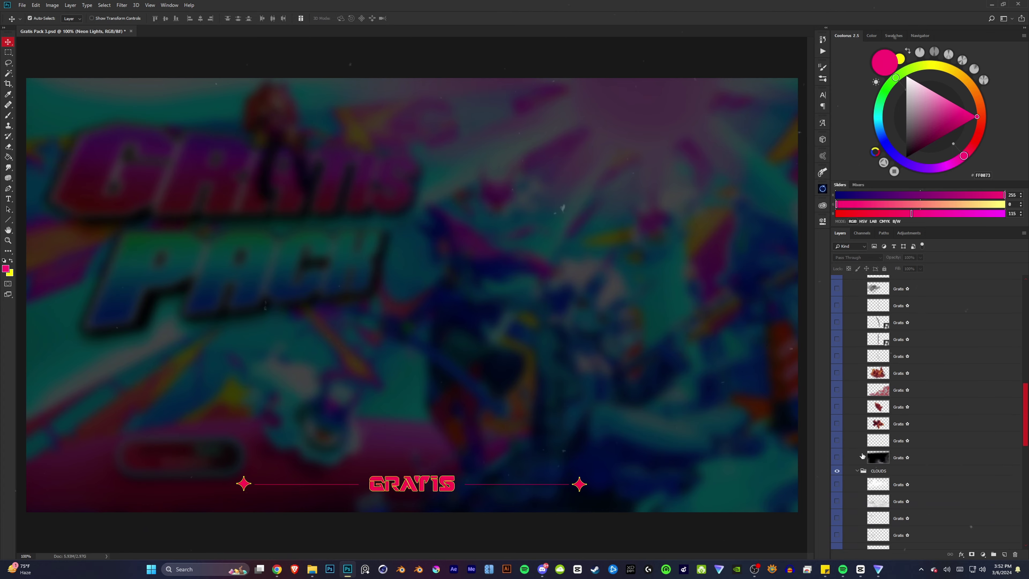
Preview the Fire group's glow layers on the banner, then hide them.
{"action": "left_click", "coordinate": [845, 337]}
{"action": "scroll", "coordinate": [837, 385], "scroll_direction": "down", "scroll_amount": 5}
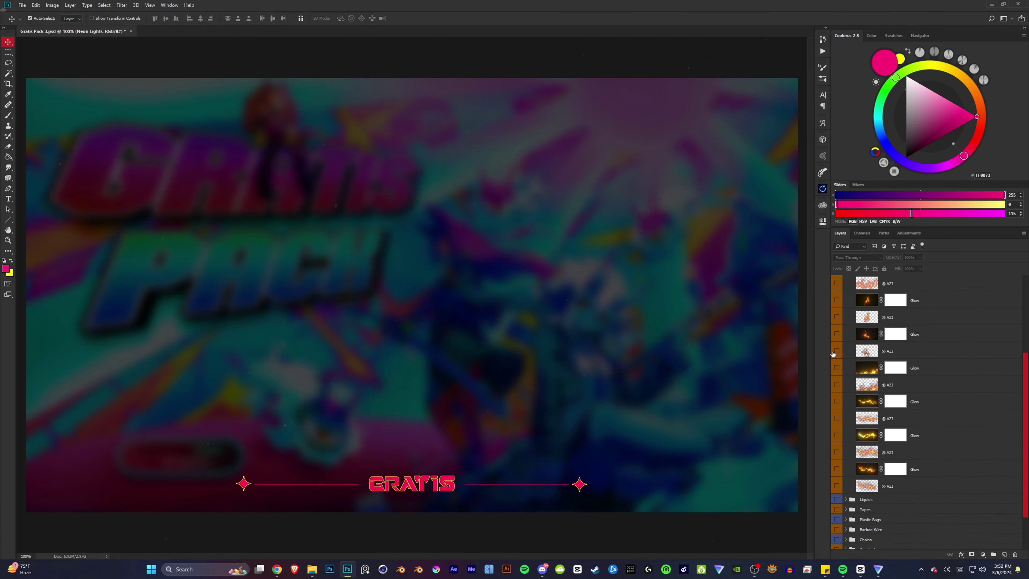
{"action": "left_click", "coordinate": [837, 444]}
{"action": "left_click", "coordinate": [845, 457]}
{"action": "scroll", "coordinate": [837, 385], "scroll_direction": "down", "scroll_amount": 5}
Preview the yellow, white and purple liquid splashes and the green slime sheet.
{"action": "left_click", "coordinate": [837, 377]}
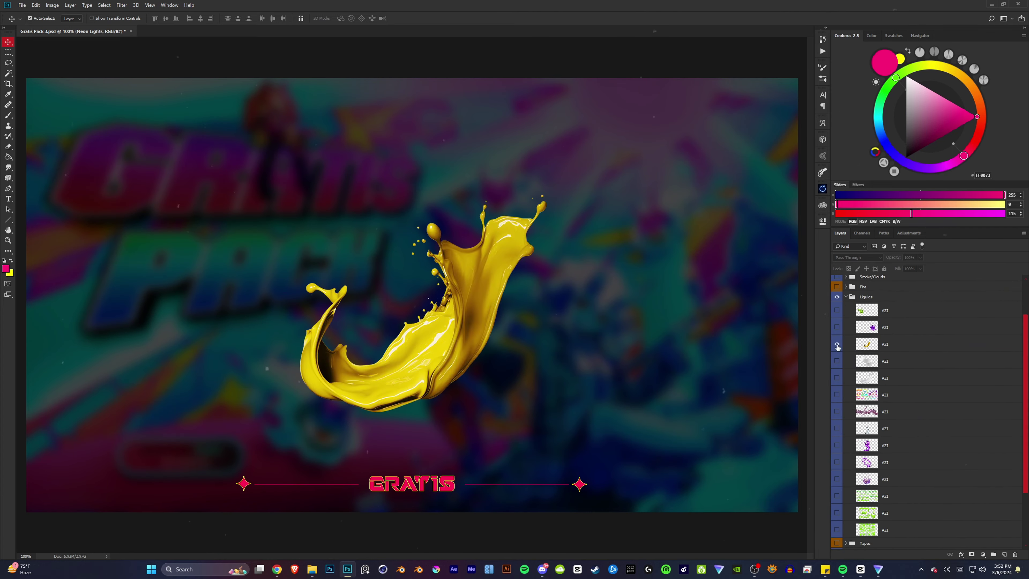
{"action": "left_click", "coordinate": [837, 327]}
{"action": "left_click", "coordinate": [837, 360]}
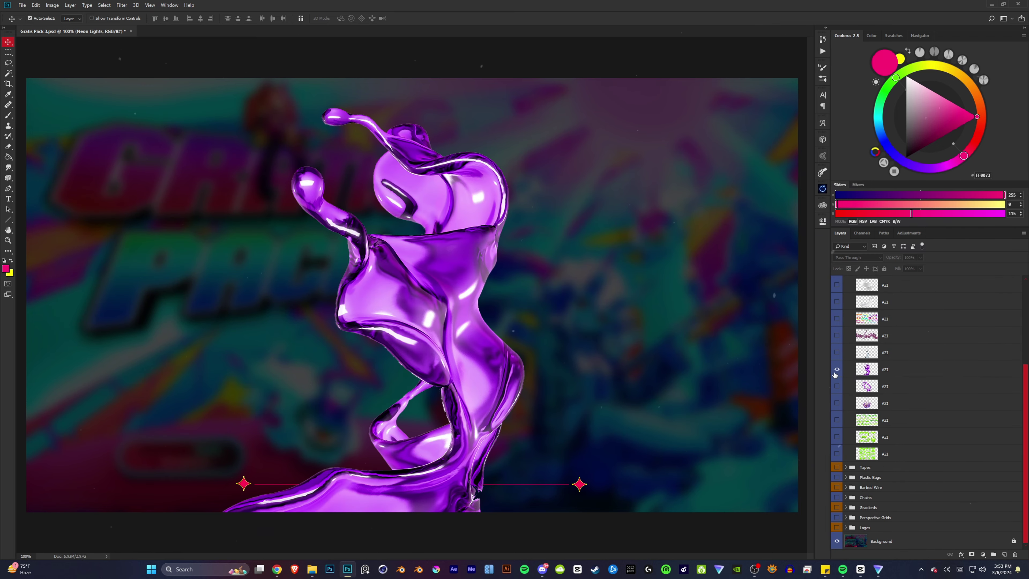
{"action": "left_click", "coordinate": [837, 395]}
{"action": "scroll", "coordinate": [837, 426], "scroll_direction": "down", "scroll_amount": 1}
{"action": "left_click", "coordinate": [837, 438]}
Hide the liquids, recolour a tape fill red, and show the X-shaped tape layer.
{"action": "left_click", "coordinate": [837, 357]}
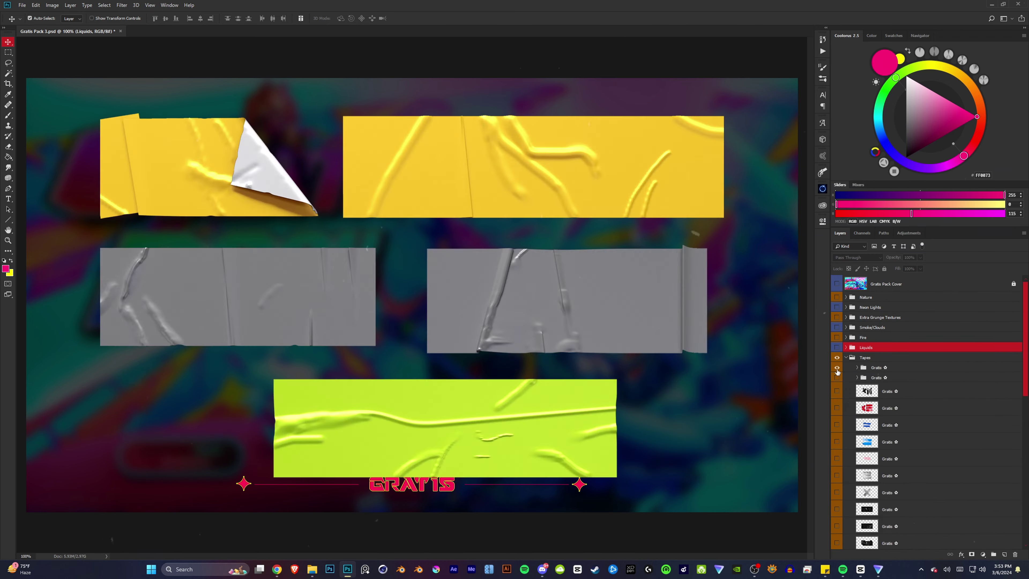
{"action": "left_click", "coordinate": [858, 377]}
{"action": "double_click", "coordinate": [878, 401]}
{"action": "left_click_drag", "start_coordinate": [703, 211], "coordinate": [705, 281]}
{"action": "key", "text": "Return"}
{"action": "key", "text": "v"}
{"action": "left_click", "coordinate": [836, 378]}
{"action": "left_click", "coordinate": [858, 377]}
{"action": "scroll", "coordinate": [891, 364], "scroll_direction": "down", "scroll_amount": 2}
{"action": "left_click", "coordinate": [837, 324]}
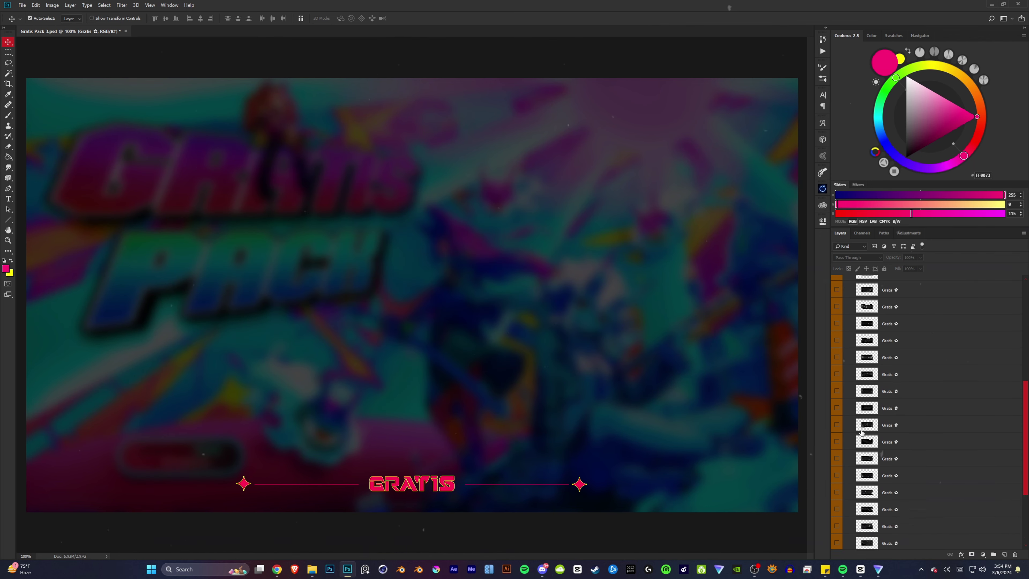
Preview several plastic bag textures and the punched plastic sleeve, then hide it.
{"action": "left_click", "coordinate": [836, 364]}
{"action": "scroll", "coordinate": [837, 364], "scroll_direction": "down", "scroll_amount": 3}
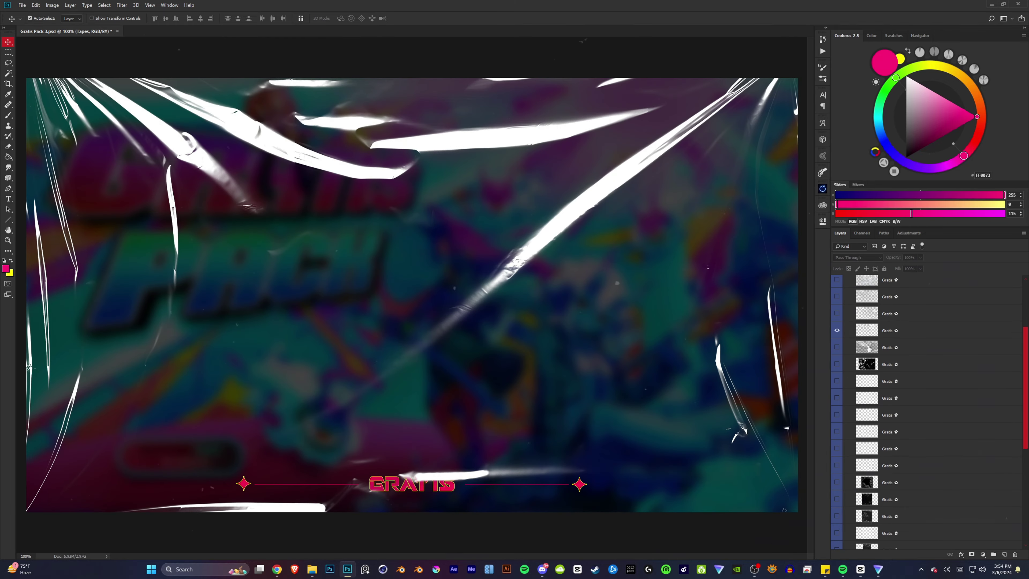
{"action": "left_click", "coordinate": [837, 297]}
{"action": "left_click", "coordinate": [837, 330]}
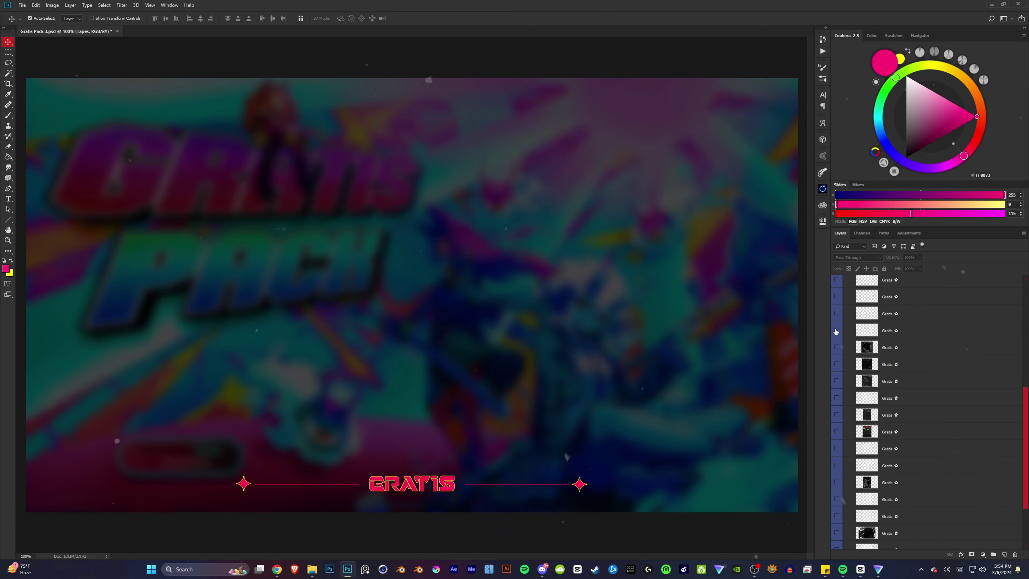
{"action": "scroll", "coordinate": [839, 389], "scroll_direction": "down", "scroll_amount": 3}
{"action": "left_click", "coordinate": [837, 389]}
{"action": "scroll", "coordinate": [838, 413], "scroll_direction": "down", "scroll_amount": 3}
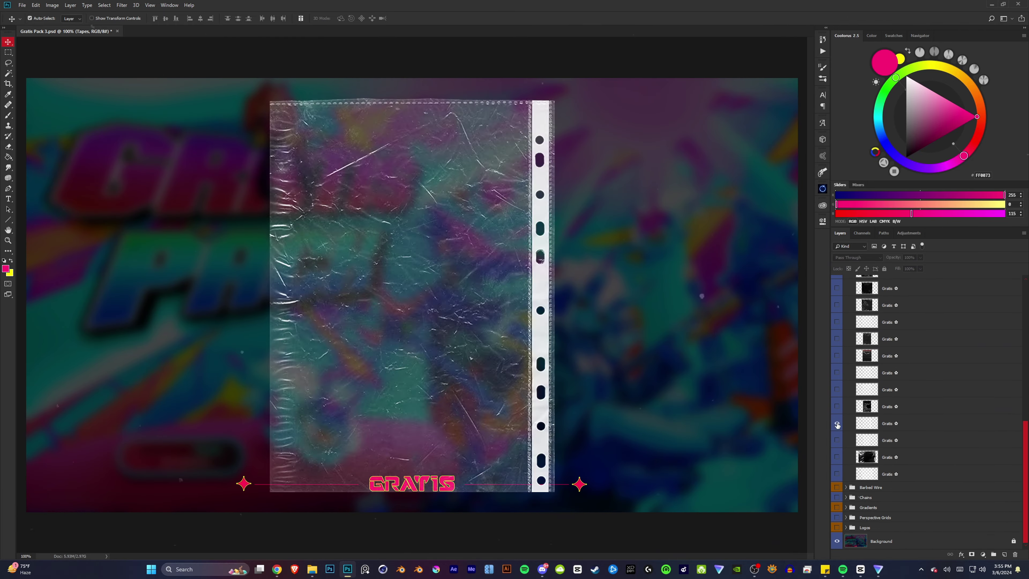
{"action": "left_click", "coordinate": [837, 442]}
{"action": "left_click", "coordinate": [845, 486]}
Preview the barbed wire shapes: circular, S-shaped, wavy and straight horizontal.
{"action": "left_click", "coordinate": [837, 299]}
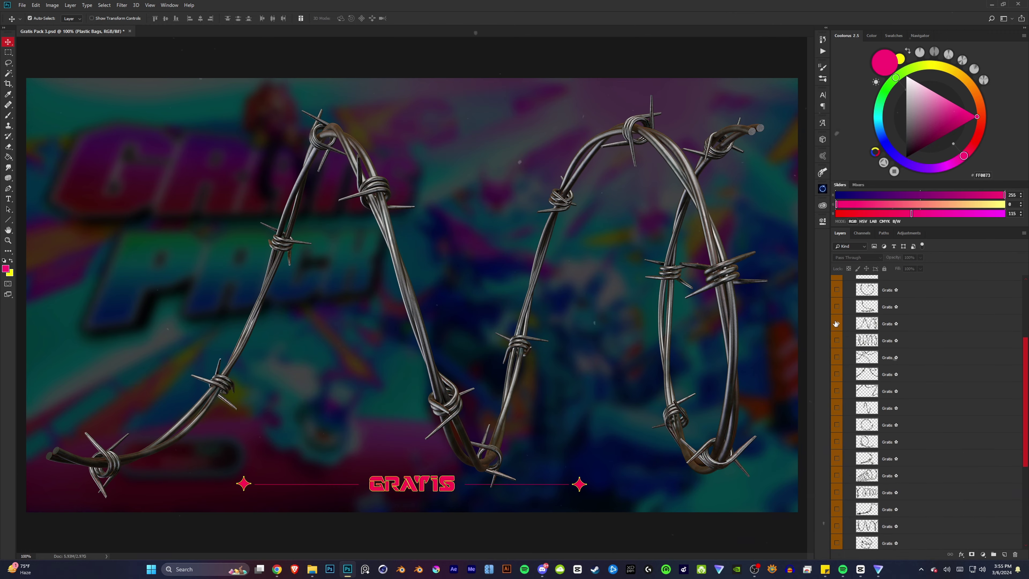
{"action": "left_click", "coordinate": [837, 323]}
{"action": "scroll", "coordinate": [837, 324], "scroll_direction": "down", "scroll_amount": 1}
{"action": "left_click", "coordinate": [837, 323]}
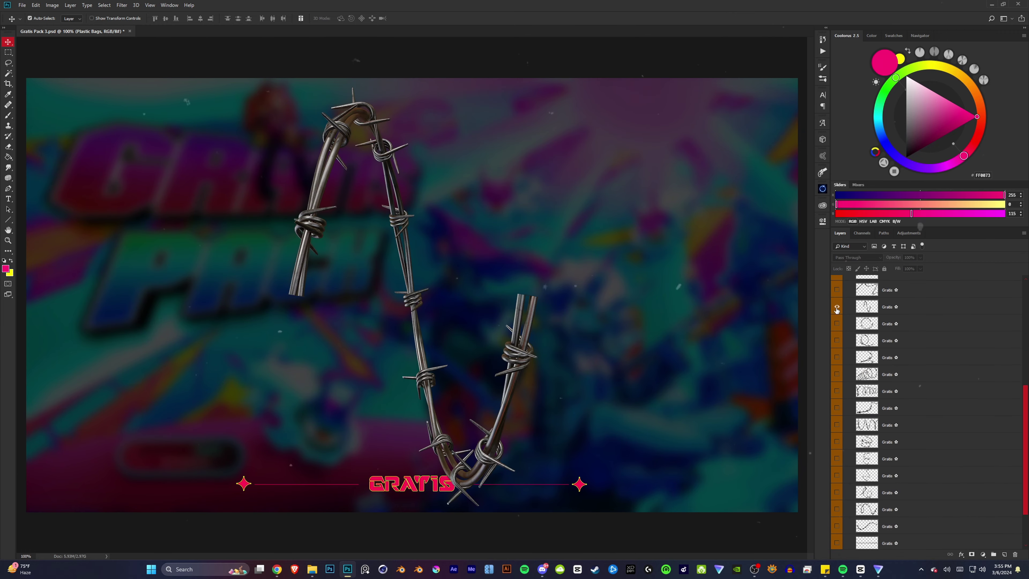
{"action": "scroll", "coordinate": [837, 323], "scroll_direction": "down", "scroll_amount": 1}
{"action": "left_click", "coordinate": [836, 324]}
{"action": "left_click", "coordinate": [836, 357]}
{"action": "left_click", "coordinate": [837, 391]}
{"action": "scroll", "coordinate": [837, 406], "scroll_direction": "down", "scroll_amount": 1}
{"action": "left_click", "coordinate": [837, 417]}
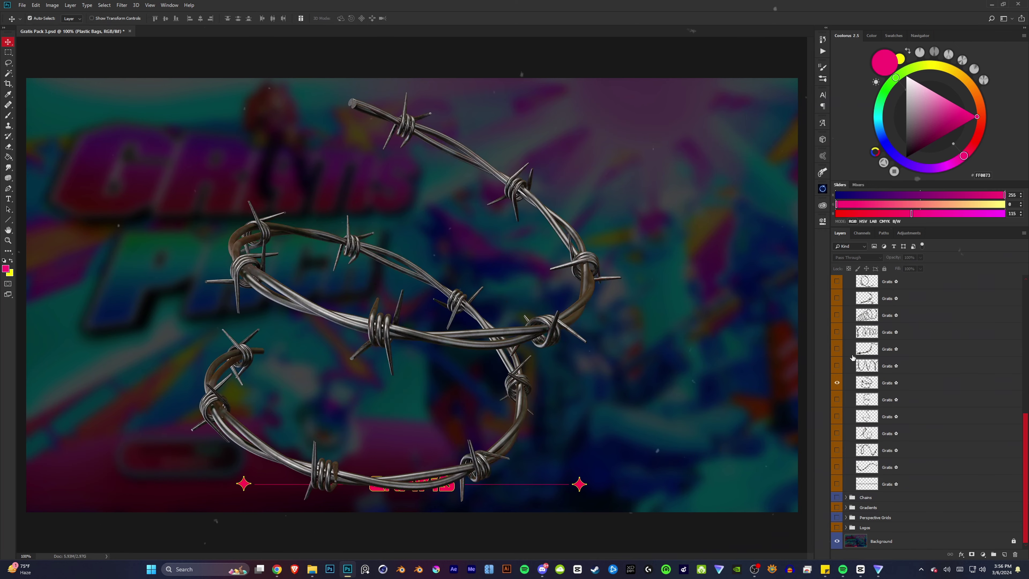
{"action": "left_click", "coordinate": [836, 450]}
{"action": "left_click", "coordinate": [837, 484]}
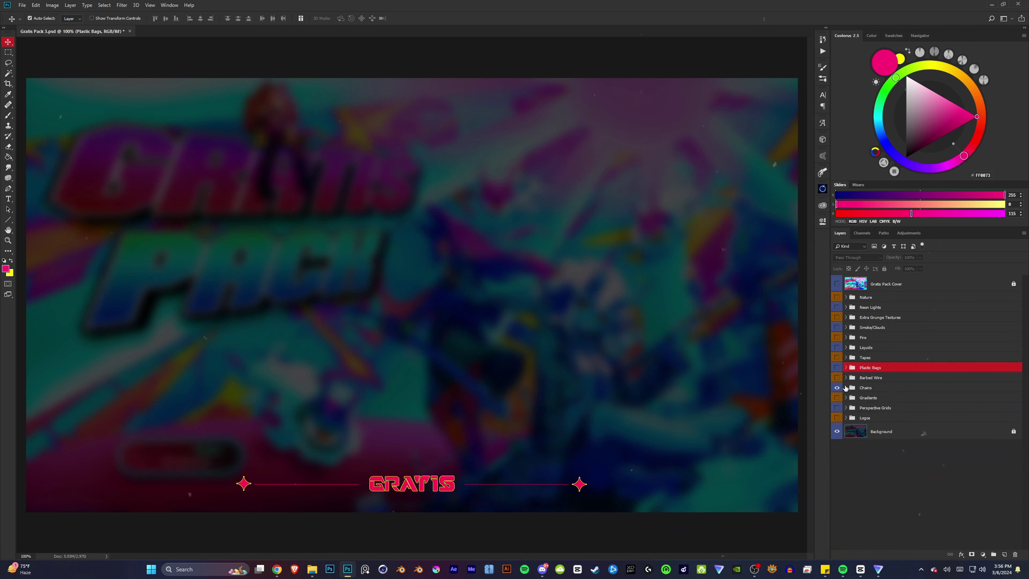
Preview chain overlays, including crossing chains and the square frame, then hide Chains.
{"action": "left_click", "coordinate": [846, 387]}
{"action": "left_click", "coordinate": [837, 320]}
{"action": "left_click", "coordinate": [837, 320]}
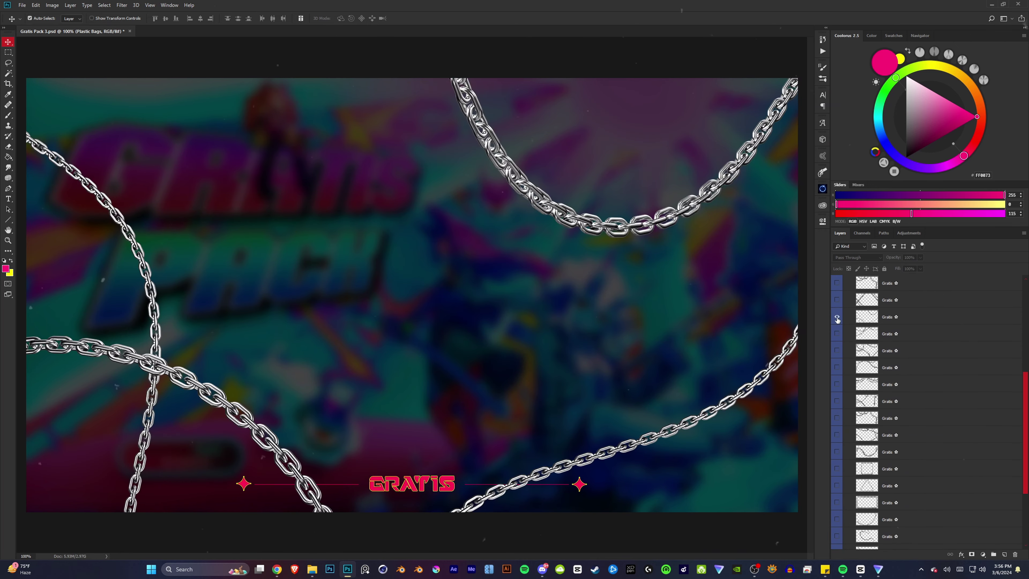
{"action": "left_click", "coordinate": [837, 333]}
{"action": "left_click", "coordinate": [836, 367]}
{"action": "scroll", "coordinate": [836, 360], "scroll_direction": "down", "scroll_amount": 2}
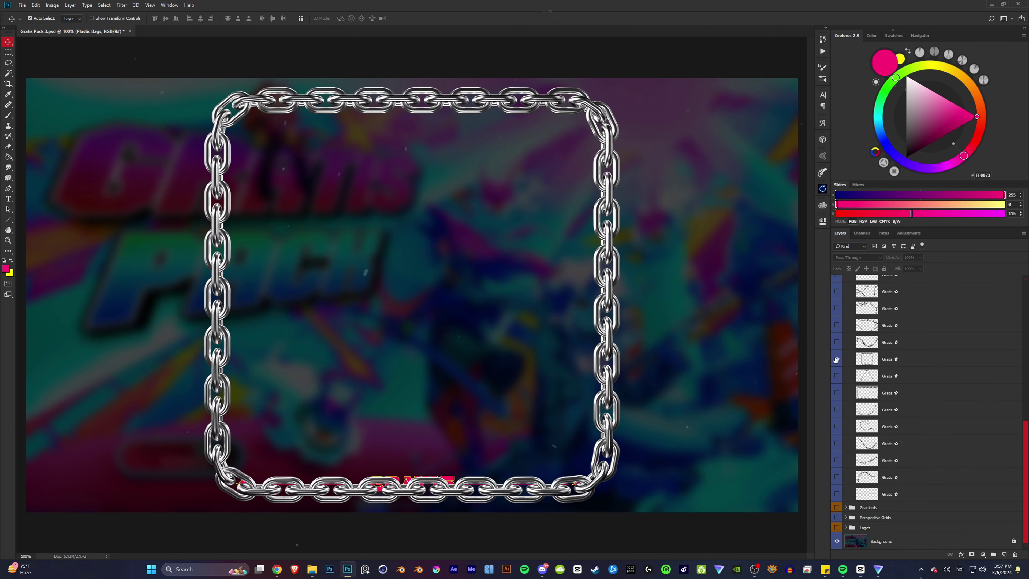
{"action": "left_click", "coordinate": [836, 360]}
{"action": "left_click", "coordinate": [836, 393]}
{"action": "scroll", "coordinate": [836, 392], "scroll_direction": "up", "scroll_amount": 5}
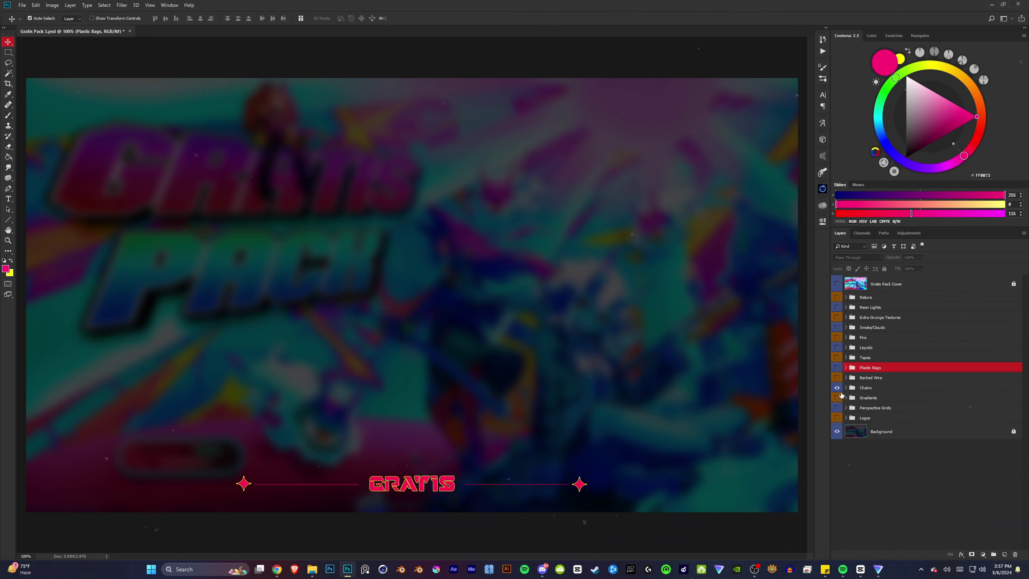
{"action": "left_click", "coordinate": [836, 387]}
Briefly show the Gradients group and two perspective grid overlays, then hide them.
{"action": "left_click", "coordinate": [837, 397]}
{"action": "left_click", "coordinate": [845, 398]}
{"action": "left_click", "coordinate": [836, 441]}
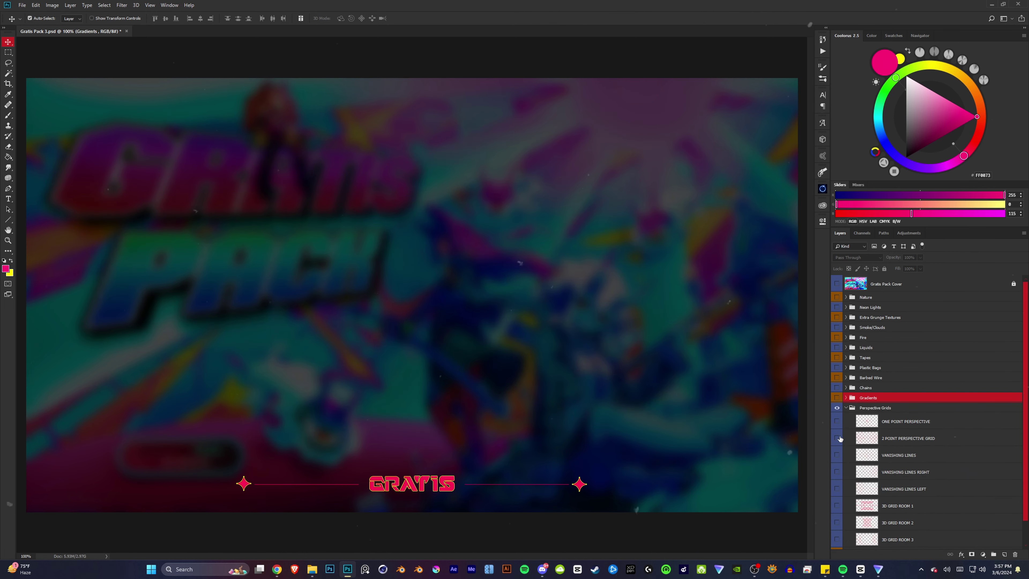
{"action": "left_click", "coordinate": [837, 472]}
{"action": "left_click", "coordinate": [837, 505]}
{"action": "left_click", "coordinate": [837, 408]}
{"action": "left_click", "coordinate": [845, 407]}
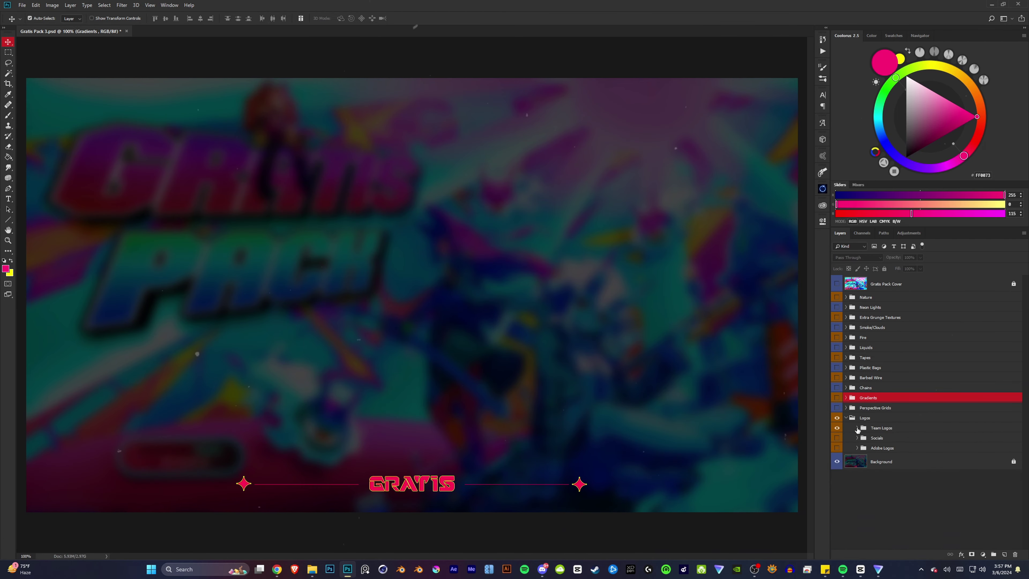
Cycle through Team 1–3 logos and social icons, leaving the Adobe app icons visible.
{"action": "left_click", "coordinate": [837, 437]}
{"action": "left_click", "coordinate": [868, 438]}
{"action": "left_click", "coordinate": [836, 438]}
{"action": "left_click", "coordinate": [837, 447]}
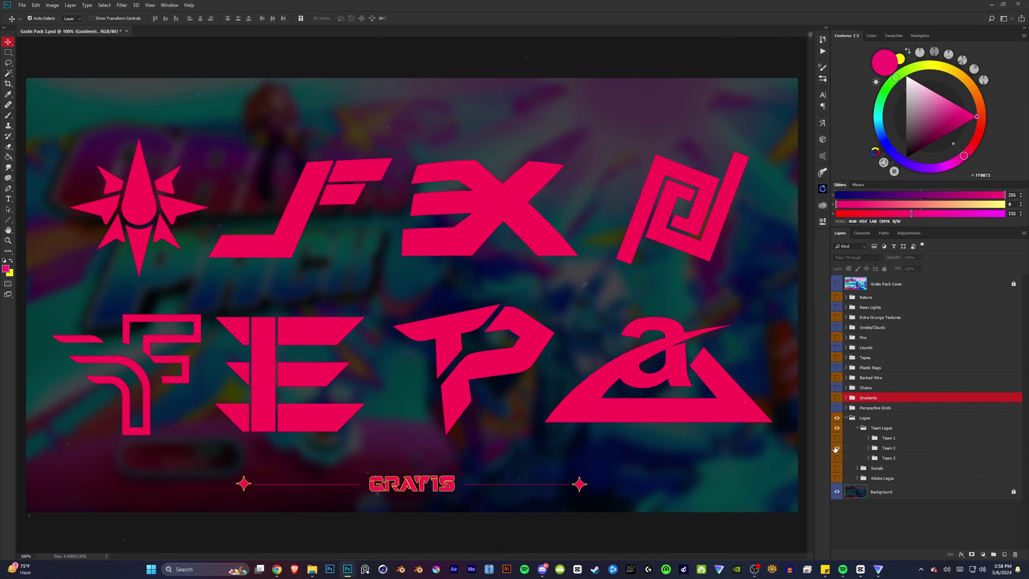
{"action": "left_click", "coordinate": [837, 427]}
{"action": "left_click", "coordinate": [857, 428]}
{"action": "left_click", "coordinate": [837, 438]}
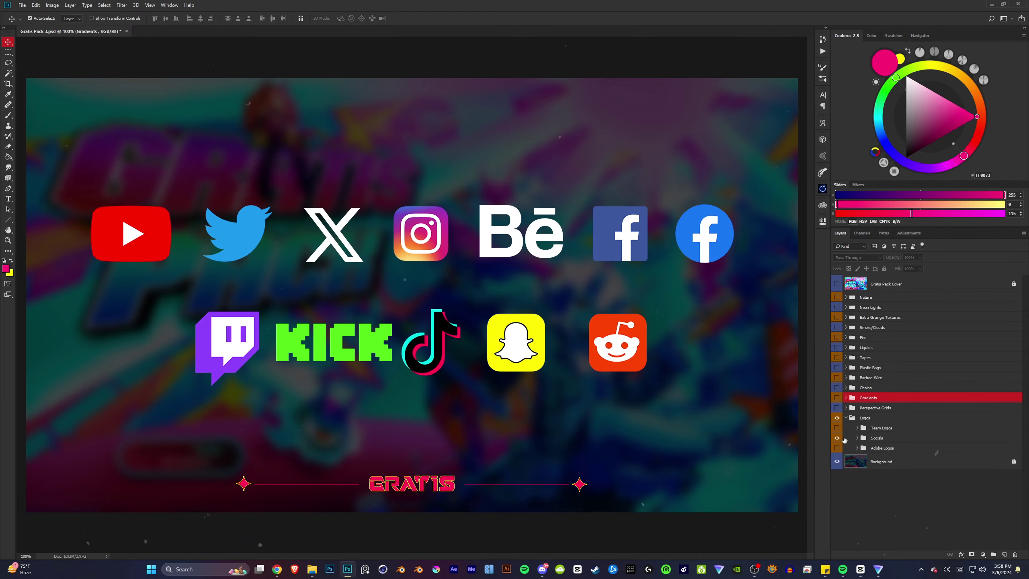
{"action": "left_click", "coordinate": [837, 438]}
{"action": "left_click", "coordinate": [837, 447]}
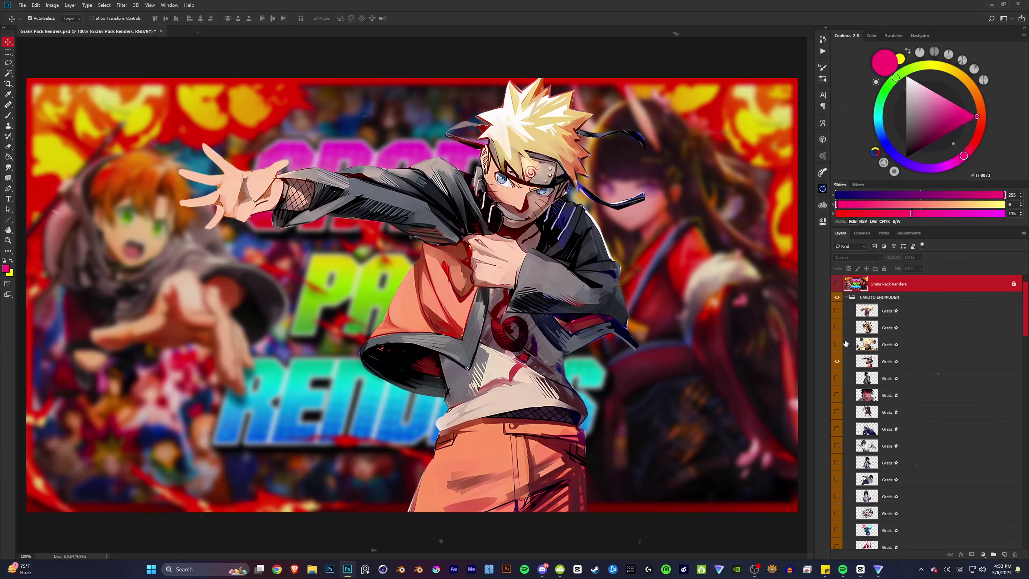
Toggle the Naruto renders: Sakura, Sasuke, Pain, Naruto, Jiraiya, Gaara and Itachi.
{"action": "left_click", "coordinate": [836, 379]}
{"action": "scroll", "coordinate": [837, 381], "scroll_direction": "down", "scroll_amount": 3}
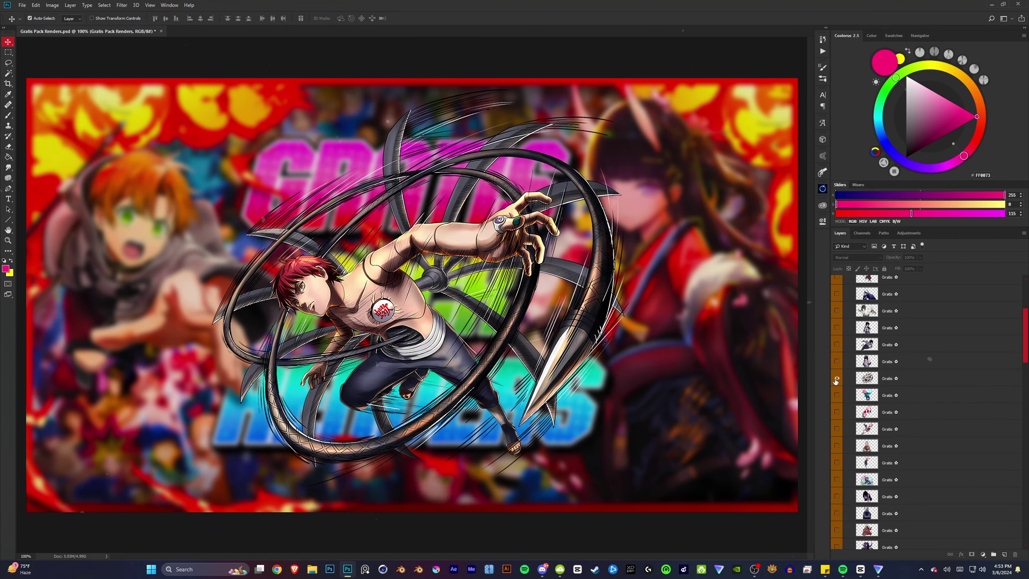
{"action": "left_click", "coordinate": [837, 294]}
{"action": "left_click", "coordinate": [836, 310]}
{"action": "scroll", "coordinate": [837, 320], "scroll_direction": "down", "scroll_amount": 3}
{"action": "left_click", "coordinate": [837, 327]}
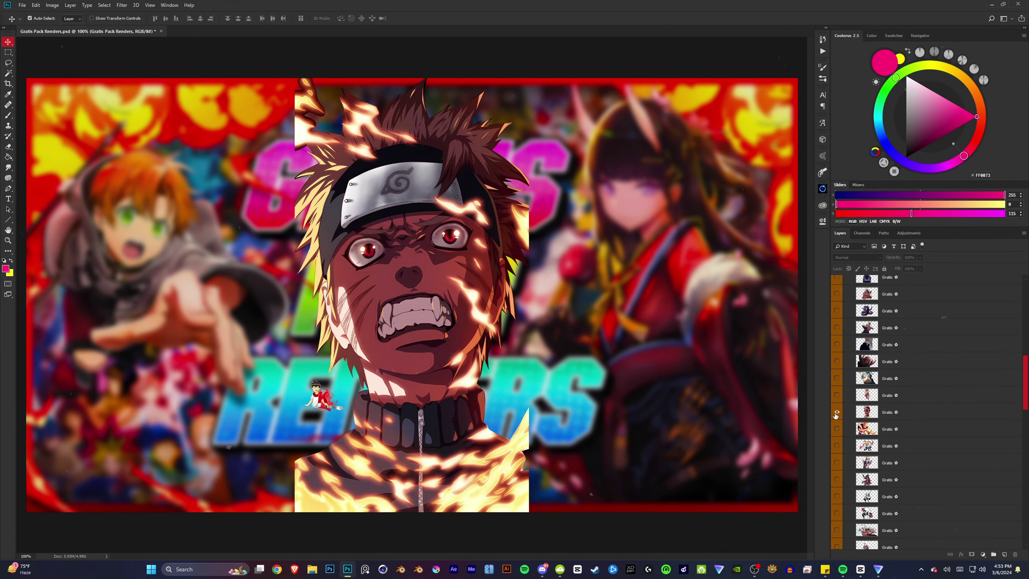
{"action": "left_click", "coordinate": [837, 412]}
{"action": "left_click", "coordinate": [837, 429]}
{"action": "left_click", "coordinate": [836, 445]}
{"action": "scroll", "coordinate": [838, 385], "scroll_direction": "down", "scroll_amount": 3}
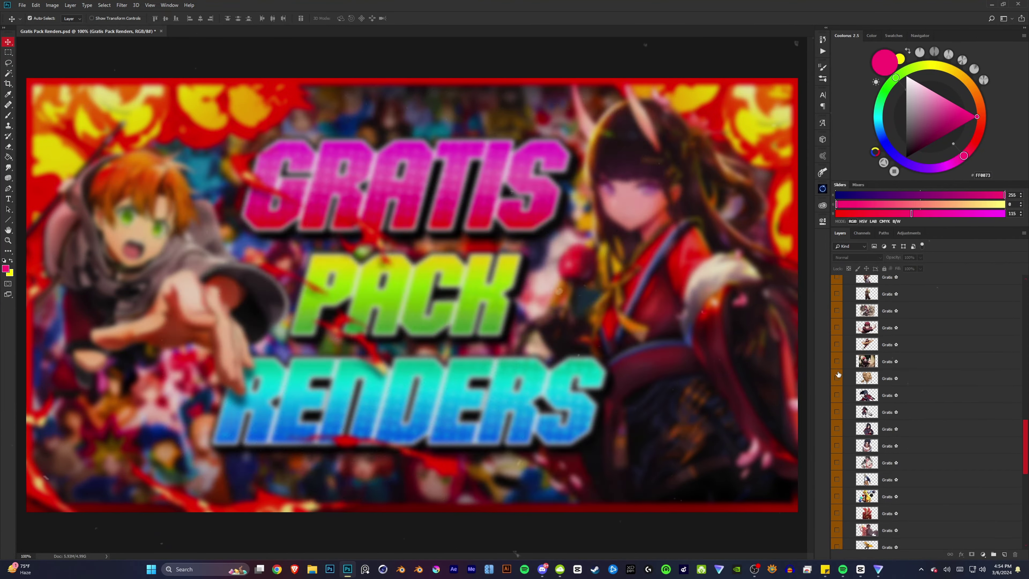
{"action": "left_click", "coordinate": [836, 396]}
{"action": "left_click", "coordinate": [837, 378]}
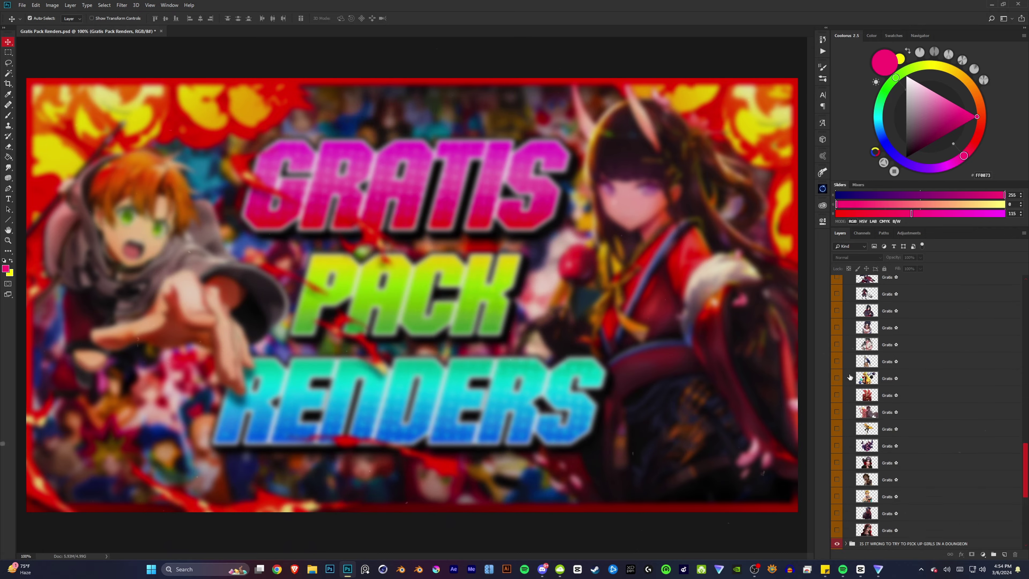
Show the Bell renders, ending with Bell and Hestia.
{"action": "left_click", "coordinate": [837, 388]}
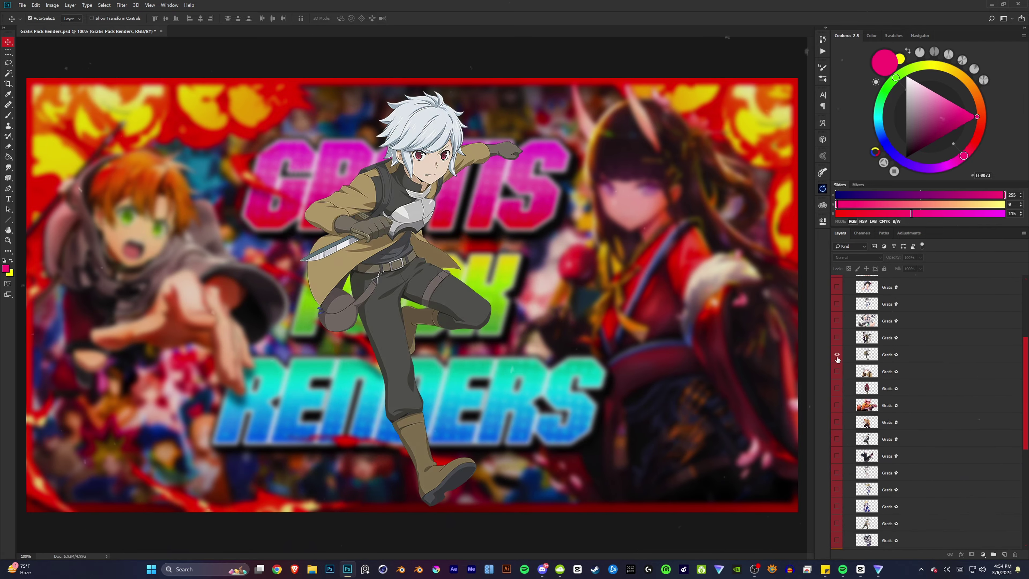
{"action": "scroll", "coordinate": [837, 406], "scroll_direction": "down", "scroll_amount": 5}
{"action": "left_click", "coordinate": [836, 439]}
{"action": "left_click", "coordinate": [836, 456]}
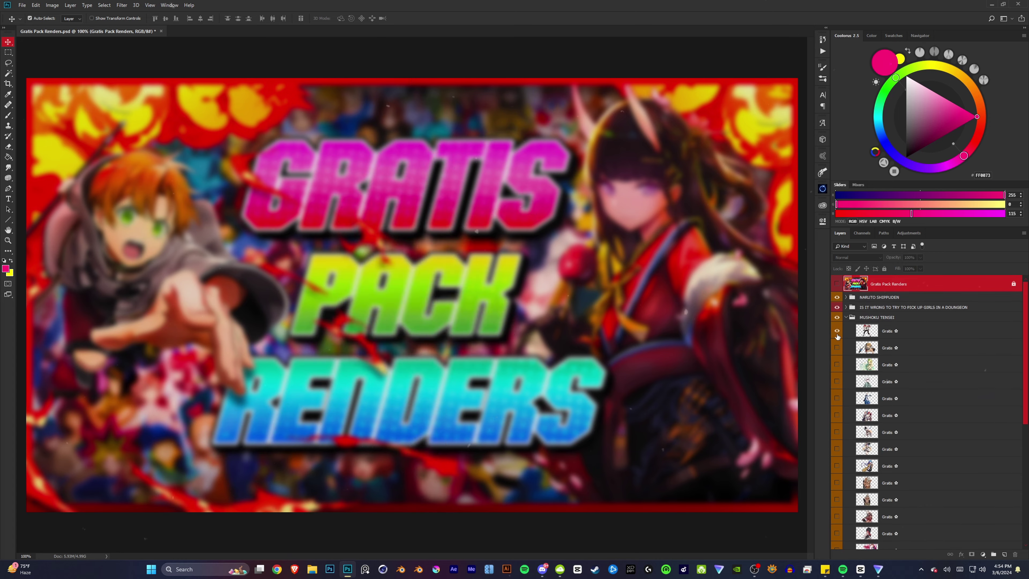
Preview the Mushoku Tensei renders (Sylphiette, Rudeus and Eris, Roxy), then collapse the group.
{"action": "left_click", "coordinate": [837, 330]}
{"action": "left_click", "coordinate": [837, 364]}
{"action": "left_click", "coordinate": [837, 415]}
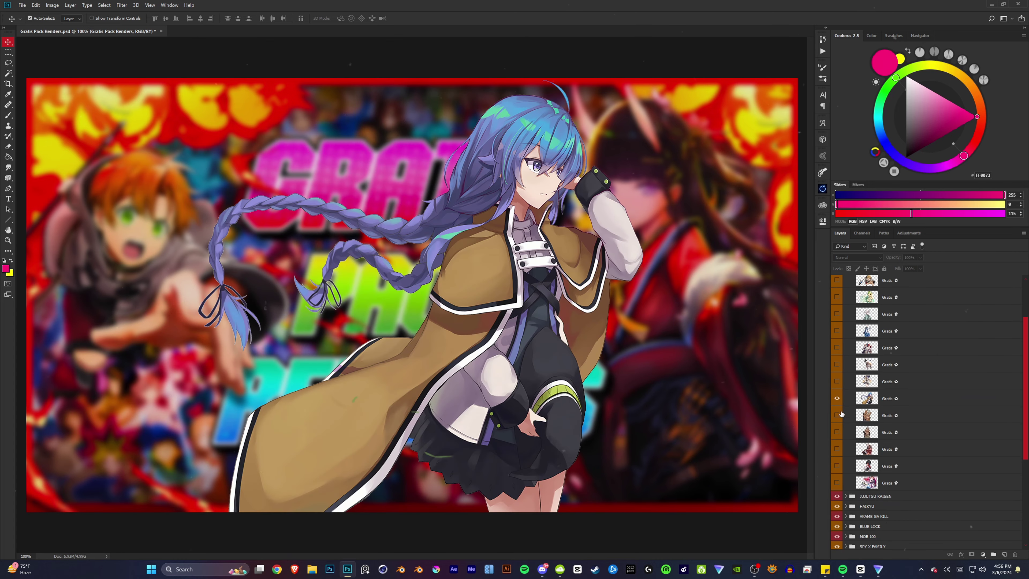
{"action": "left_click", "coordinate": [836, 397]}
{"action": "scroll", "coordinate": [837, 400], "scroll_direction": "down", "scroll_amount": 1}
{"action": "left_click", "coordinate": [837, 432]}
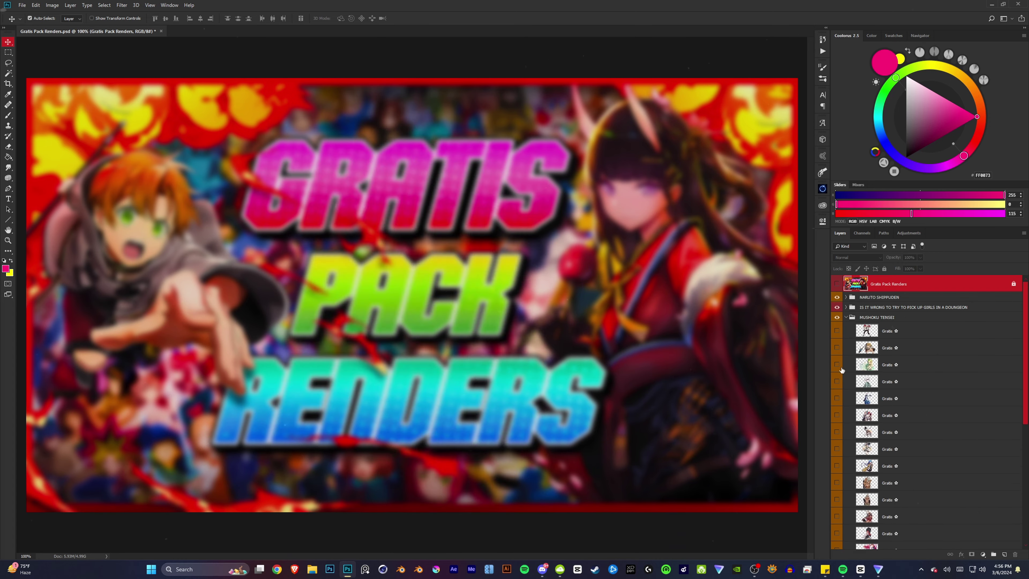
Preview the Jujutsu Kaisen renders (Toji, Nobara) and the Haikyu Hinata face render.
{"action": "left_click", "coordinate": [837, 375]}
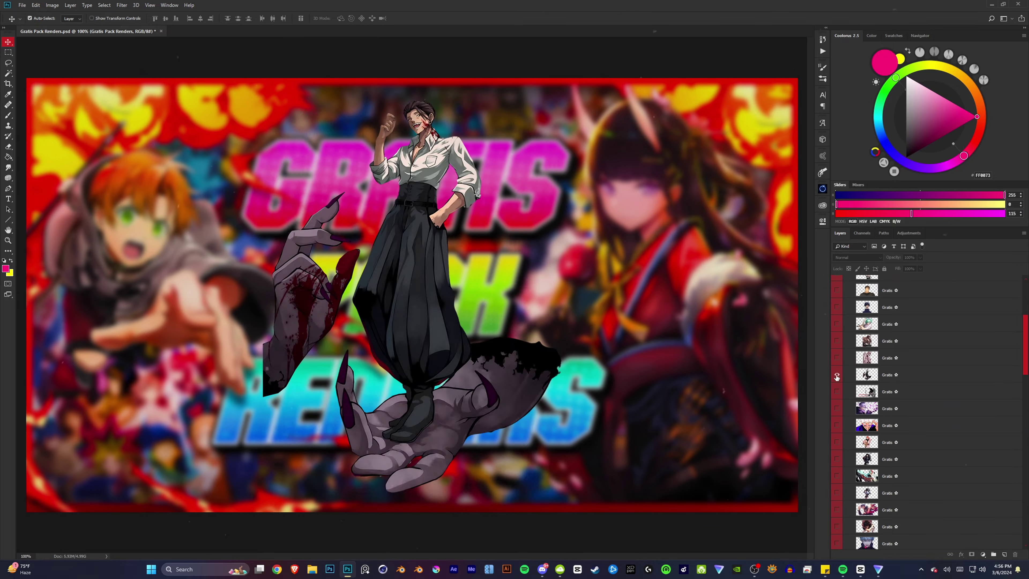
{"action": "left_click", "coordinate": [837, 375]}
{"action": "scroll", "coordinate": [837, 365], "scroll_direction": "down", "scroll_amount": 1}
{"action": "left_click", "coordinate": [837, 358]}
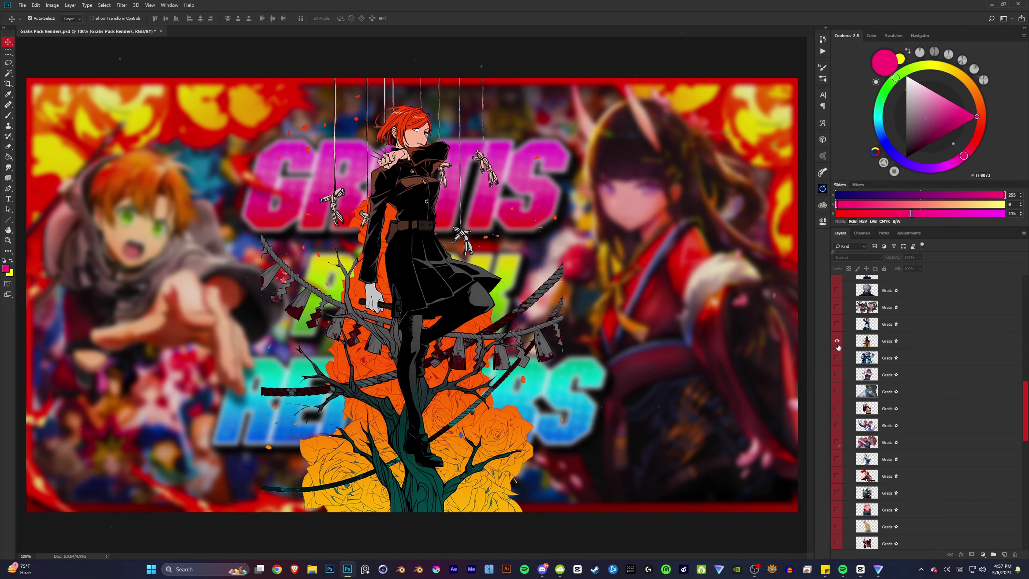
{"action": "scroll", "coordinate": [835, 424], "scroll_direction": "down", "scroll_amount": 4}
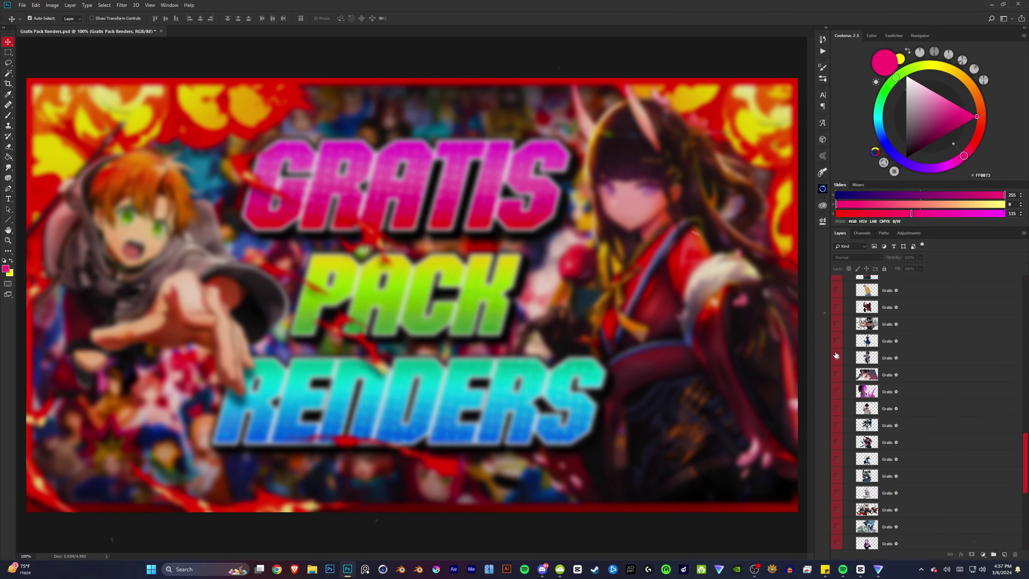
{"action": "left_click", "coordinate": [836, 356]}
{"action": "left_click", "coordinate": [836, 372]}
{"action": "scroll", "coordinate": [849, 389], "scroll_direction": "up", "scroll_amount": 4}
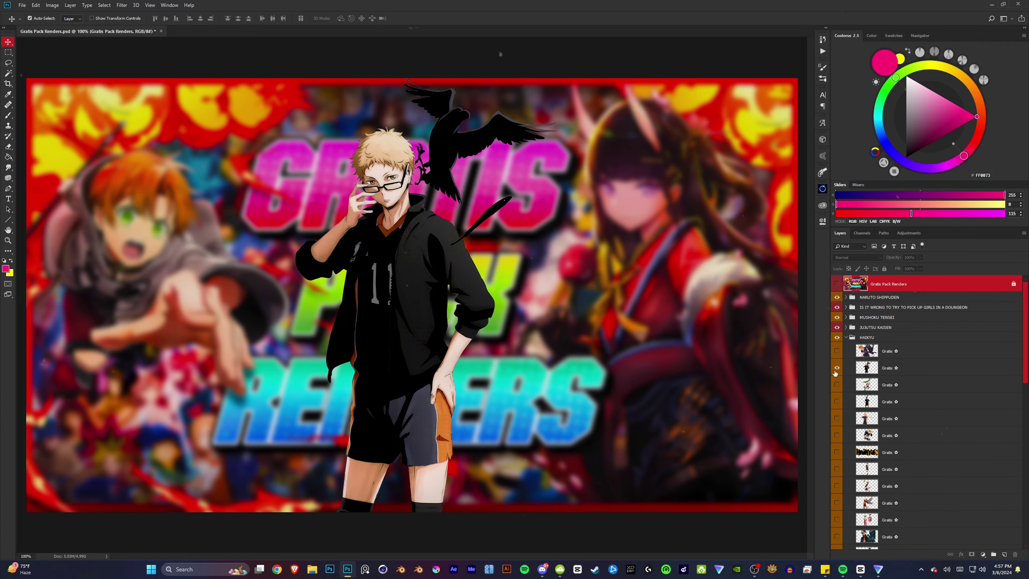
{"action": "left_click", "coordinate": [837, 317]}
{"action": "scroll", "coordinate": [836, 365], "scroll_direction": "down", "scroll_amount": 3}
{"action": "left_click", "coordinate": [836, 384]}
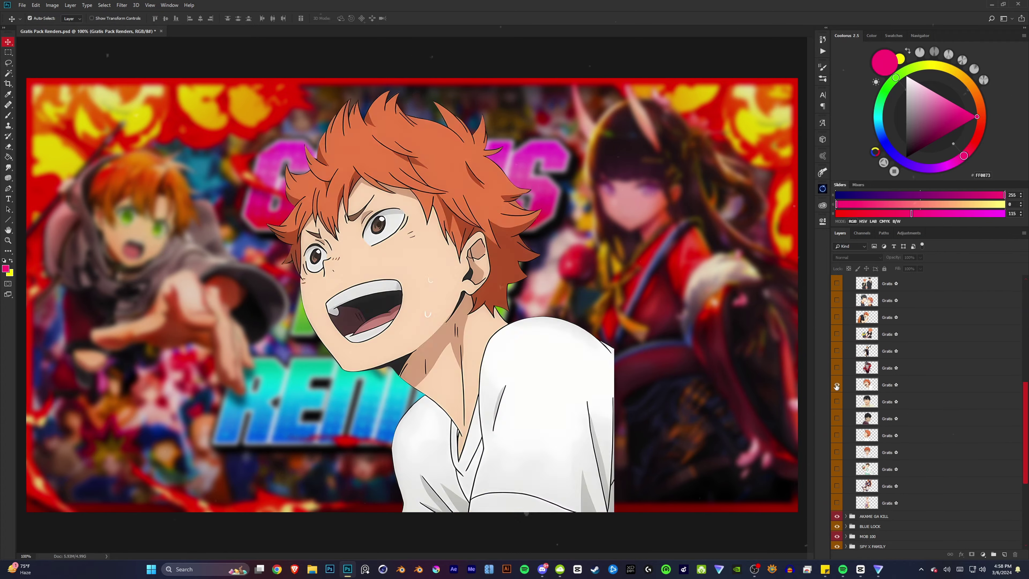
Expand AKAME GA KILL, preview Akame, Esdeath, Mine and Leone renders, then collapse it.
{"action": "left_click", "coordinate": [845, 348]}
{"action": "left_click", "coordinate": [837, 293]}
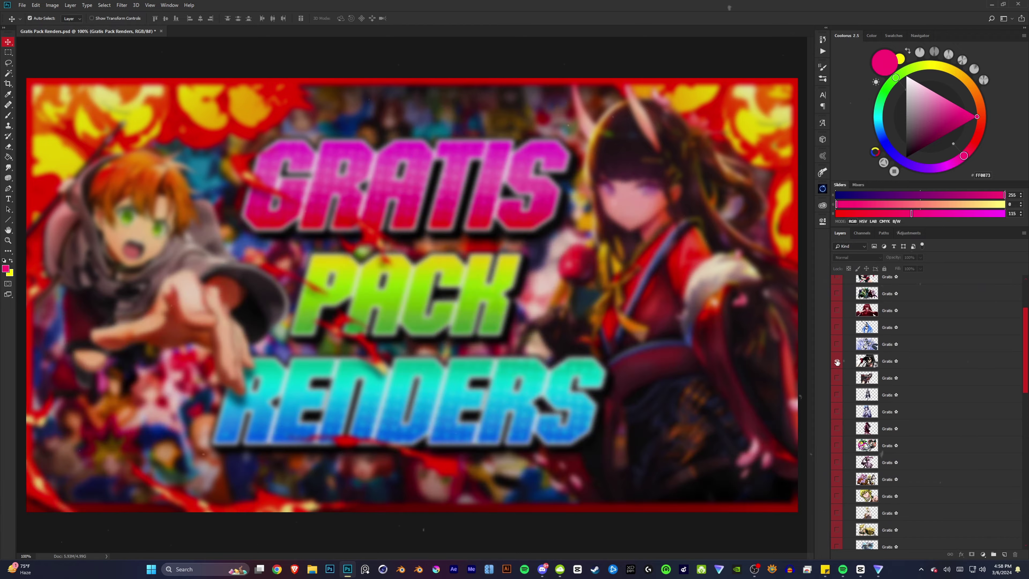
{"action": "left_click", "coordinate": [836, 293]}
{"action": "left_click", "coordinate": [836, 344]}
{"action": "left_click", "coordinate": [837, 310]}
{"action": "left_click", "coordinate": [837, 327]}
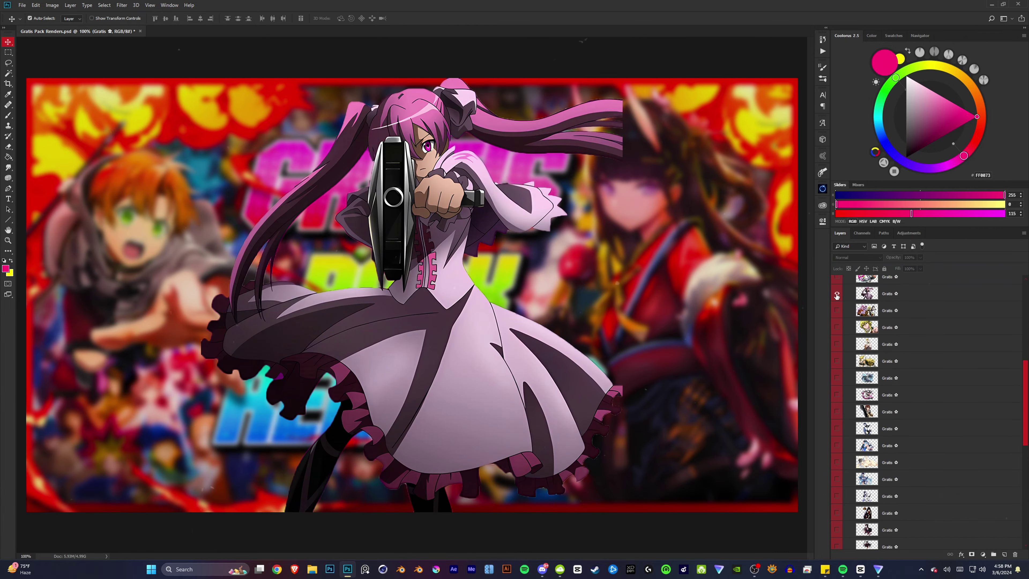
{"action": "left_click", "coordinate": [837, 361]}
{"action": "scroll", "coordinate": [837, 345], "scroll_direction": "down", "scroll_amount": 3}
{"action": "left_click", "coordinate": [837, 327]}
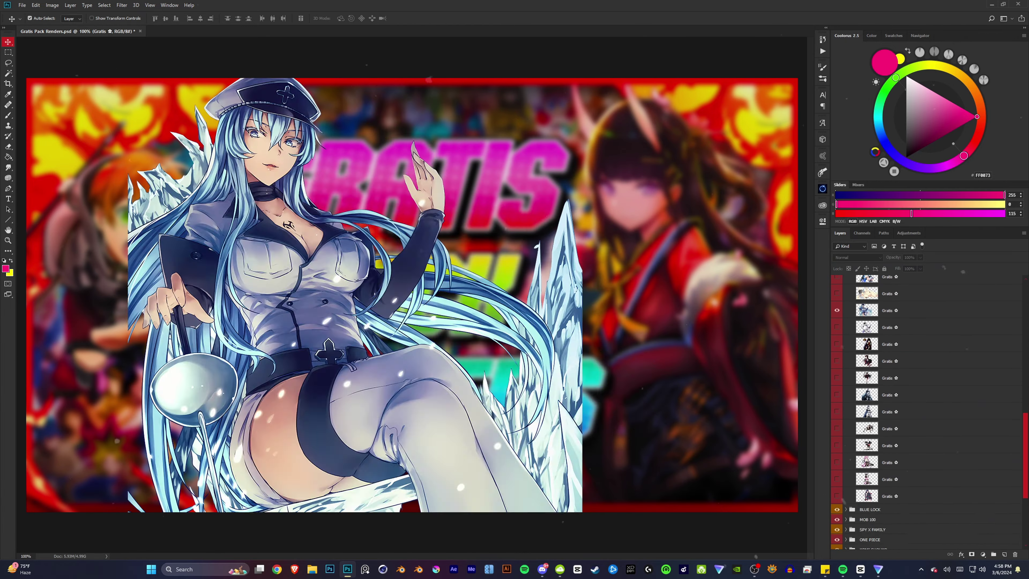
{"action": "scroll", "coordinate": [837, 365], "scroll_direction": "up", "scroll_amount": 5}
{"action": "left_click", "coordinate": [845, 347]}
Preview Blue Lock, Spy x Family, and One Piece renders: Luffy, Sanji, Nami.
{"action": "left_click", "coordinate": [845, 357]}
{"action": "left_click", "coordinate": [837, 388]}
{"action": "left_click", "coordinate": [845, 367]}
{"action": "left_click", "coordinate": [845, 377]}
{"action": "left_click", "coordinate": [837, 385]}
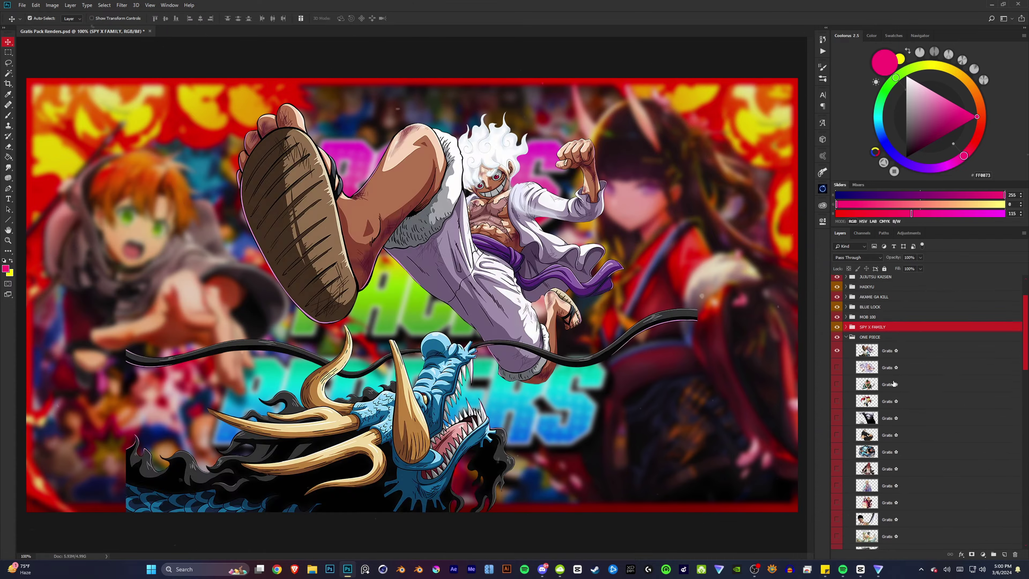
{"action": "left_click", "coordinate": [837, 334]}
{"action": "scroll", "coordinate": [837, 352], "scroll_direction": "down", "scroll_amount": 3}
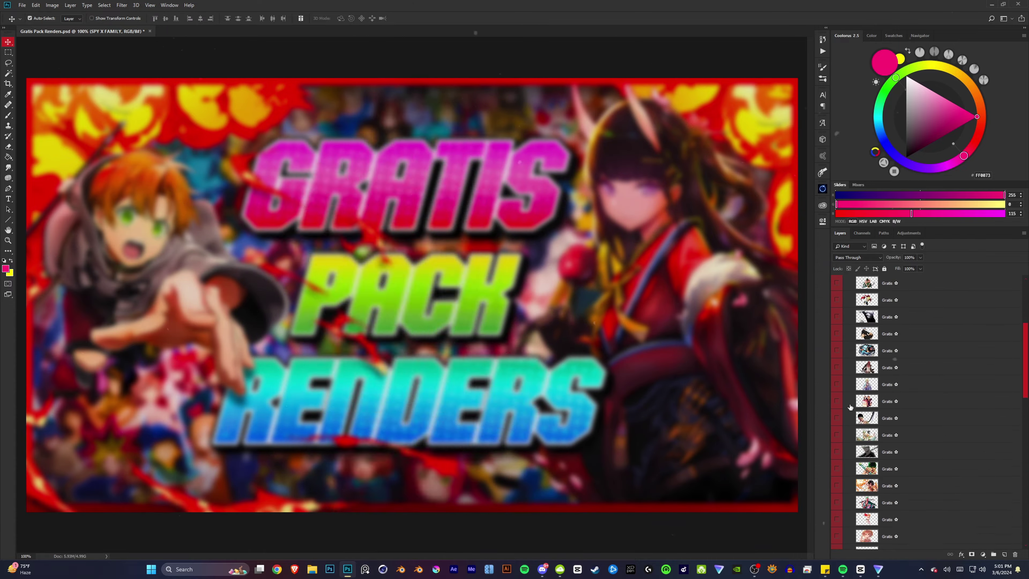
Expand MY HERO ACADEMIA and BERSERK OF GLUTTONY, and show the Demon Slayer render.
{"action": "left_click", "coordinate": [846, 418]}
{"action": "scroll", "coordinate": [846, 385], "scroll_direction": "up", "scroll_amount": 3}
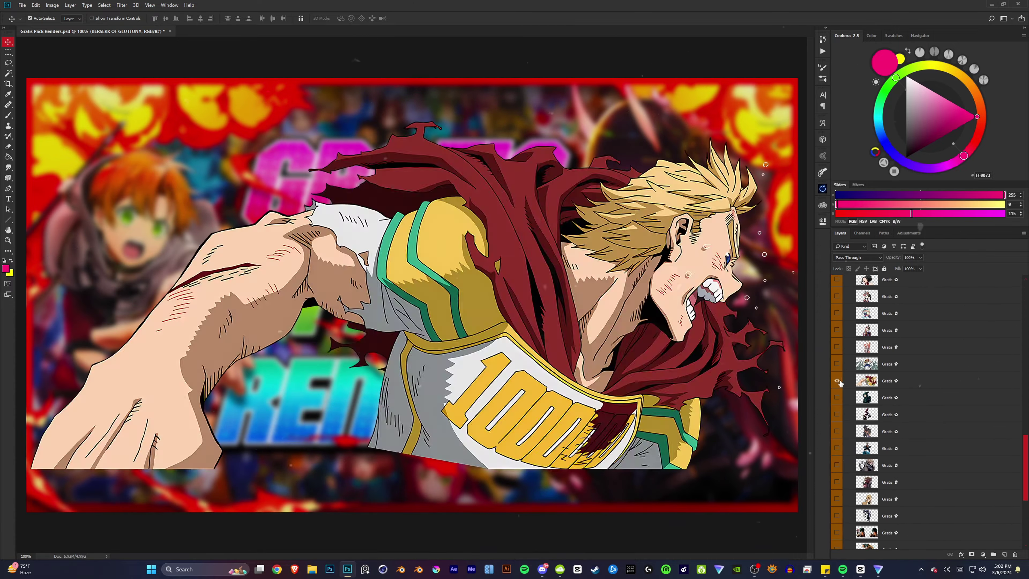
{"action": "left_click", "coordinate": [845, 349]}
{"action": "scroll", "coordinate": [837, 385], "scroll_direction": "down", "scroll_amount": 5}
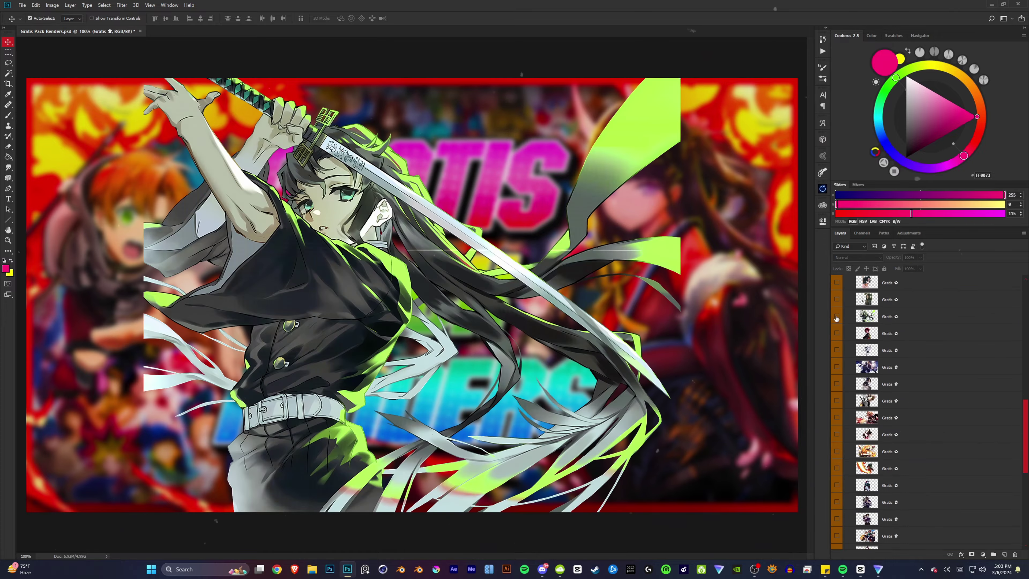
{"action": "left_click", "coordinate": [836, 402]}
{"action": "scroll", "coordinate": [836, 385], "scroll_direction": "up", "scroll_amount": 5}
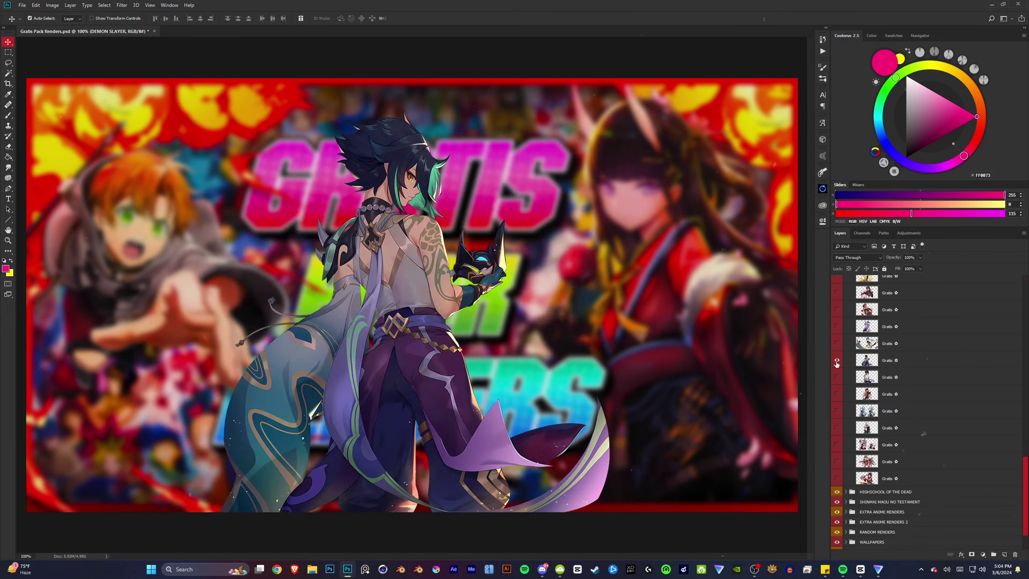
{"action": "scroll", "coordinate": [837, 385], "scroll_direction": "down", "scroll_amount": 5}
{"action": "left_click", "coordinate": [837, 405]}
{"action": "key", "text": "e"}
{"action": "scroll", "coordinate": [834, 425], "scroll_direction": "down", "scroll_amount": 3}
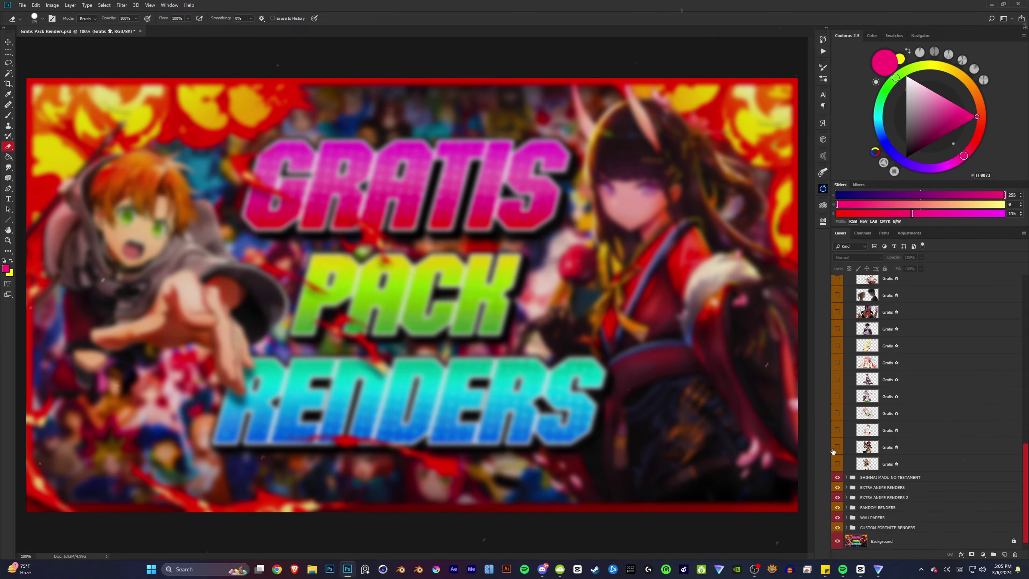
Cycle through the glasses-girl, silver-haired, blonde bunny girl and violin girl renders.
{"action": "left_click", "coordinate": [837, 329]}
{"action": "scroll", "coordinate": [837, 385], "scroll_direction": "down", "scroll_amount": 1}
{"action": "left_click", "coordinate": [836, 441]}
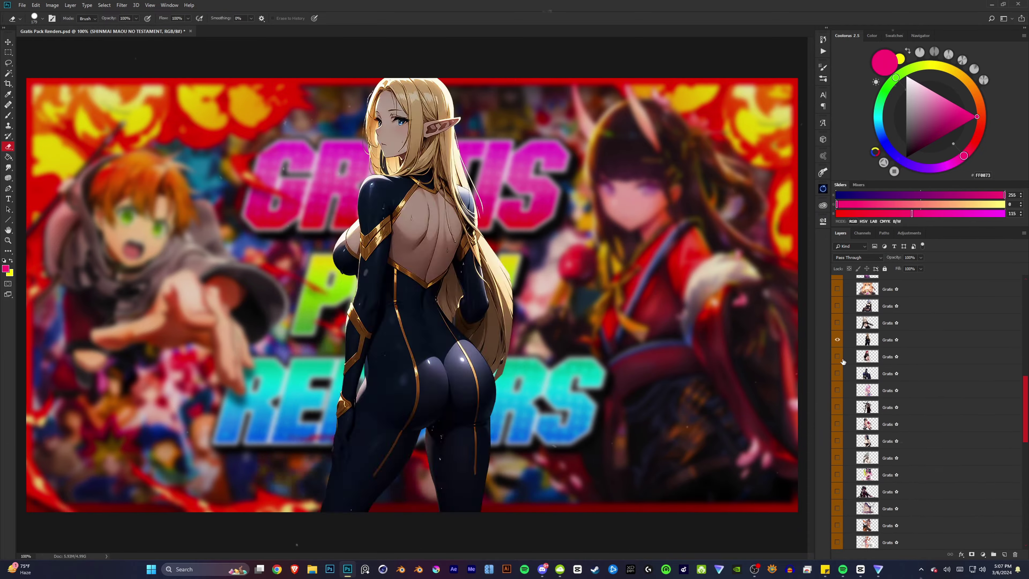
{"action": "left_click", "coordinate": [837, 344]}
{"action": "scroll", "coordinate": [851, 385], "scroll_direction": "up", "scroll_amount": 3}
{"action": "left_click", "coordinate": [837, 383]}
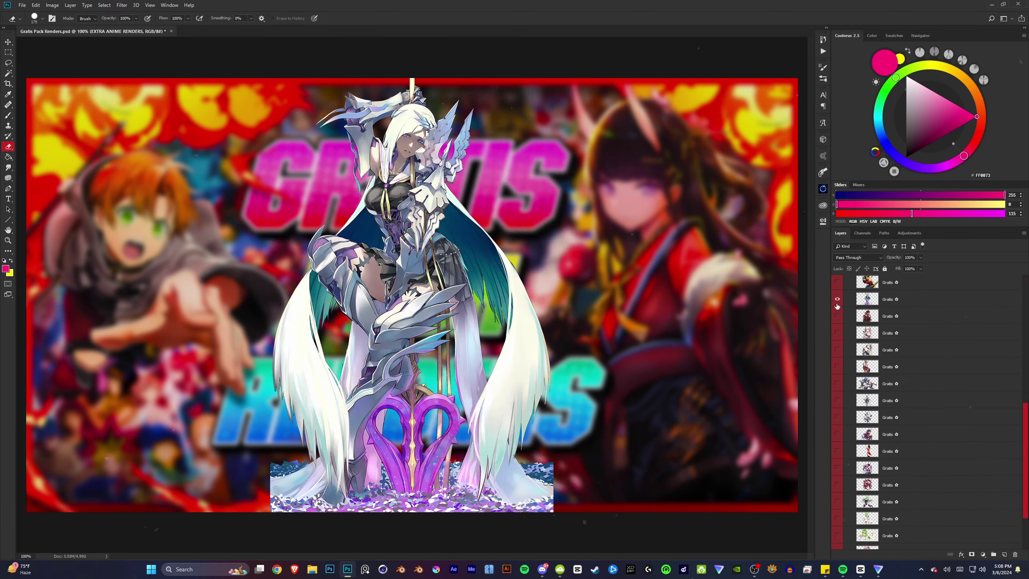
{"action": "left_click", "coordinate": [837, 316]}
Preview RANDOM RENDERS up to Chun-Li, the Goku wallpaper scene, and a CUSTOM FORTNITE render.
{"action": "scroll", "coordinate": [837, 378], "scroll_direction": "up", "scroll_amount": 3}
{"action": "left_click", "coordinate": [836, 377]}
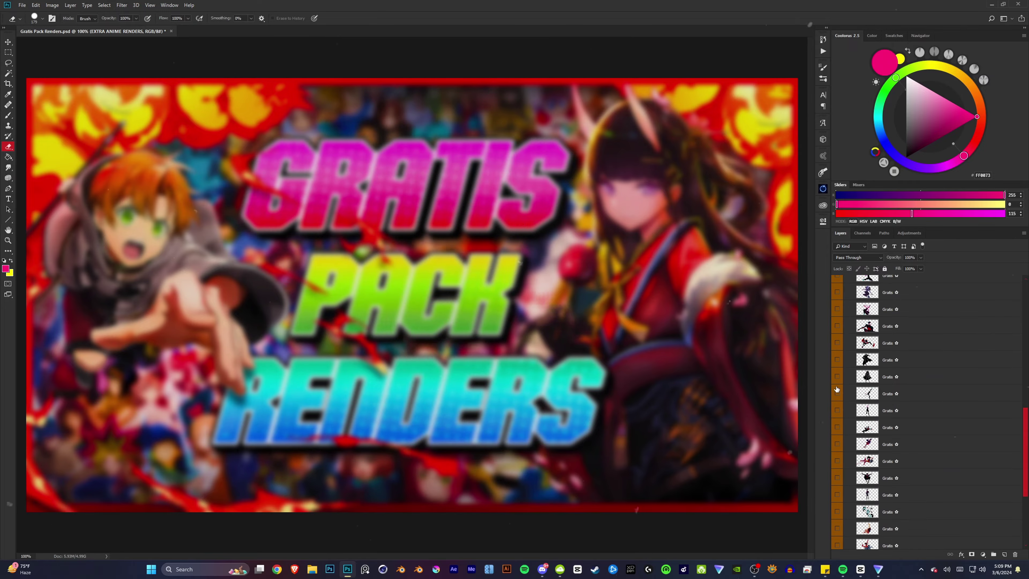
{"action": "left_click", "coordinate": [837, 389]}
{"action": "scroll", "coordinate": [837, 405], "scroll_direction": "up", "scroll_amount": 3}
{"action": "left_click", "coordinate": [836, 425]}
{"action": "left_click", "coordinate": [838, 477]}
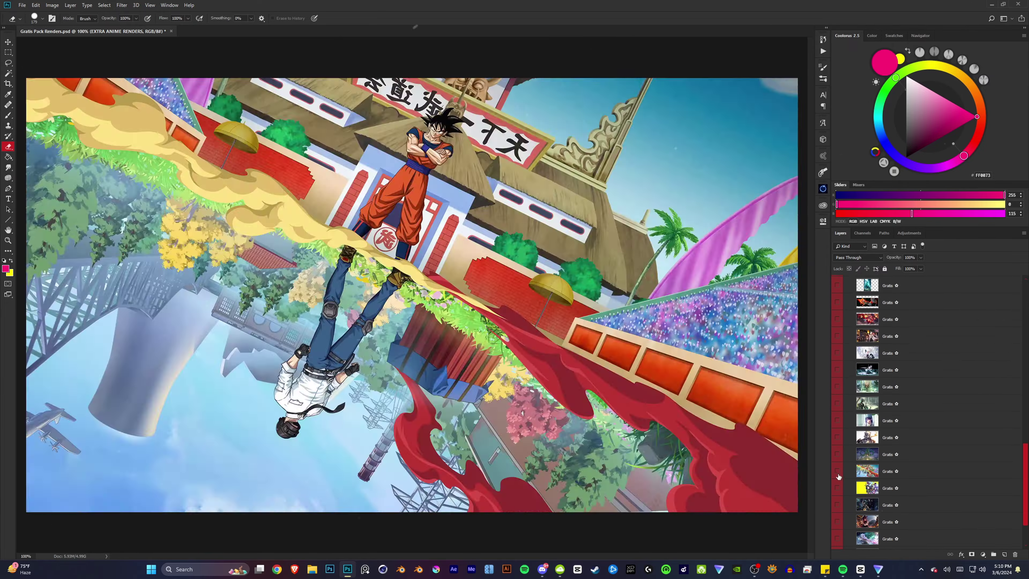
{"action": "scroll", "coordinate": [837, 406], "scroll_direction": "up", "scroll_amount": 5}
{"action": "left_click", "coordinate": [837, 321]}
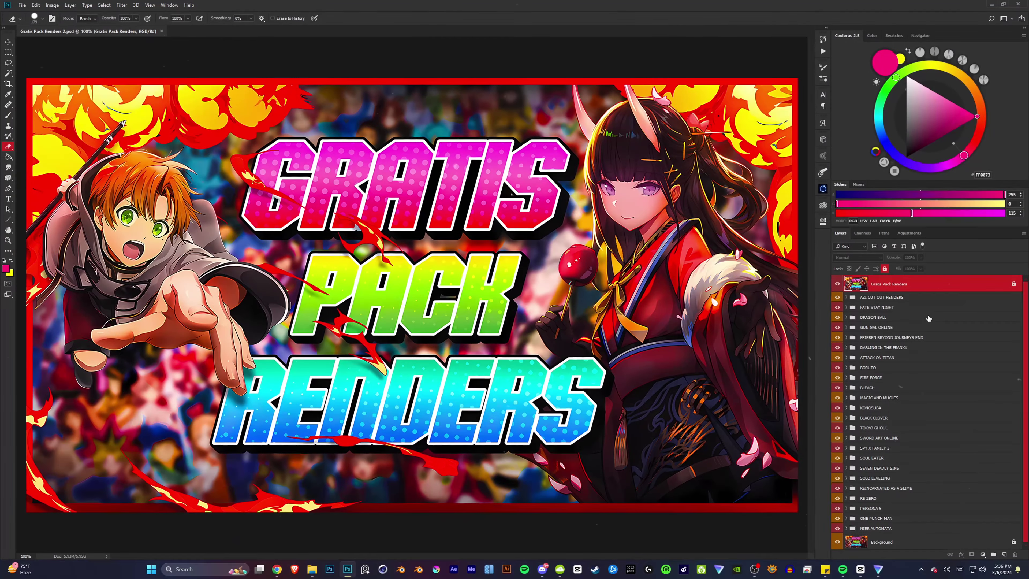
Hide the top Gratis Pack Renders layer and preview AZI CUT OUT renders including Rin.
{"action": "left_click", "coordinate": [837, 284]}
{"action": "left_click", "coordinate": [846, 297]}
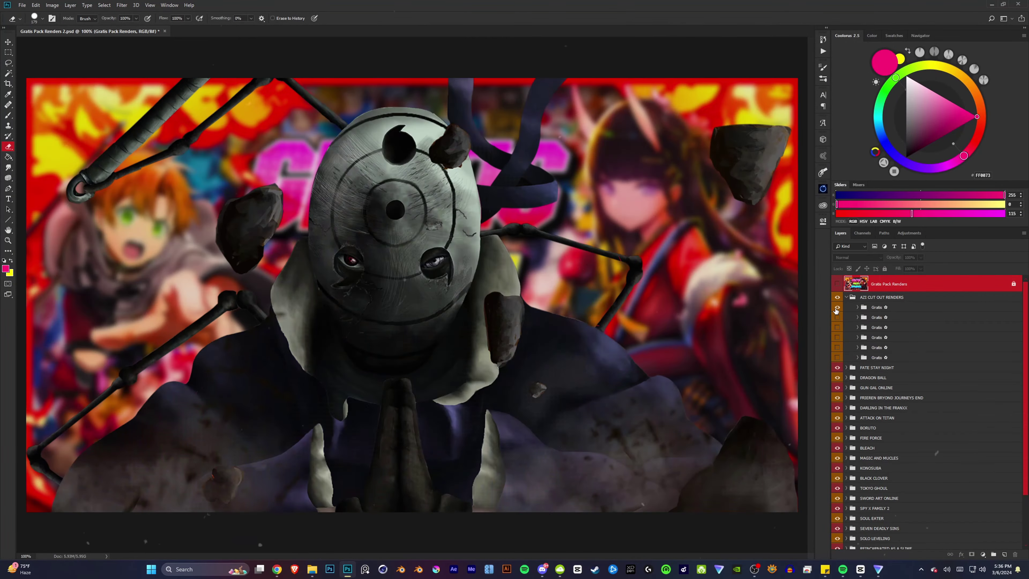
{"action": "left_click", "coordinate": [837, 337]}
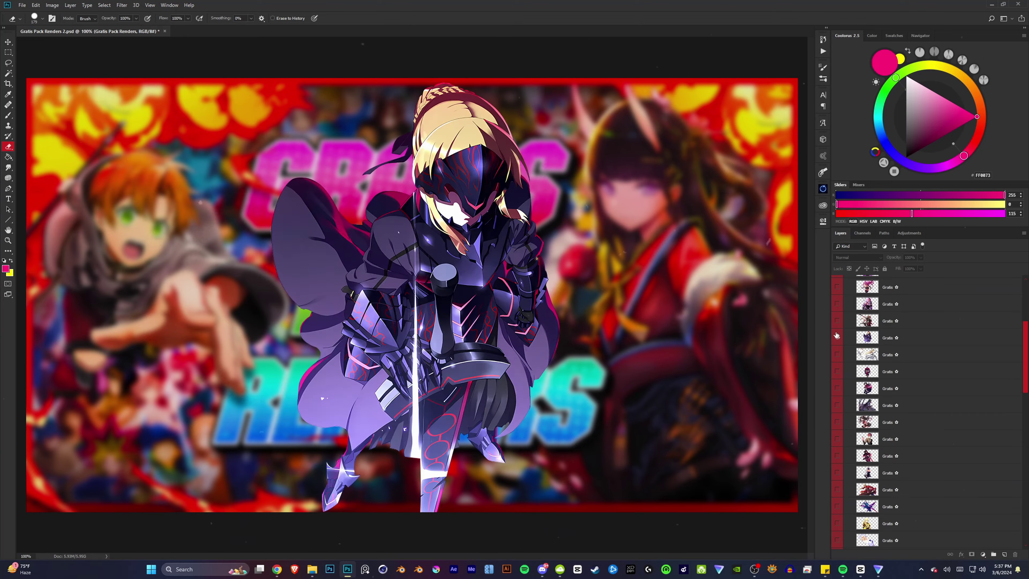
{"action": "scroll", "coordinate": [839, 384], "scroll_direction": "down", "scroll_amount": 5}
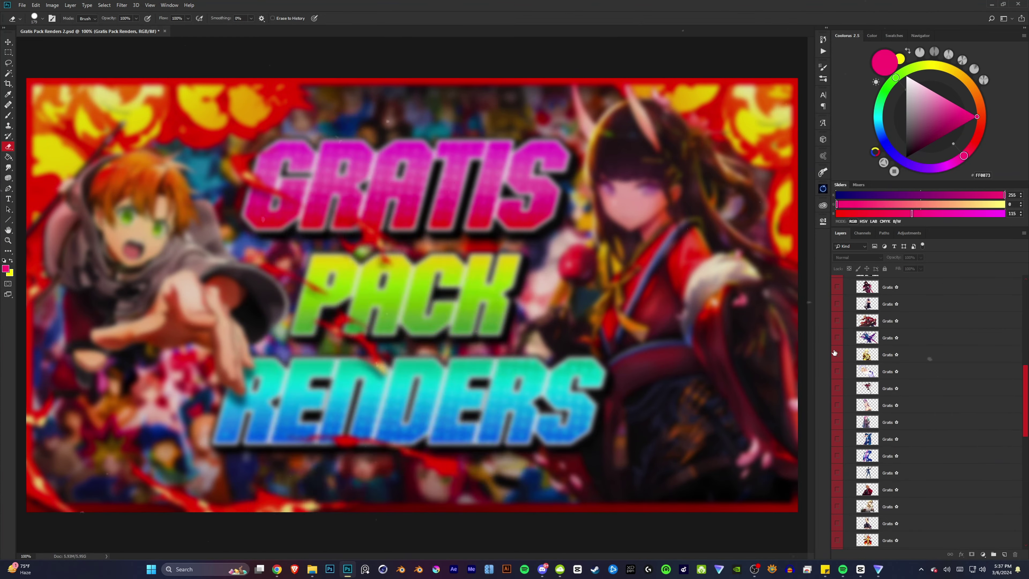
{"action": "left_click", "coordinate": [836, 338]}
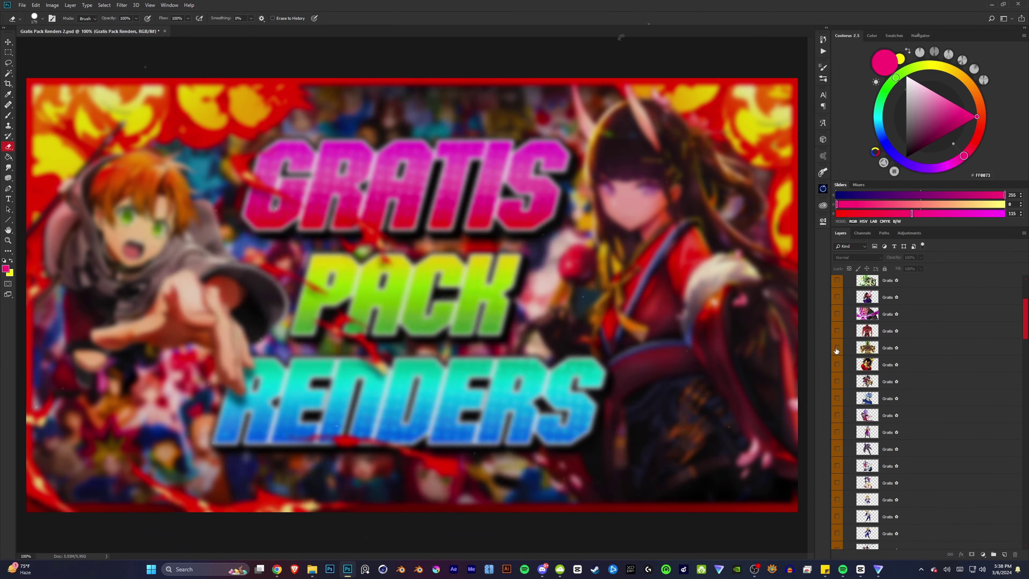
Preview the Dragon Ball renders: Vegeta, Hit, Buu, Goku and Gogeta.
{"action": "scroll", "coordinate": [839, 365], "scroll_direction": "down", "scroll_amount": 4}
{"action": "left_click", "coordinate": [838, 315]}
{"action": "scroll", "coordinate": [837, 324], "scroll_direction": "down", "scroll_amount": 2}
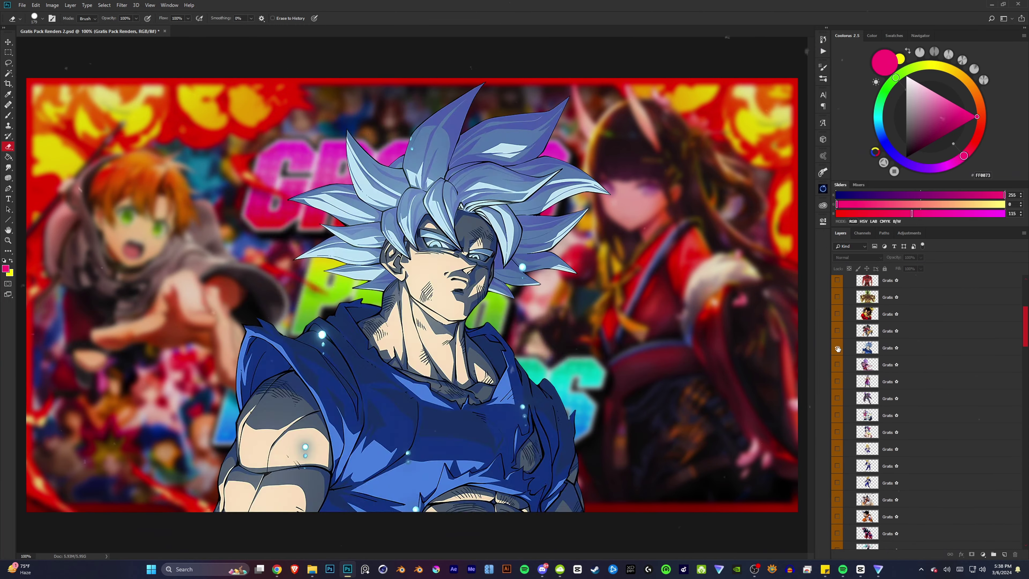
{"action": "left_click", "coordinate": [838, 332]}
{"action": "scroll", "coordinate": [837, 382], "scroll_direction": "down", "scroll_amount": 3}
{"action": "left_click", "coordinate": [837, 399]}
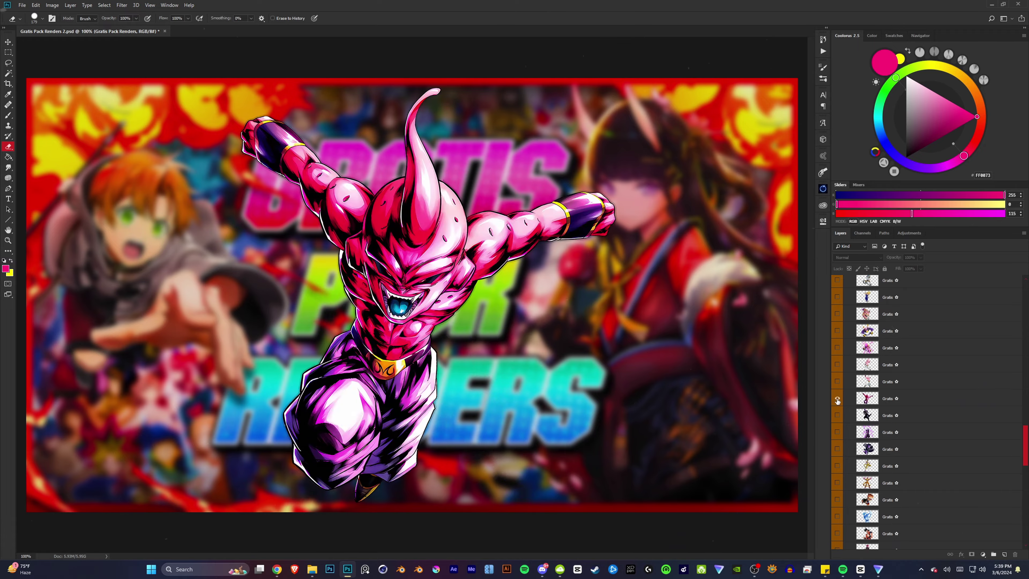
{"action": "left_click", "coordinate": [837, 398]}
{"action": "scroll", "coordinate": [837, 377], "scroll_direction": "down", "scroll_amount": 5}
{"action": "left_click", "coordinate": [837, 348]}
{"action": "left_click", "coordinate": [838, 365]}
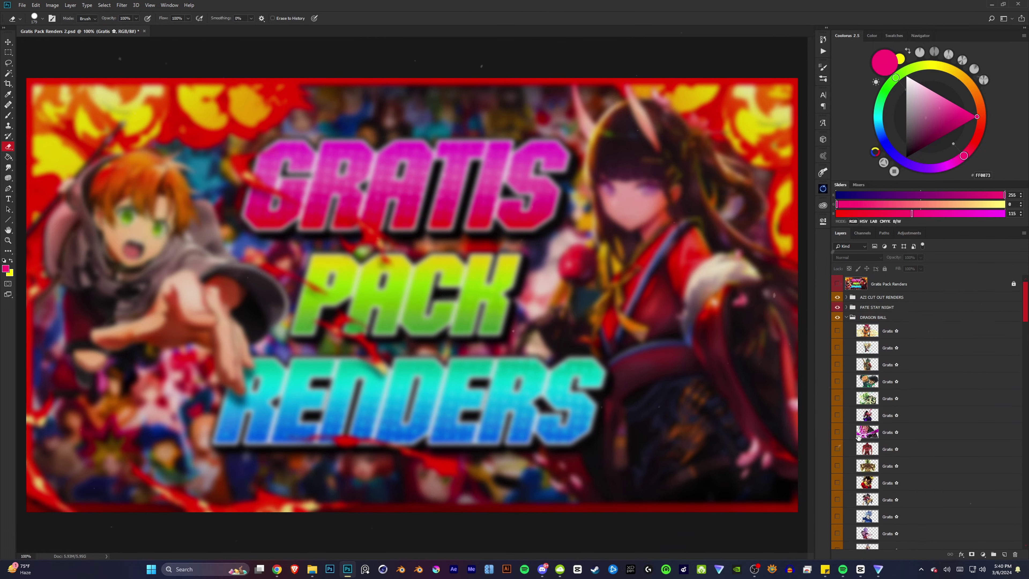
Toggle the Frieren group's Gratis renders, ending with Frieren hidden.
{"action": "left_click", "coordinate": [837, 343]}
{"action": "left_click", "coordinate": [837, 409]}
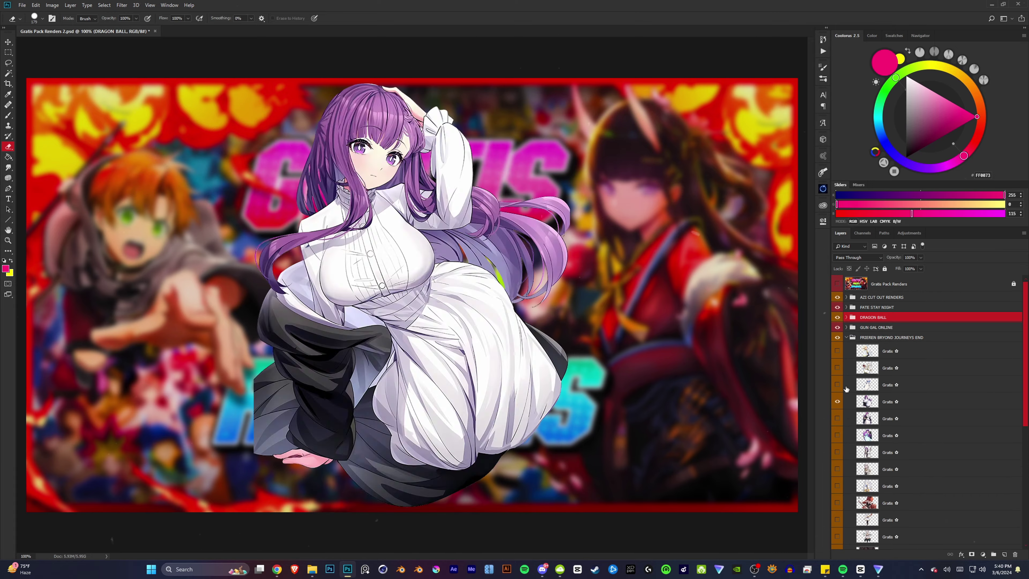
{"action": "left_click", "coordinate": [838, 385]}
{"action": "scroll", "coordinate": [838, 385], "scroll_direction": "up", "scroll_amount": 10}
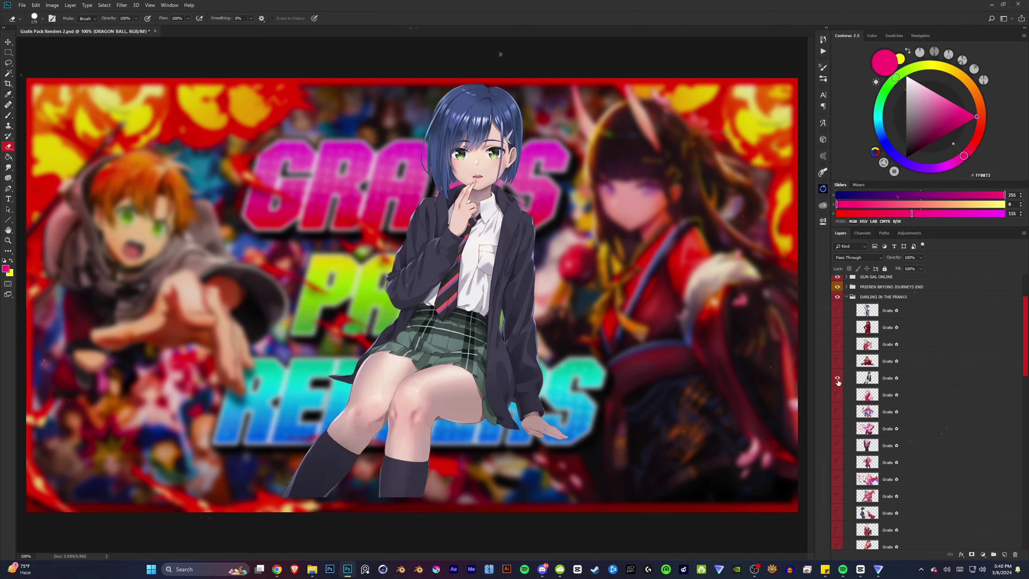
Preview the Darling in the Franxx Zero Two and pink-haired renders.
{"action": "left_click", "coordinate": [838, 382]}
{"action": "scroll", "coordinate": [838, 382], "scroll_direction": "down", "scroll_amount": 10}
{"action": "left_click", "coordinate": [838, 383]}
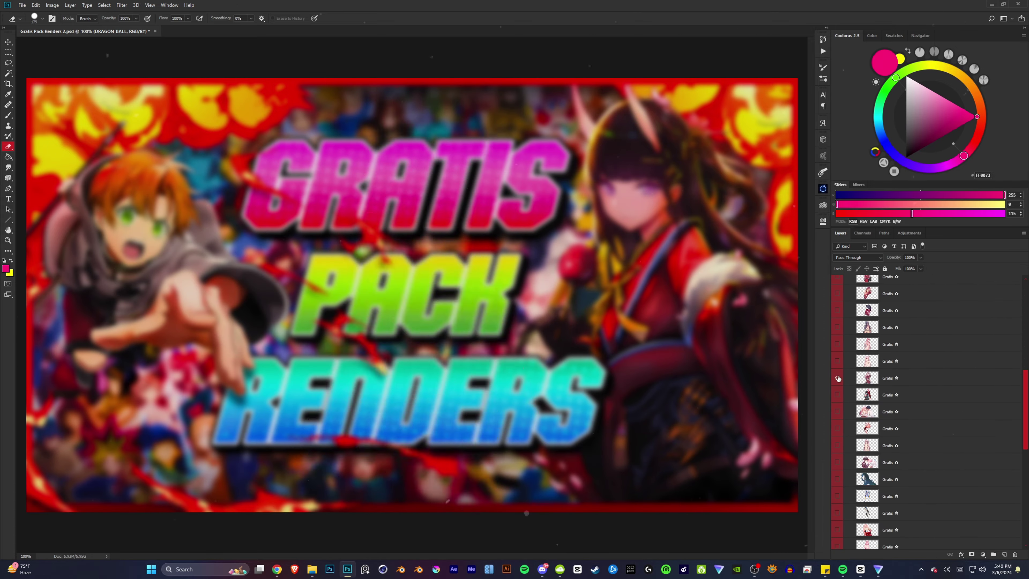
{"action": "scroll", "coordinate": [838, 379], "scroll_direction": "down", "scroll_amount": 3}
{"action": "left_click", "coordinate": [837, 394]}
Preview and hide the Attack on Titan renders: Eren, Erwin on horse, Annie.
{"action": "left_click", "coordinate": [836, 360]}
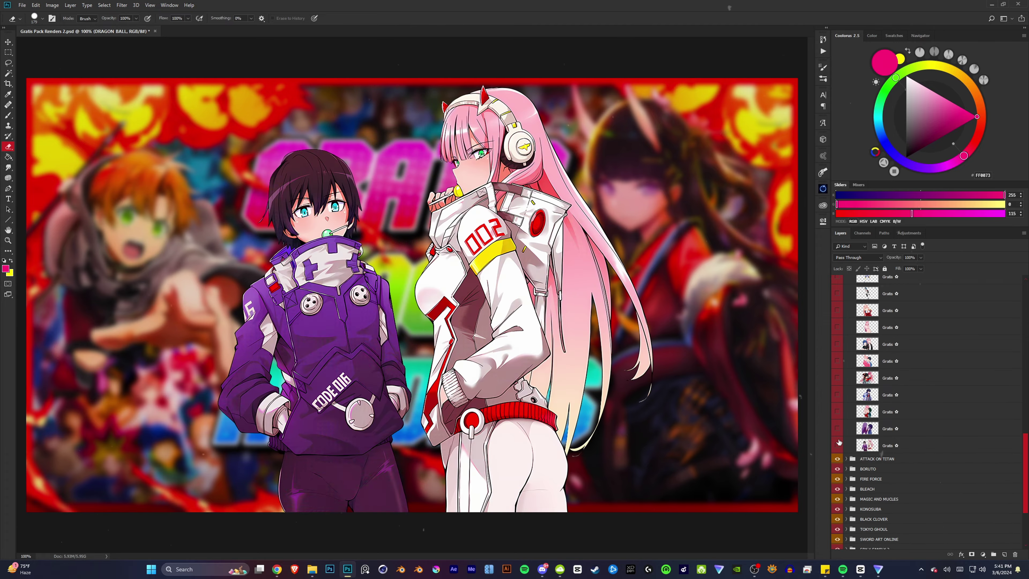
{"action": "scroll", "coordinate": [837, 356], "scroll_direction": "down", "scroll_amount": 10}
{"action": "left_click", "coordinate": [838, 348]}
{"action": "left_click", "coordinate": [837, 337]}
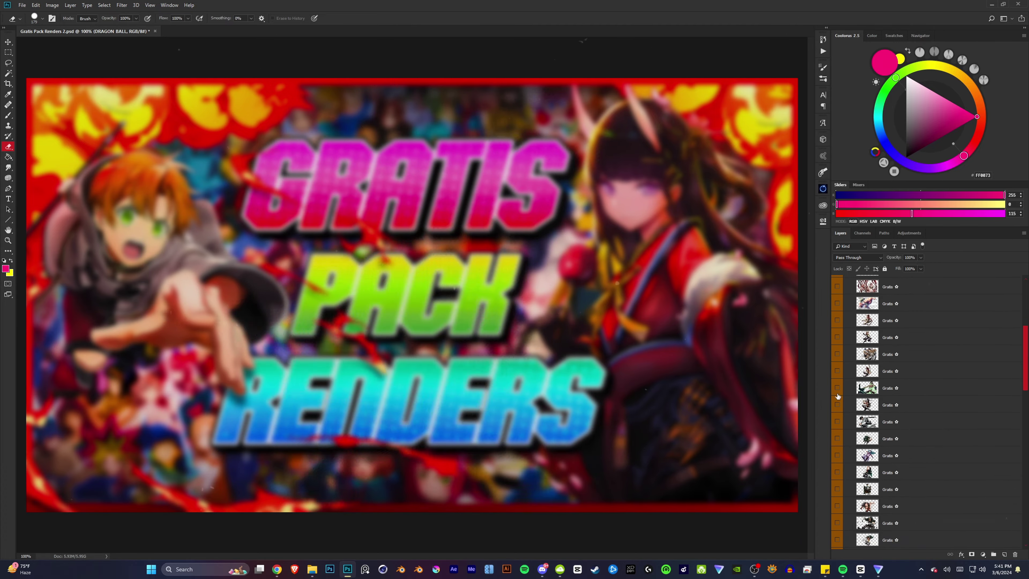
{"action": "left_click", "coordinate": [838, 370]}
{"action": "scroll", "coordinate": [838, 365], "scroll_direction": "down", "scroll_amount": 3}
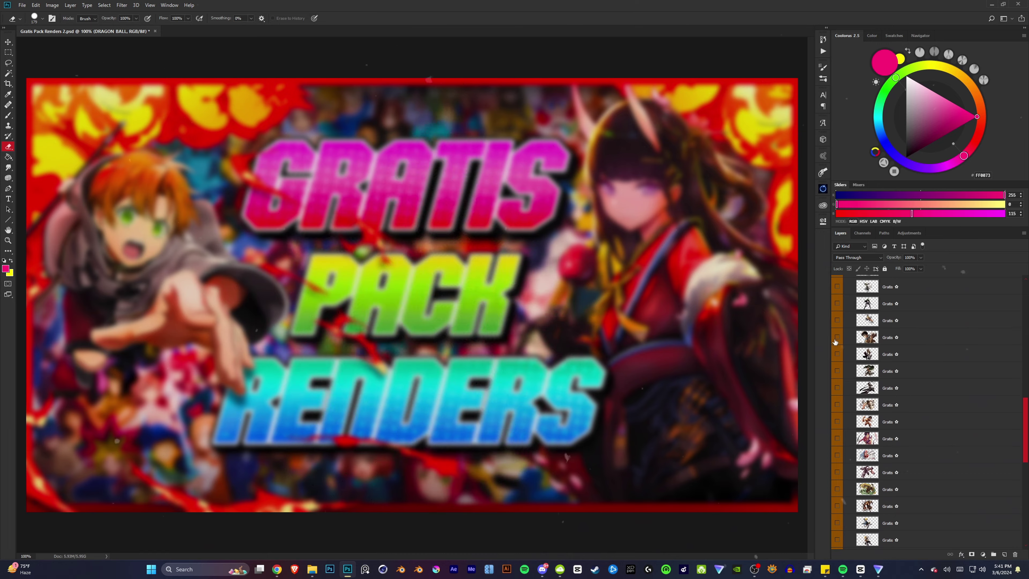
{"action": "left_click", "coordinate": [836, 339]}
{"action": "scroll", "coordinate": [836, 332], "scroll_direction": "down", "scroll_amount": 5}
{"action": "left_click", "coordinate": [835, 321]}
{"action": "left_click", "coordinate": [836, 320]}
{"action": "left_click", "coordinate": [836, 337]}
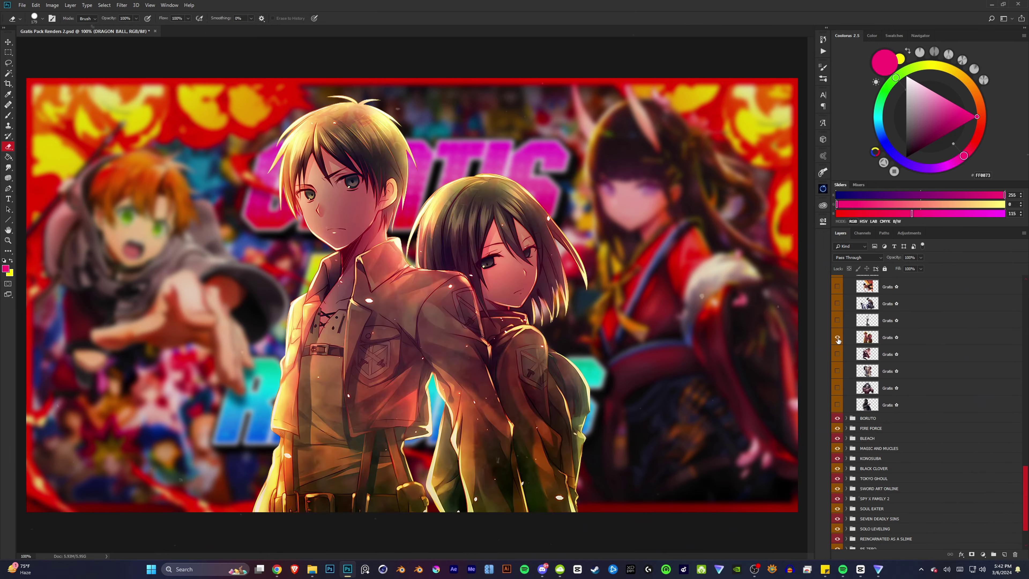
{"action": "left_click", "coordinate": [836, 354]}
Expand BORUTO and hide its Sarada and Boruto renders, leaving the banner clear.
{"action": "left_click", "coordinate": [846, 468]}
{"action": "scroll", "coordinate": [837, 349], "scroll_direction": "down", "scroll_amount": 2}
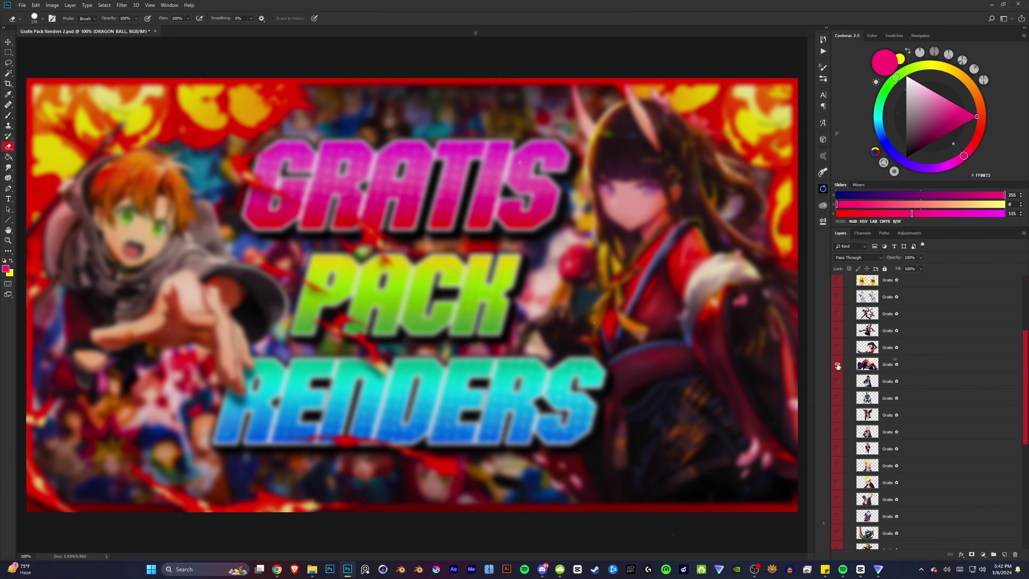
{"action": "left_click", "coordinate": [837, 415]}
{"action": "left_click", "coordinate": [837, 432]}
Collapse the BORUTO group and hide the cat-girl and Fire Force renders.
{"action": "left_click", "coordinate": [847, 376]}
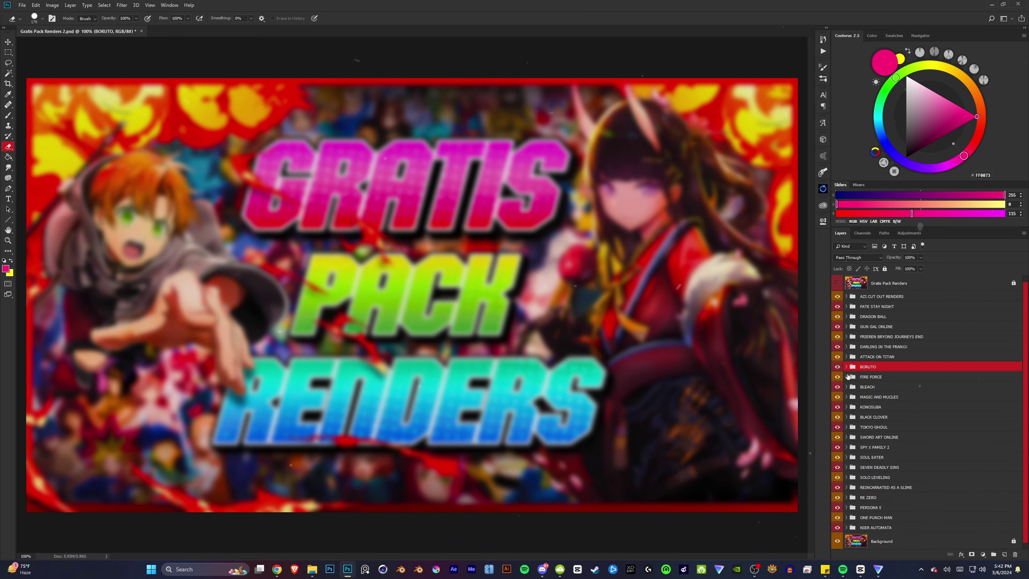
{"action": "left_click", "coordinate": [836, 340]}
{"action": "scroll", "coordinate": [837, 336], "scroll_direction": "down", "scroll_amount": 2}
{"action": "left_click", "coordinate": [836, 323]}
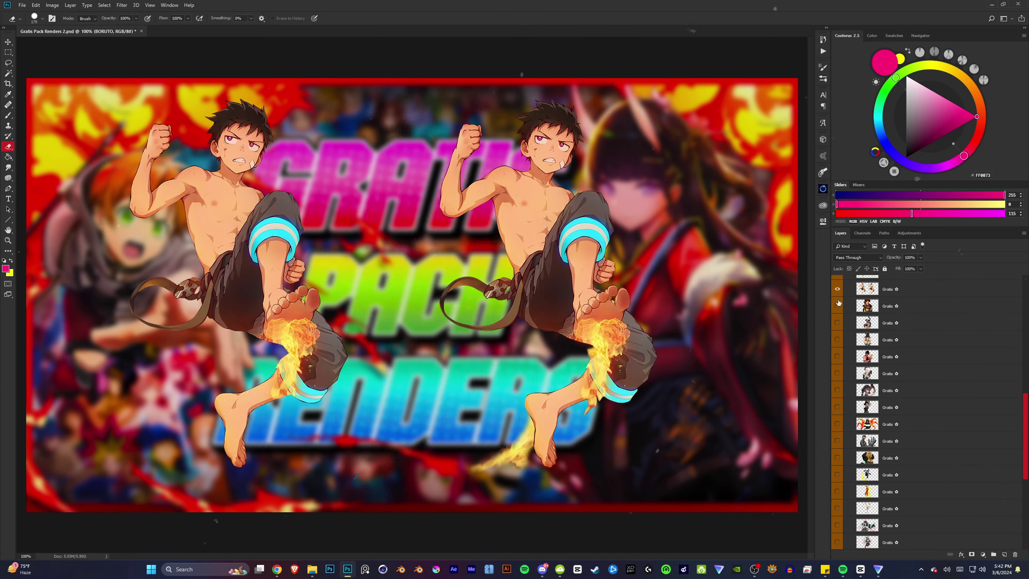
{"action": "left_click", "coordinate": [838, 356]}
{"action": "scroll", "coordinate": [838, 406], "scroll_direction": "down", "scroll_amount": 5}
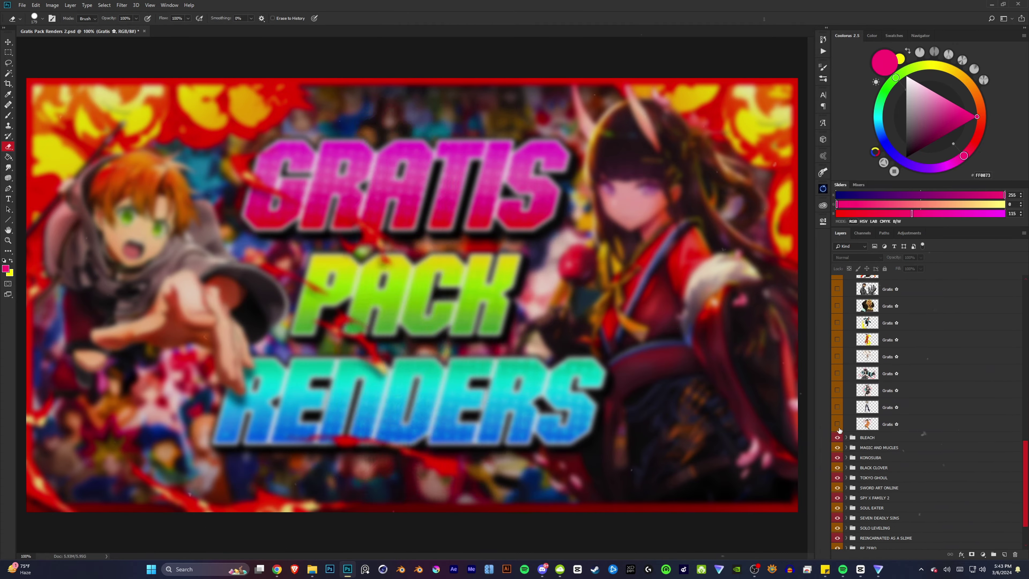
Expand the BLEACH group and preview its Toshiro renders over the banner.
{"action": "left_click", "coordinate": [846, 309]}
{"action": "left_click", "coordinate": [846, 387]}
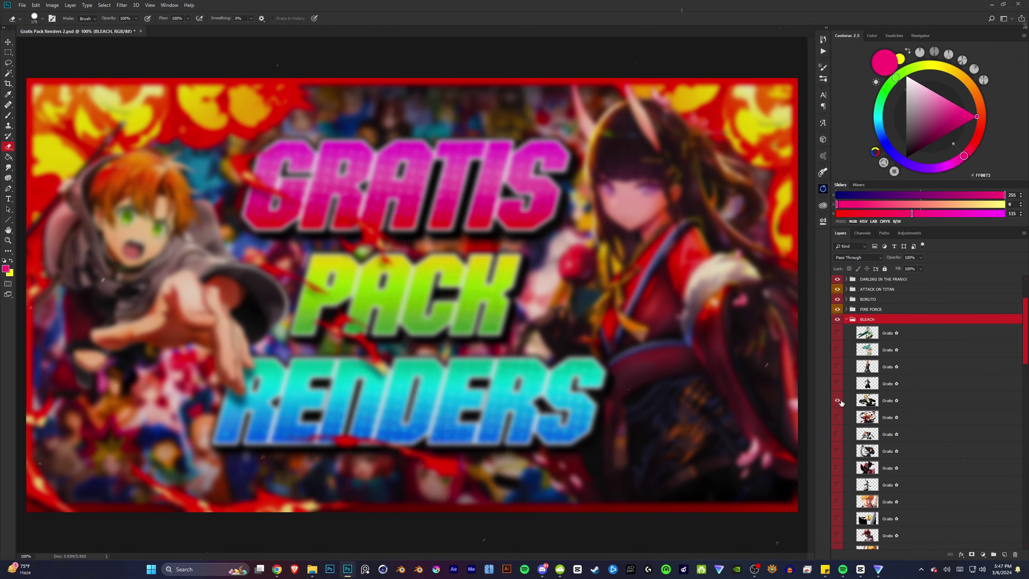
{"action": "scroll", "coordinate": [839, 401], "scroll_direction": "down", "scroll_amount": 6}
{"action": "left_click", "coordinate": [837, 351]}
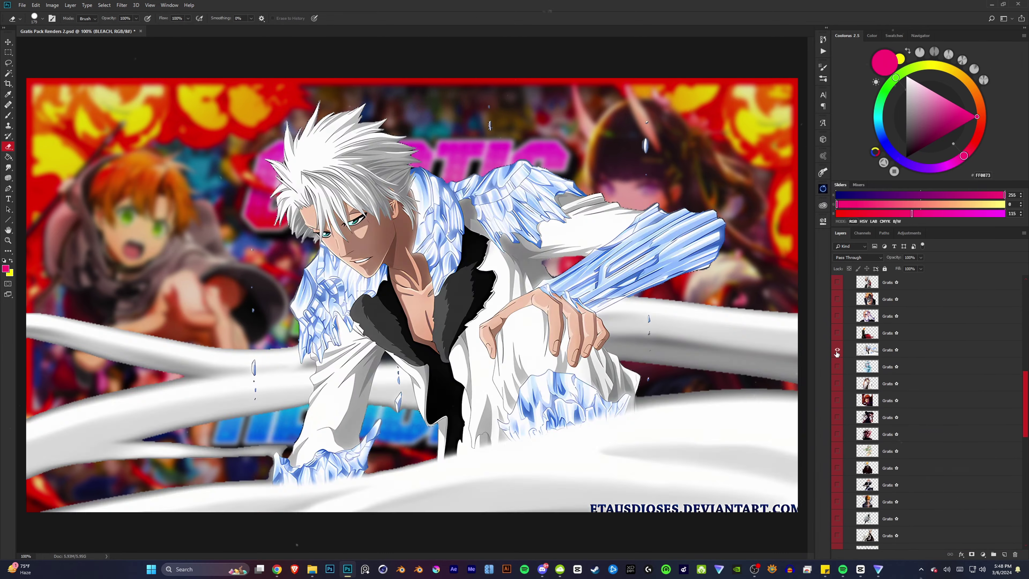
{"action": "scroll", "coordinate": [837, 349], "scroll_direction": "down", "scroll_amount": 2}
{"action": "left_click", "coordinate": [837, 350]}
{"action": "left_click", "coordinate": [838, 347]}
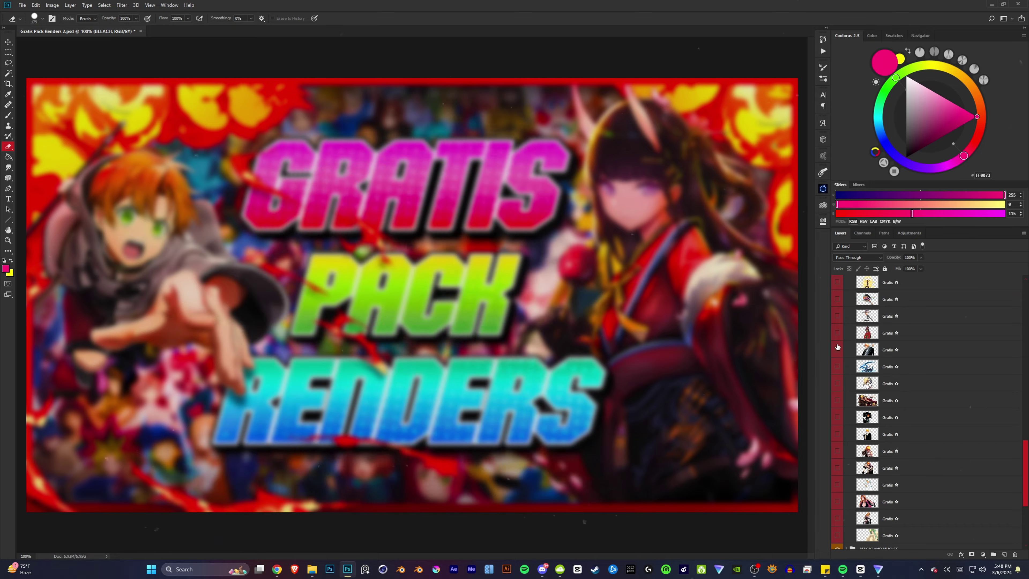
{"action": "left_click", "coordinate": [837, 400]}
{"action": "left_click", "coordinate": [837, 484]}
Preview the Mash render from MAGIC AND MUCLES and the Megumin render from KONOSUBA.
{"action": "left_click", "coordinate": [846, 285]}
{"action": "left_click", "coordinate": [846, 295]}
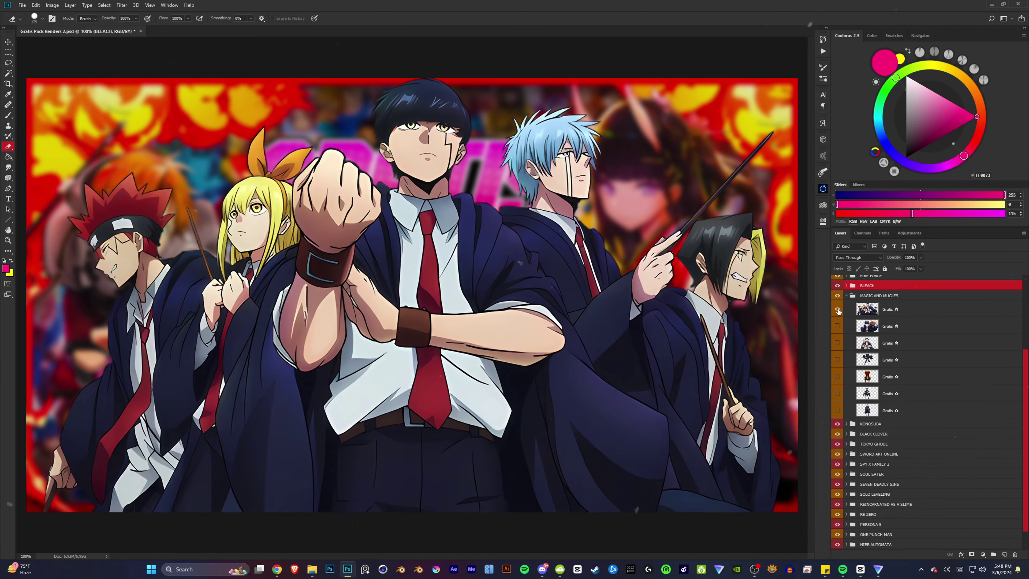
{"action": "left_click", "coordinate": [837, 360]}
{"action": "left_click", "coordinate": [846, 407]}
{"action": "left_click", "coordinate": [837, 353]}
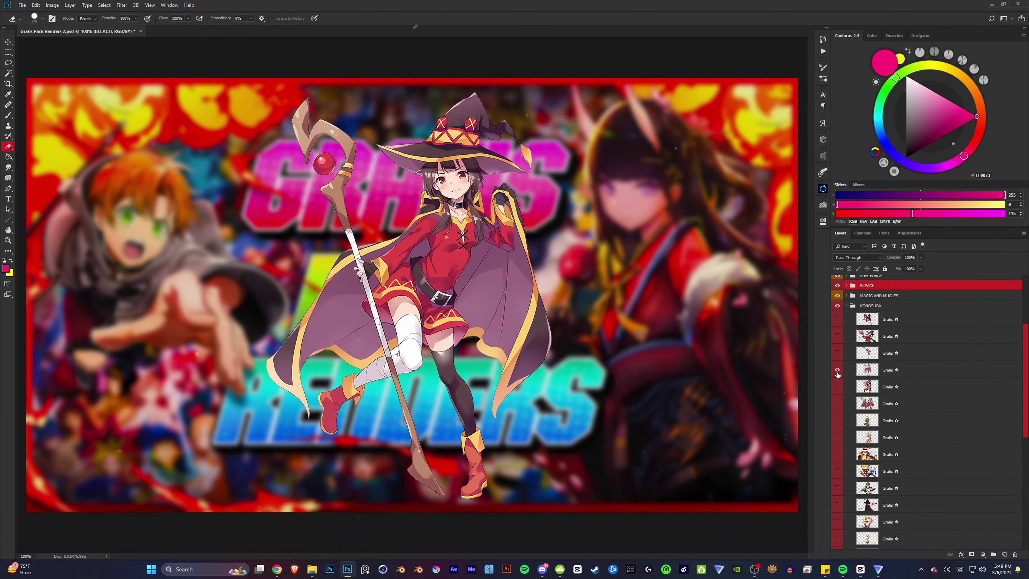
{"action": "left_click", "coordinate": [837, 353]}
{"action": "left_click", "coordinate": [837, 421]}
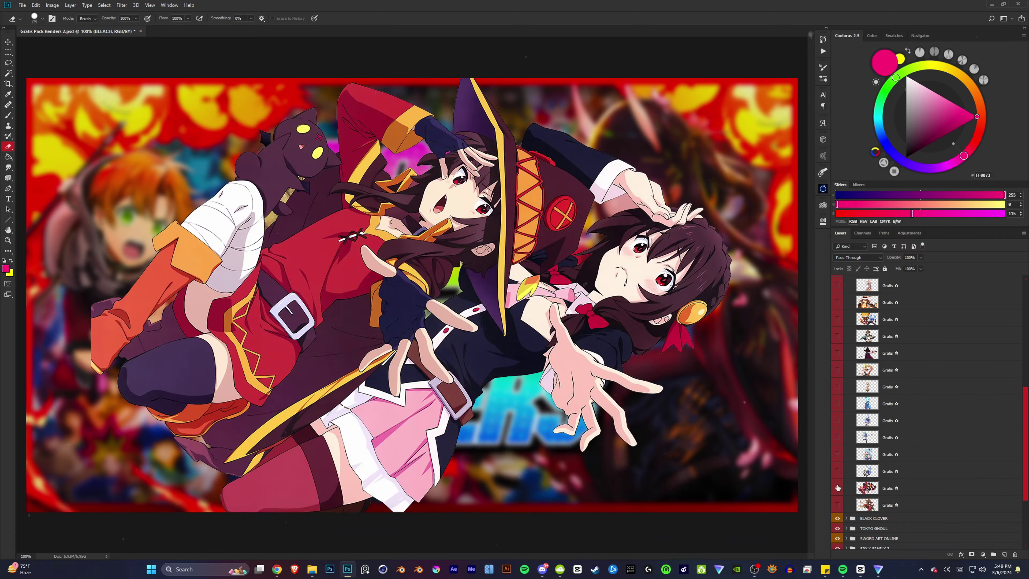
Expand BLACK CLOVER and preview the Asta and other Black Clover renders.
{"action": "left_click", "coordinate": [847, 390]}
{"action": "left_click", "coordinate": [837, 363]}
{"action": "left_click", "coordinate": [837, 363]}
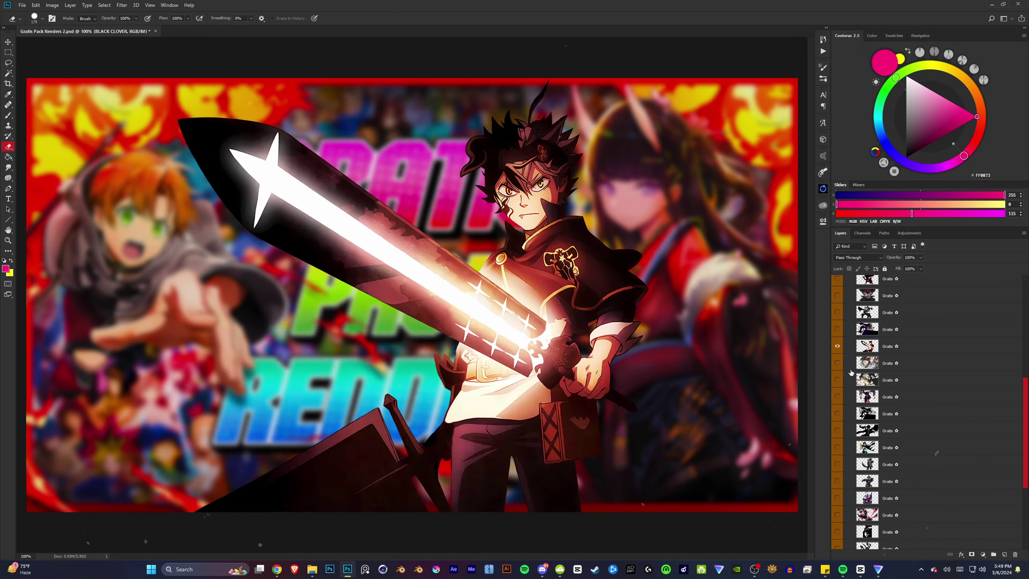
{"action": "scroll", "coordinate": [837, 405], "scroll_direction": "down", "scroll_amount": 3}
{"action": "left_click", "coordinate": [837, 447]}
Preview the TOKYO GHOUL Kaneki renders, including the crouching and masked ones, then collapse the group.
{"action": "left_click", "coordinate": [846, 443]}
{"action": "left_click", "coordinate": [837, 459]}
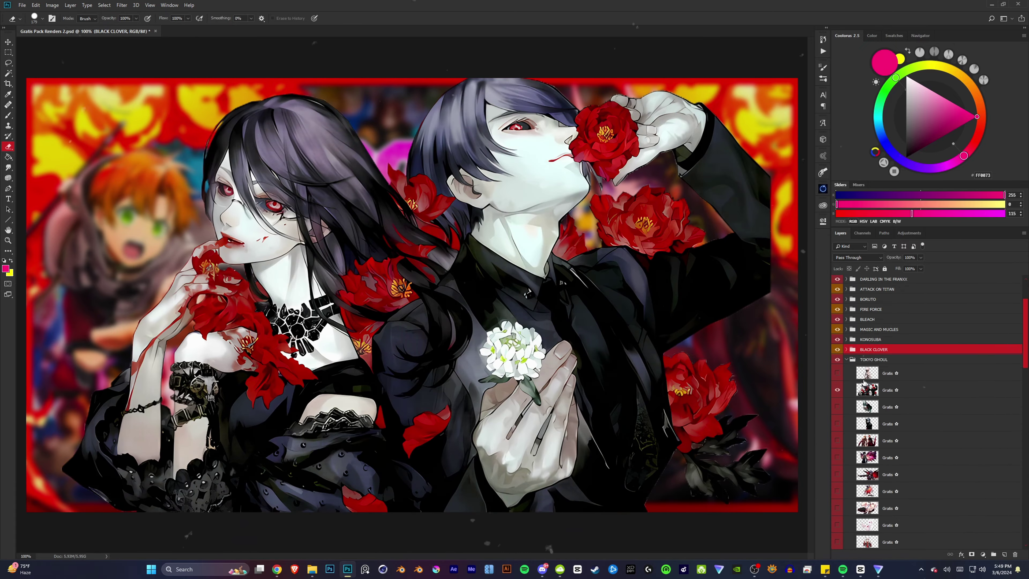
{"action": "left_click", "coordinate": [837, 459]}
{"action": "left_click", "coordinate": [837, 389]}
{"action": "scroll", "coordinate": [837, 396], "scroll_direction": "down", "scroll_amount": 2}
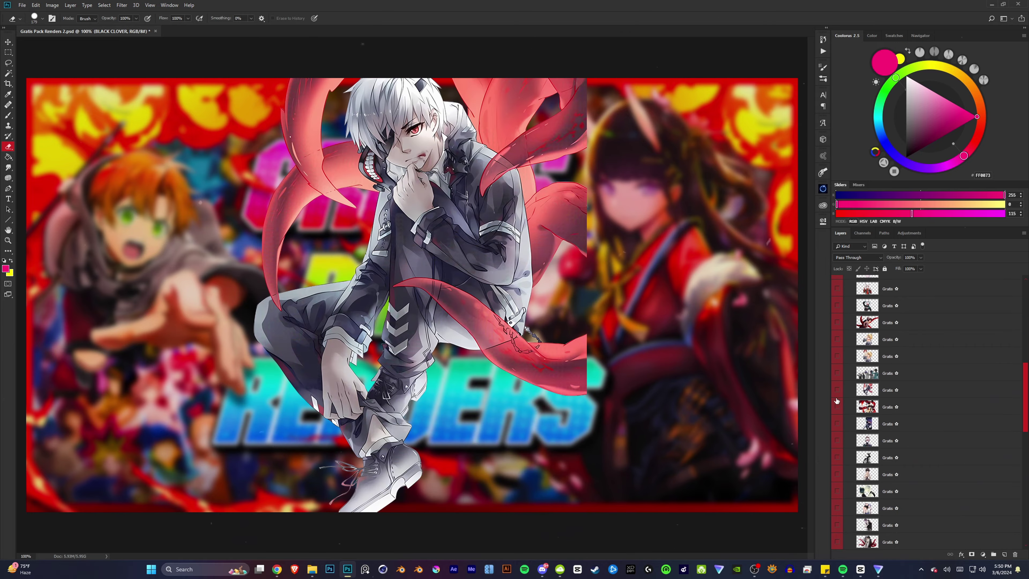
{"action": "left_click", "coordinate": [837, 406]}
{"action": "scroll", "coordinate": [837, 426], "scroll_direction": "down", "scroll_amount": 5}
{"action": "left_click", "coordinate": [836, 446]}
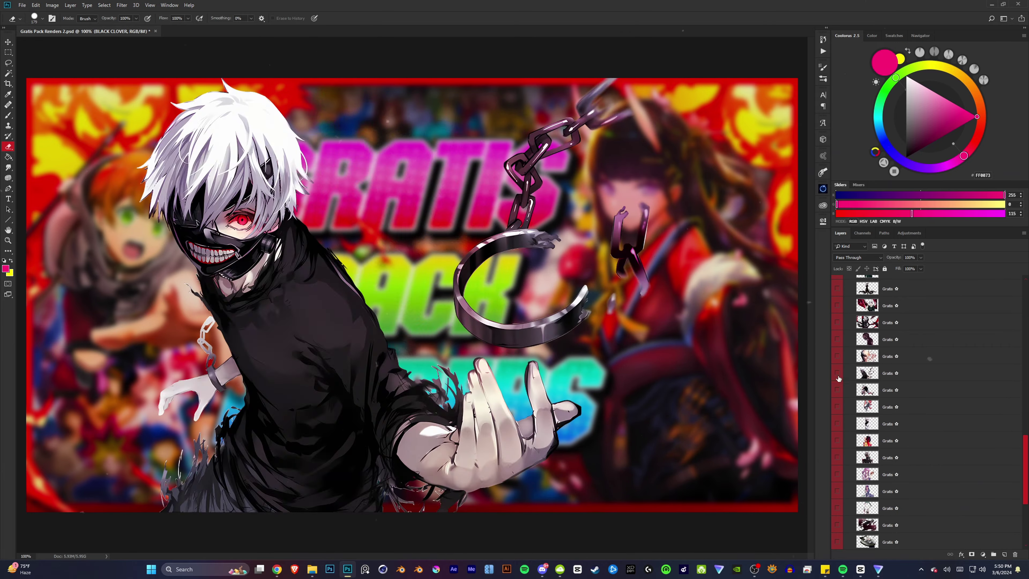
{"action": "scroll", "coordinate": [837, 454], "scroll_direction": "down", "scroll_amount": 5}
{"action": "left_click", "coordinate": [838, 464]}
{"action": "left_click", "coordinate": [837, 474]}
Preview the SWORD ART ONLINE renders: Kirito, Silica, the hooded sniper and Leafa.
{"action": "left_click", "coordinate": [846, 292]}
{"action": "left_click", "coordinate": [836, 350]}
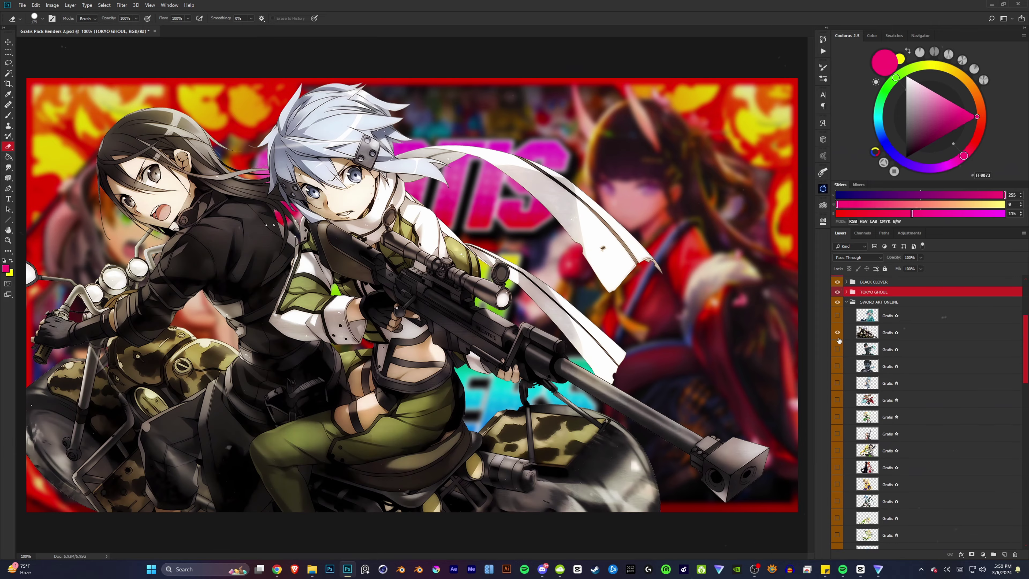
{"action": "left_click", "coordinate": [837, 366]}
{"action": "left_click", "coordinate": [837, 400]}
{"action": "scroll", "coordinate": [851, 377], "scroll_direction": "down", "scroll_amount": 3}
{"action": "left_click", "coordinate": [836, 383]}
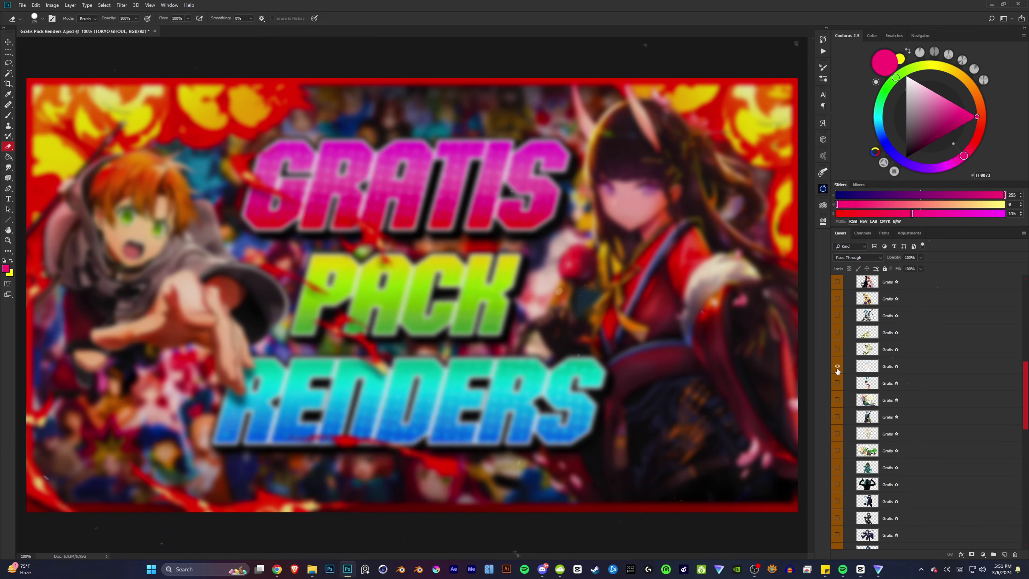
{"action": "scroll", "coordinate": [837, 377], "scroll_direction": "down", "scroll_amount": 3}
{"action": "left_click", "coordinate": [837, 389]}
{"action": "scroll", "coordinate": [838, 364], "scroll_direction": "down", "scroll_amount": 3}
{"action": "left_click", "coordinate": [838, 333]}
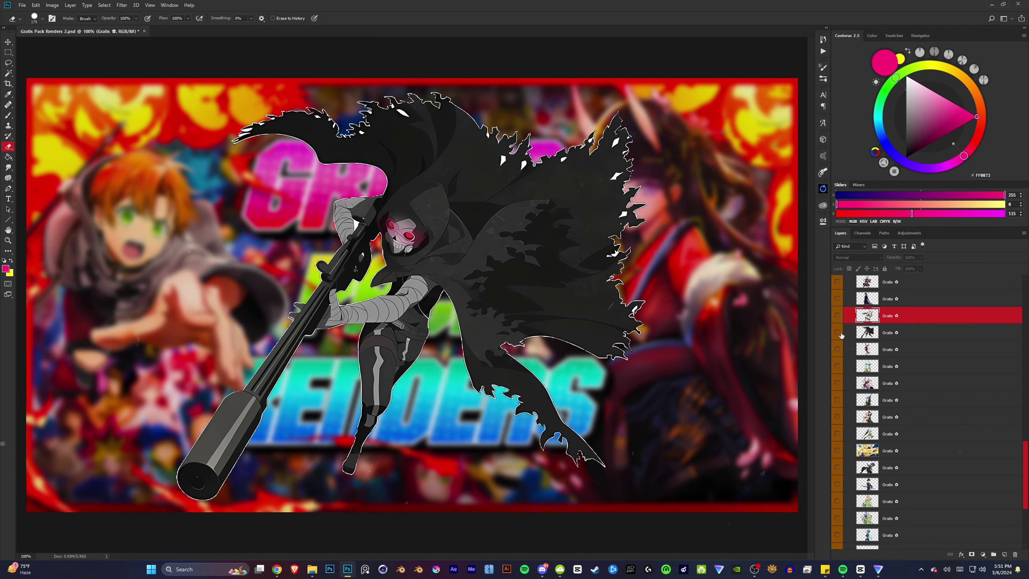
{"action": "left_click", "coordinate": [837, 315]}
{"action": "left_click", "coordinate": [837, 410]}
{"action": "left_click", "coordinate": [837, 450]}
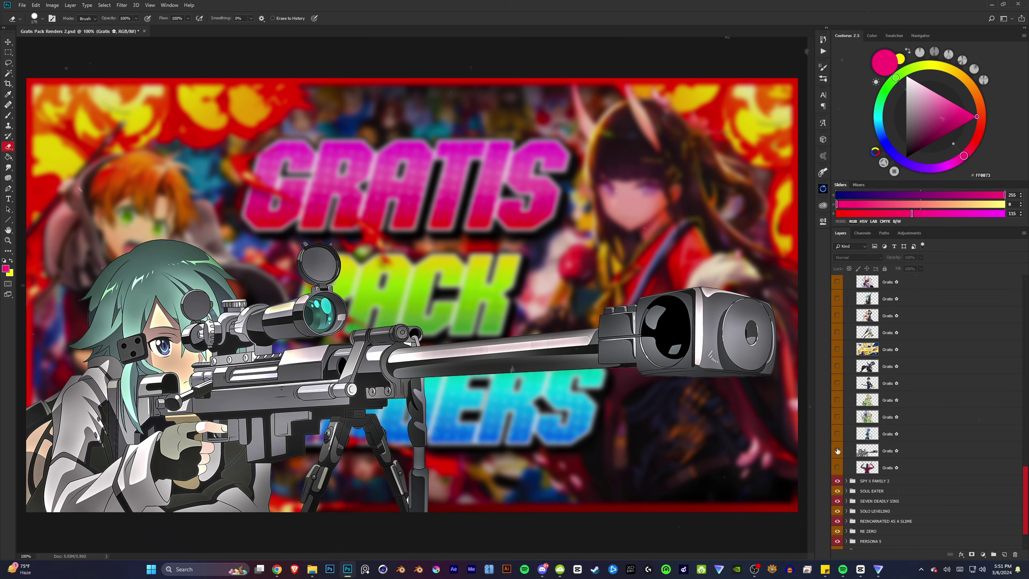
Close SWORD ART ONLINE and preview the Yor and Anya renders in SPY X FAMILY 2.
{"action": "left_click", "coordinate": [846, 345]}
{"action": "left_click", "coordinate": [837, 376]}
{"action": "left_click", "coordinate": [837, 410]}
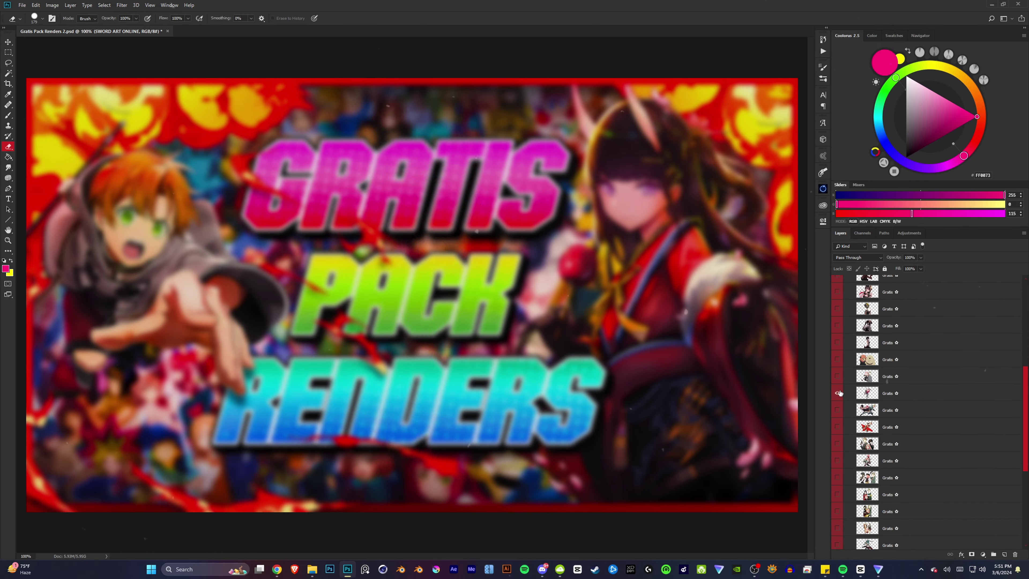
{"action": "scroll", "coordinate": [837, 445], "scroll_direction": "down", "scroll_amount": 5}
{"action": "left_click", "coordinate": [838, 461]}
{"action": "left_click", "coordinate": [837, 478]}
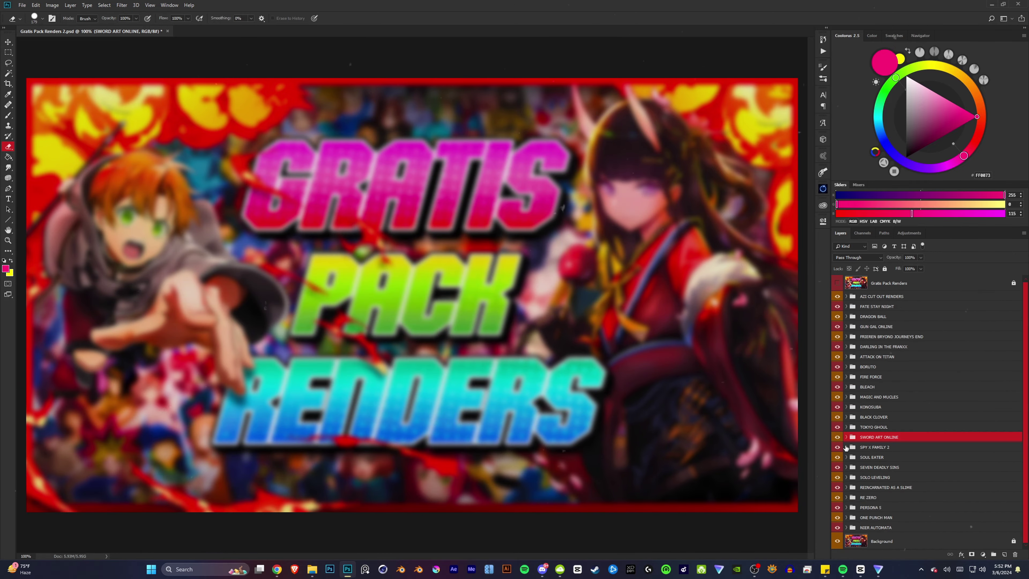
Expand SOUL EATER and preview the Maka, grinning moon and Death the Kid renders.
{"action": "left_click", "coordinate": [846, 288]}
{"action": "left_click", "coordinate": [837, 302]}
{"action": "left_click", "coordinate": [837, 336]}
{"action": "left_click", "coordinate": [837, 370]}
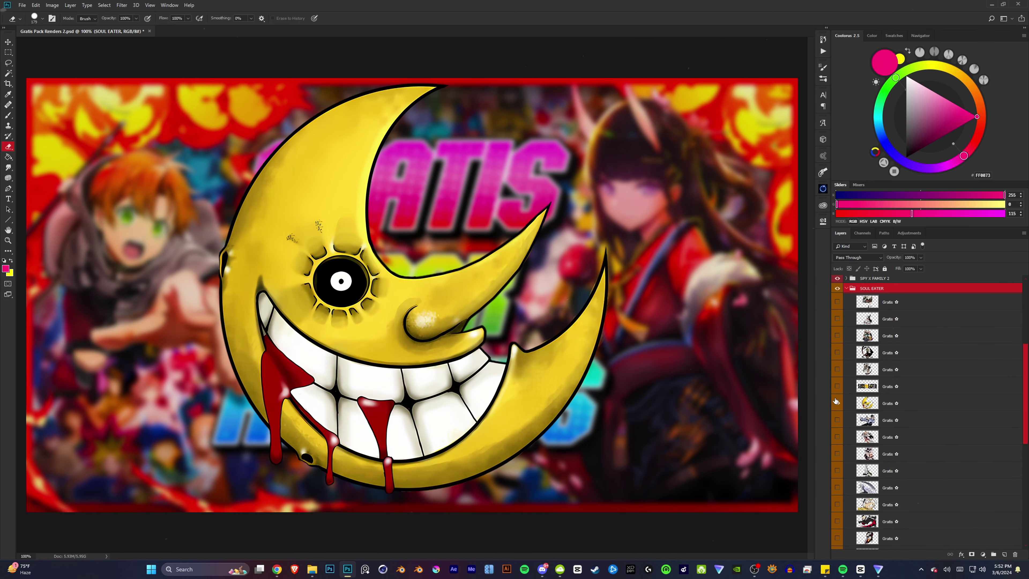
{"action": "scroll", "coordinate": [836, 401], "scroll_direction": "down", "scroll_amount": 2}
{"action": "left_click", "coordinate": [836, 370]}
{"action": "left_click", "coordinate": [837, 386]}
{"action": "left_click", "coordinate": [837, 337]}
Preview the white-haired, Maka and scythe Soul Eater renders, hiding each afterwards.
{"action": "scroll", "coordinate": [837, 337], "scroll_direction": "down", "scroll_amount": 3}
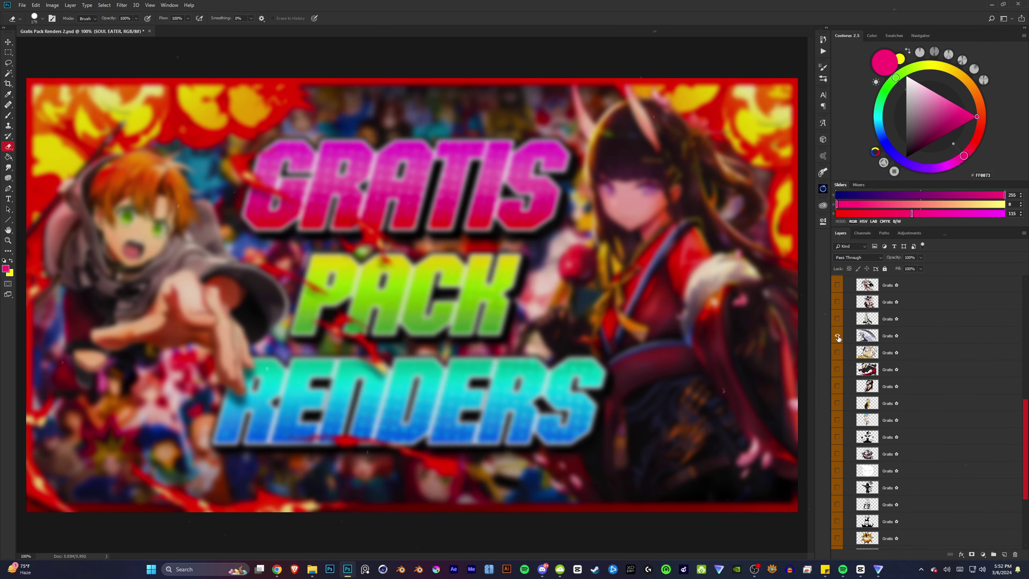
{"action": "left_click", "coordinate": [837, 302]}
{"action": "left_click", "coordinate": [836, 336]}
{"action": "scroll", "coordinate": [837, 365], "scroll_direction": "down", "scroll_amount": 3}
{"action": "left_click", "coordinate": [837, 403]}
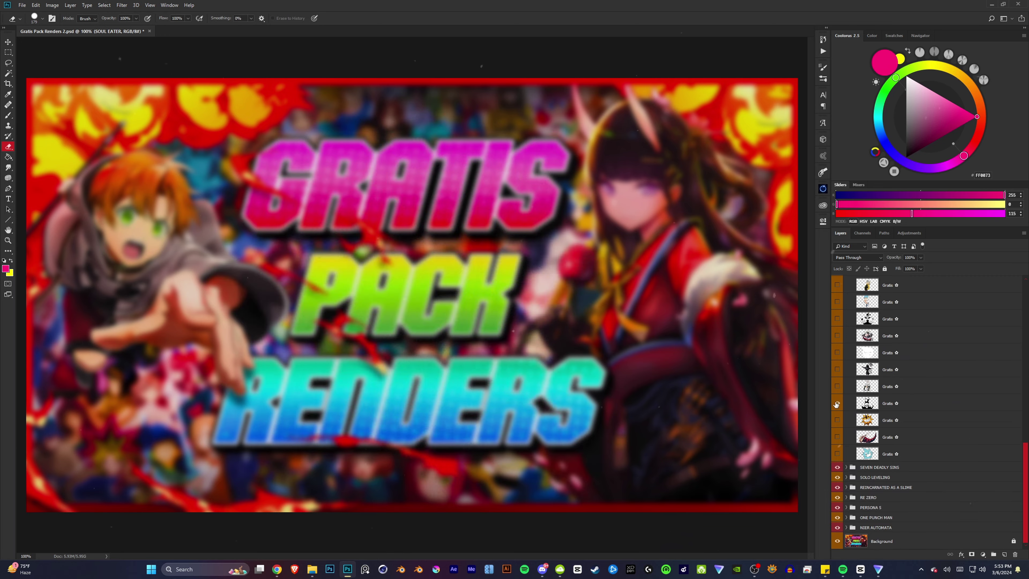
{"action": "left_click", "coordinate": [836, 420]}
{"action": "left_click", "coordinate": [837, 437]}
{"action": "scroll", "coordinate": [836, 425], "scroll_direction": "down", "scroll_amount": 5}
Preview the SEVEN DEADLY SINS Escanor render, then hide it, leaving the plain banner.
{"action": "left_click", "coordinate": [837, 396]}
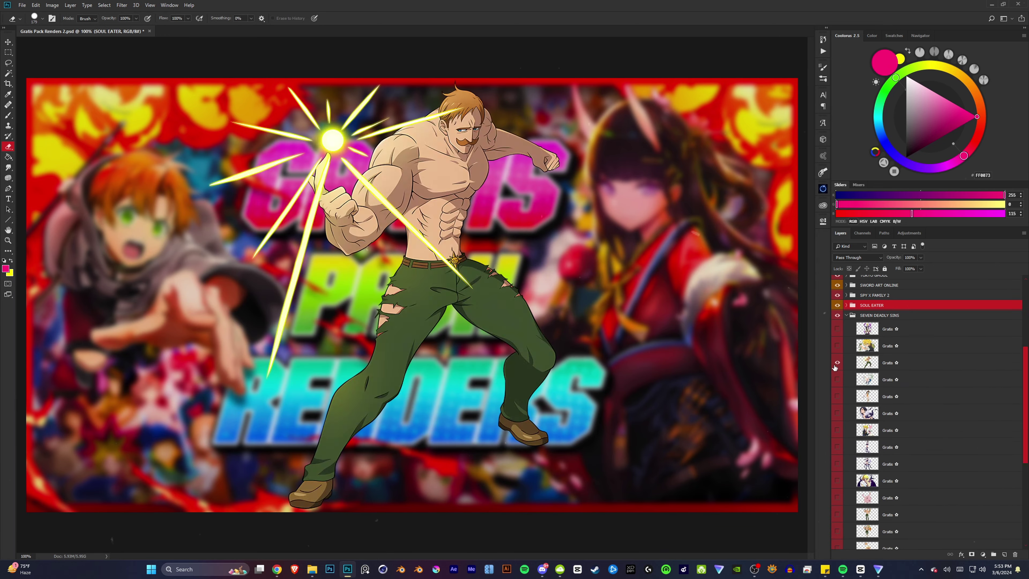
{"action": "left_click", "coordinate": [837, 346]}
{"action": "left_click", "coordinate": [837, 380]}
{"action": "left_click", "coordinate": [839, 463]}
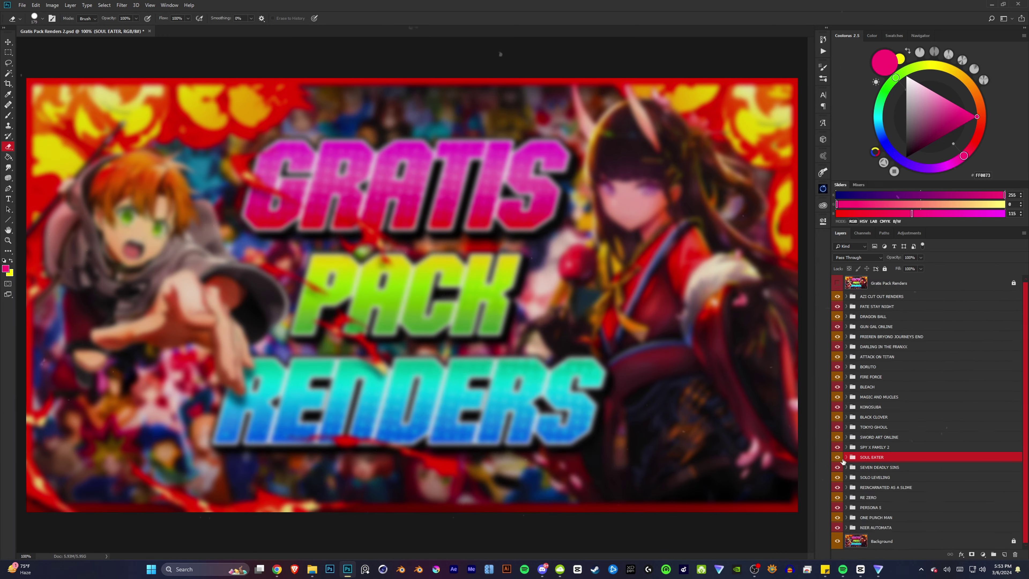
{"action": "scroll", "coordinate": [837, 405], "scroll_direction": "down", "scroll_amount": 5}
Expand SOLO LEVELING, hide the blonde render, and cycle through the Rimuru renders.
{"action": "left_click", "coordinate": [836, 322]}
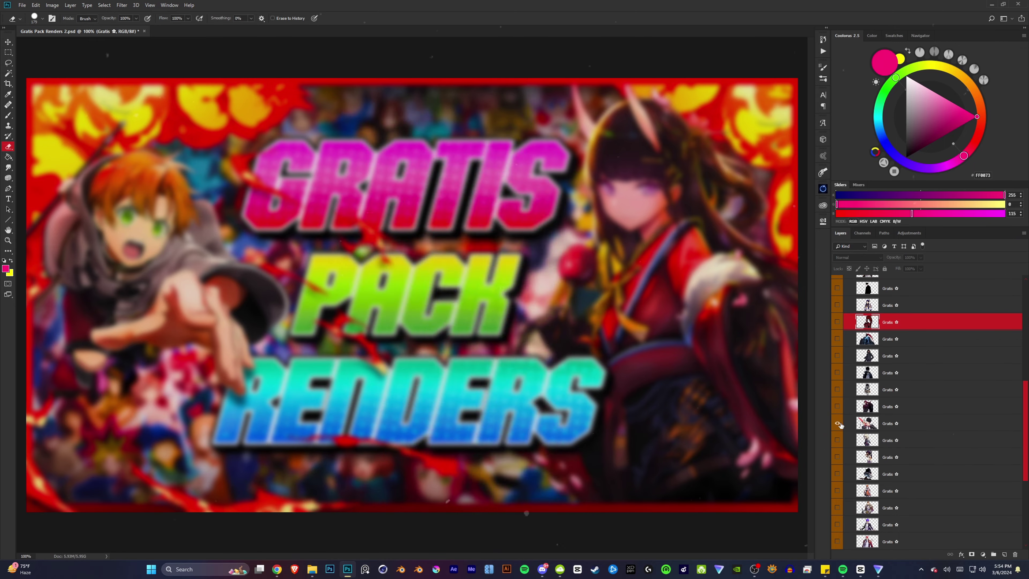
{"action": "left_click", "coordinate": [836, 440]}
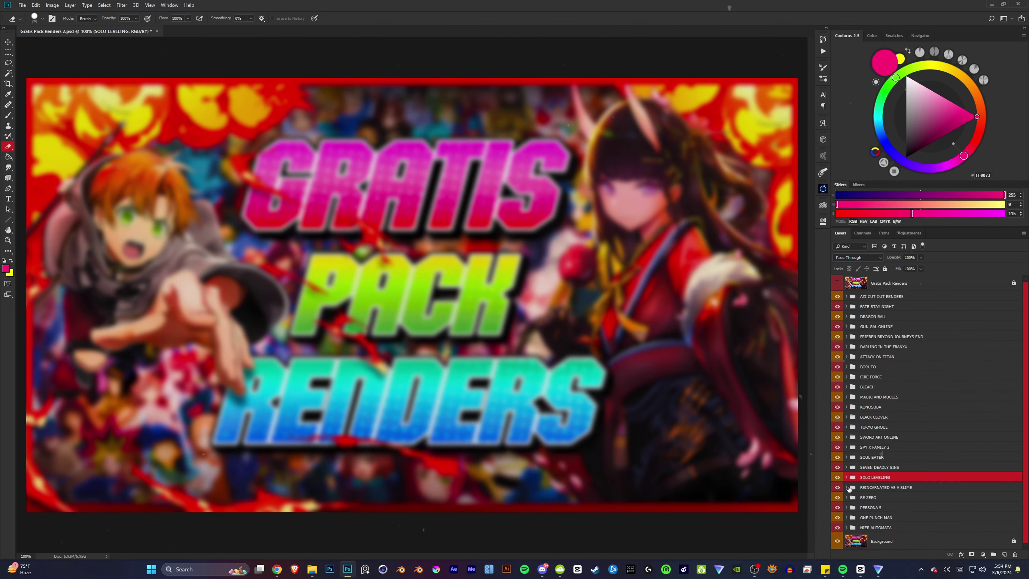
{"action": "scroll", "coordinate": [837, 405], "scroll_direction": "down", "scroll_amount": 5}
{"action": "left_click", "coordinate": [837, 366]}
{"action": "left_click", "coordinate": [837, 450]}
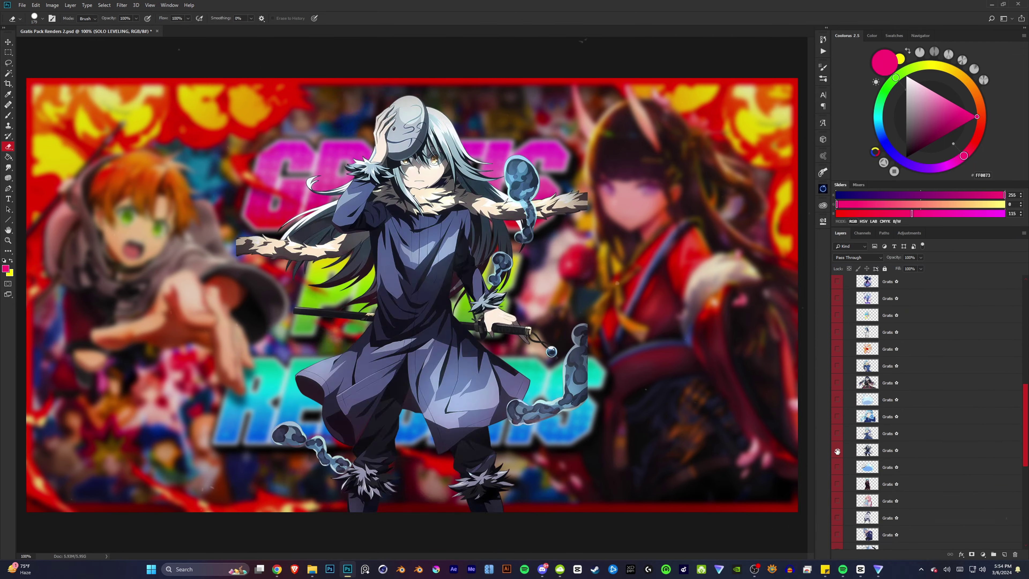
{"action": "scroll", "coordinate": [837, 389], "scroll_direction": "down", "scroll_amount": 3}
{"action": "left_click", "coordinate": [837, 349]}
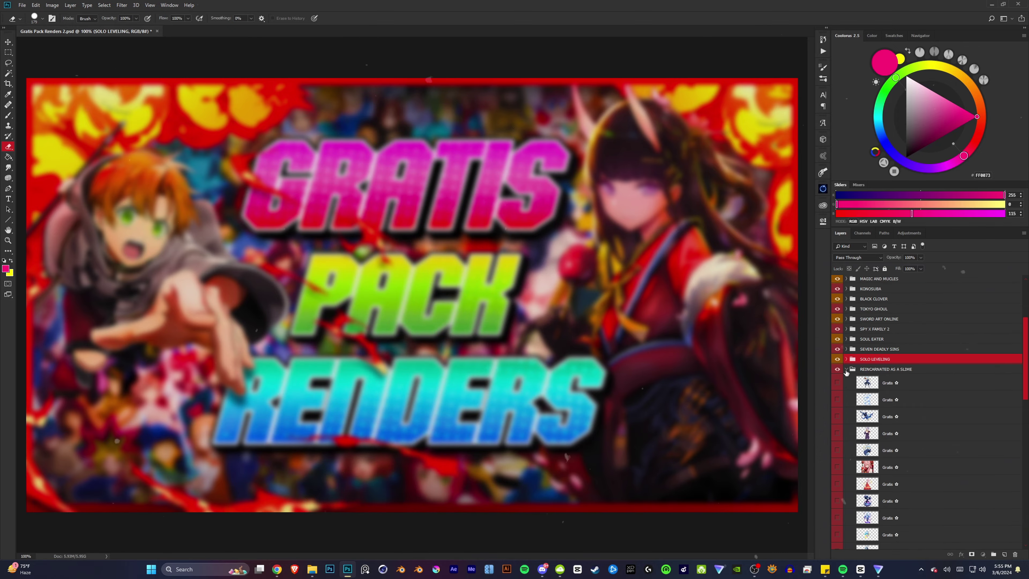
{"action": "scroll", "coordinate": [846, 372], "scroll_direction": "down", "scroll_amount": 5}
Preview the Rem render and a Persona 5 render over the banner.
{"action": "left_click", "coordinate": [837, 343]}
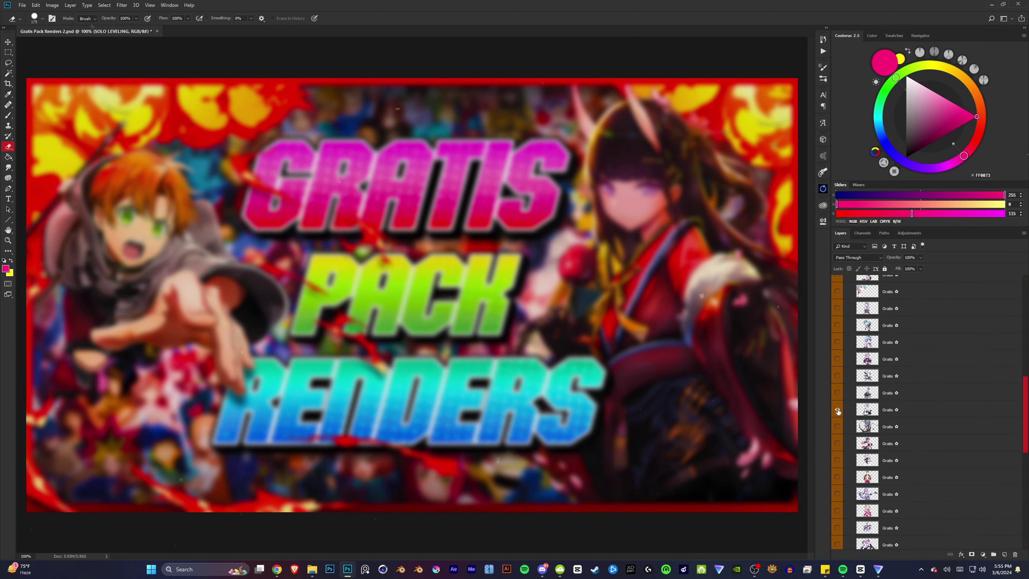
{"action": "scroll", "coordinate": [837, 411], "scroll_direction": "down", "scroll_amount": 3}
{"action": "left_click", "coordinate": [837, 351]}
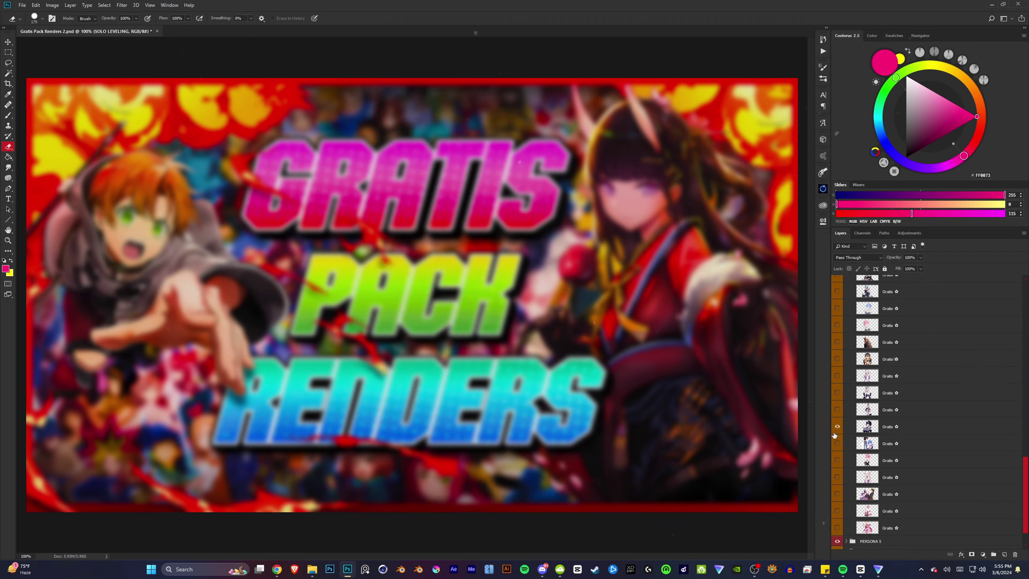
{"action": "scroll", "coordinate": [850, 400], "scroll_direction": "down", "scroll_amount": 3}
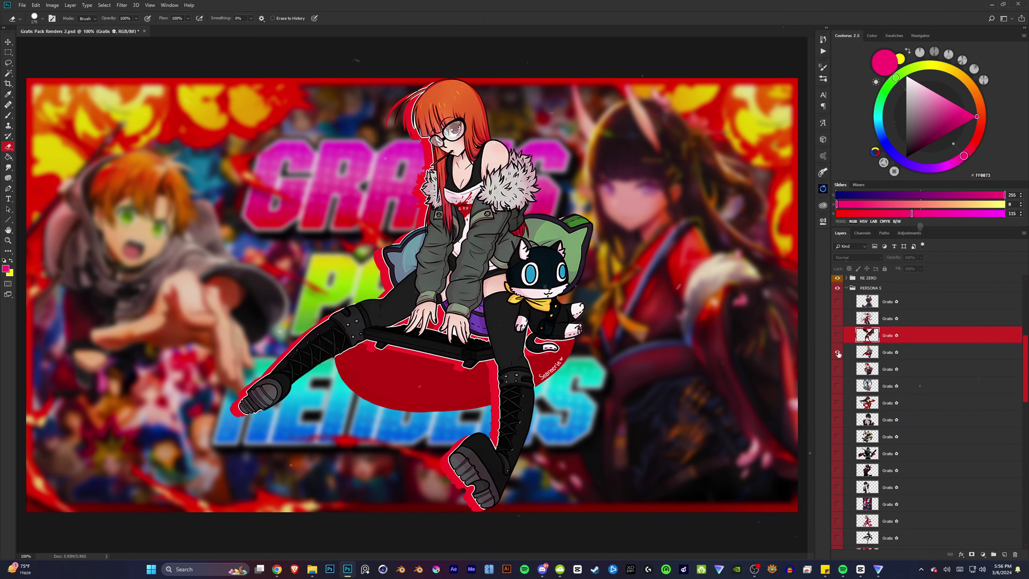
{"action": "left_click", "coordinate": [838, 353]}
Collapse PERSONA 5, preview ONE PUNCH MAN renders, then expand NIER AUTOMATA.
{"action": "scroll", "coordinate": [838, 353], "scroll_direction": "down", "scroll_amount": 3}
{"action": "scroll", "coordinate": [838, 352], "scroll_direction": "down", "scroll_amount": 3}
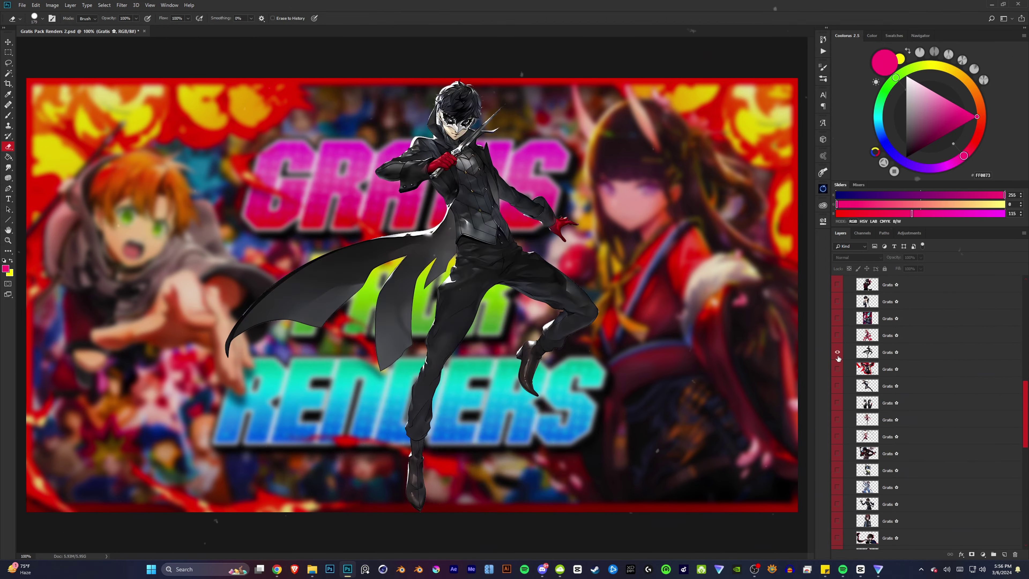
{"action": "scroll", "coordinate": [838, 353], "scroll_direction": "down", "scroll_amount": 3}
{"action": "scroll", "coordinate": [837, 353], "scroll_direction": "down", "scroll_amount": 2}
{"action": "scroll", "coordinate": [838, 303], "scroll_direction": "down", "scroll_amount": 1}
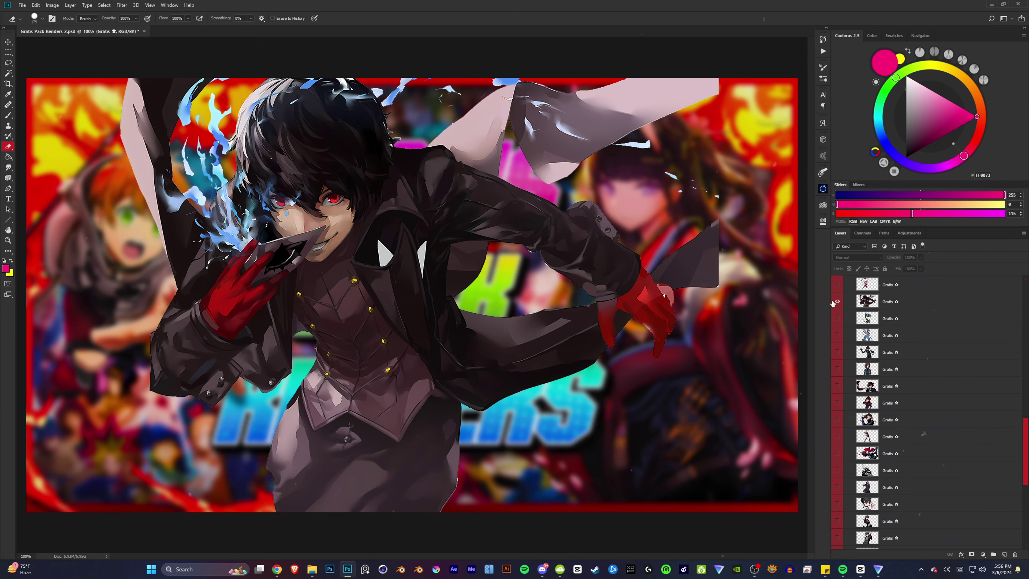
{"action": "scroll", "coordinate": [838, 304], "scroll_direction": "down", "scroll_amount": 5}
{"action": "scroll", "coordinate": [838, 340], "scroll_direction": "down", "scroll_amount": 5}
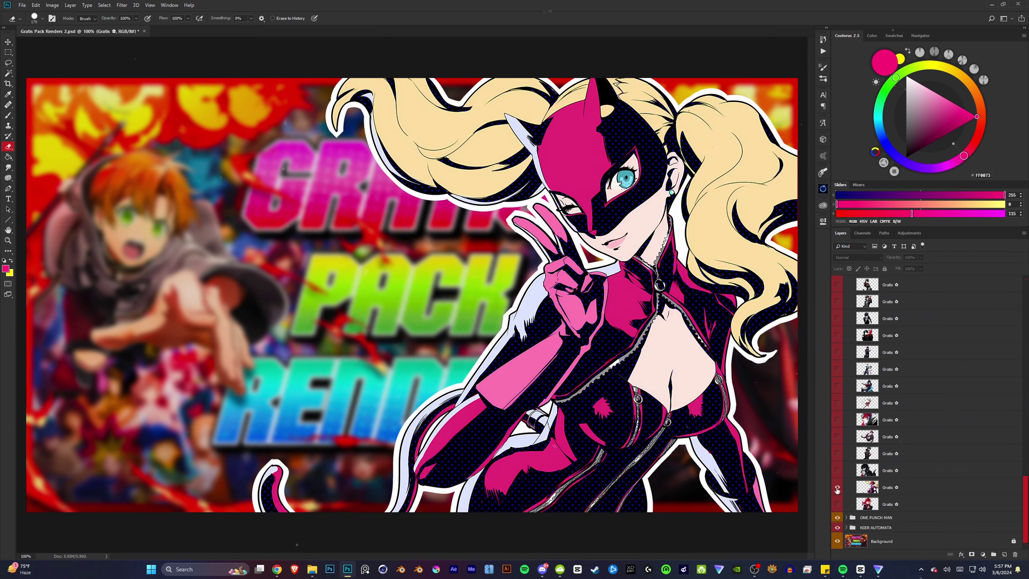
{"action": "left_click", "coordinate": [846, 522]}
{"action": "left_click", "coordinate": [837, 311]}
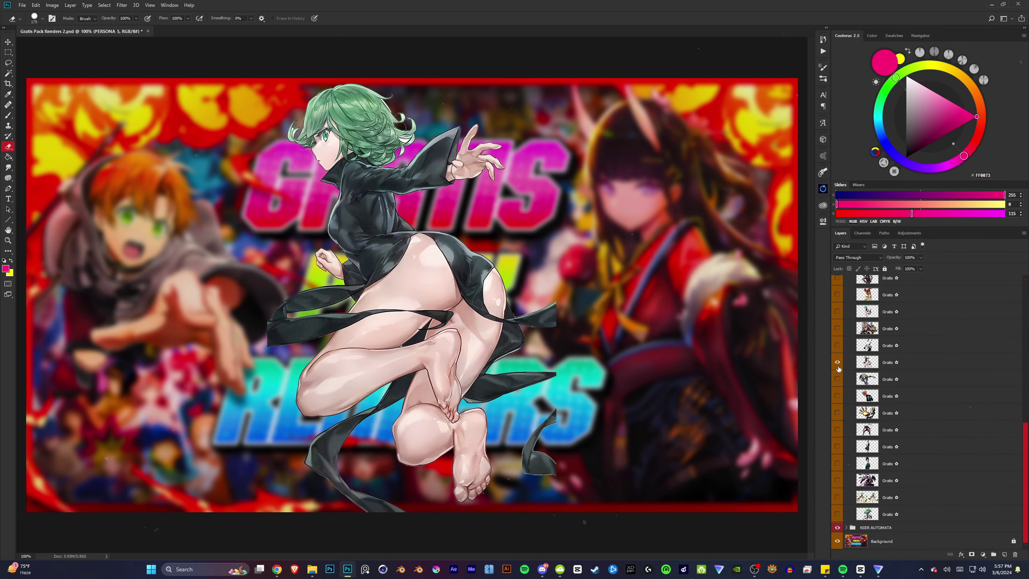
{"action": "left_click", "coordinate": [837, 429]}
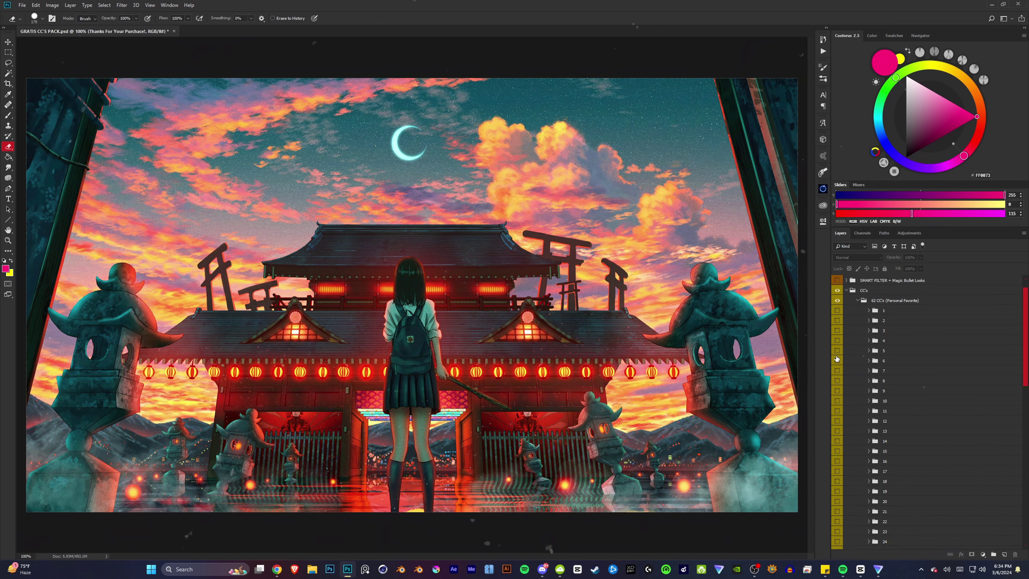
Collapse the 62 CC's (Personal Favorite) and 8 CC's groups, then expand 90 CC's.
{"action": "scroll", "coordinate": [836, 401], "scroll_direction": "down", "scroll_amount": 3}
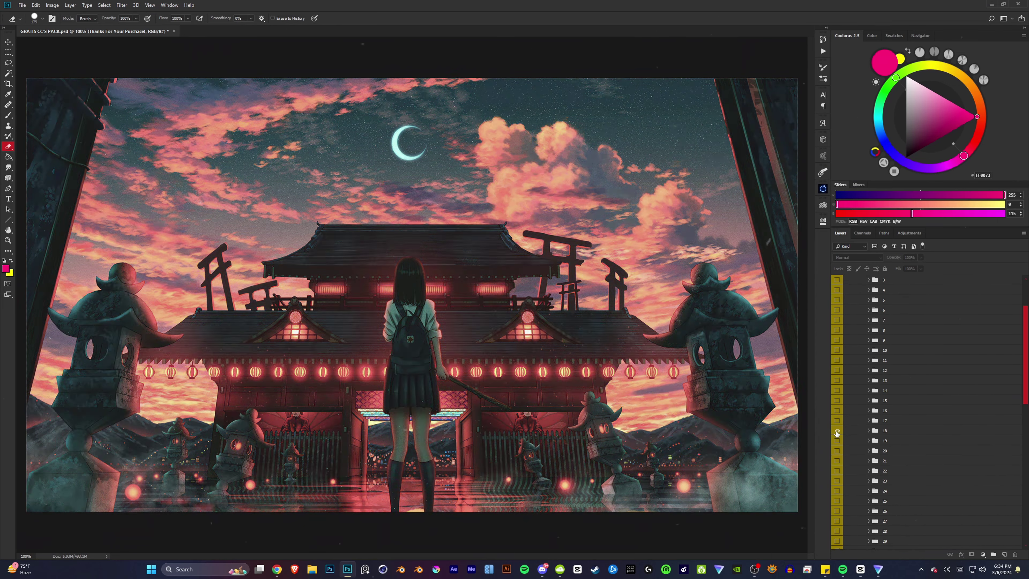
{"action": "scroll", "coordinate": [837, 401], "scroll_direction": "down", "scroll_amount": 5}
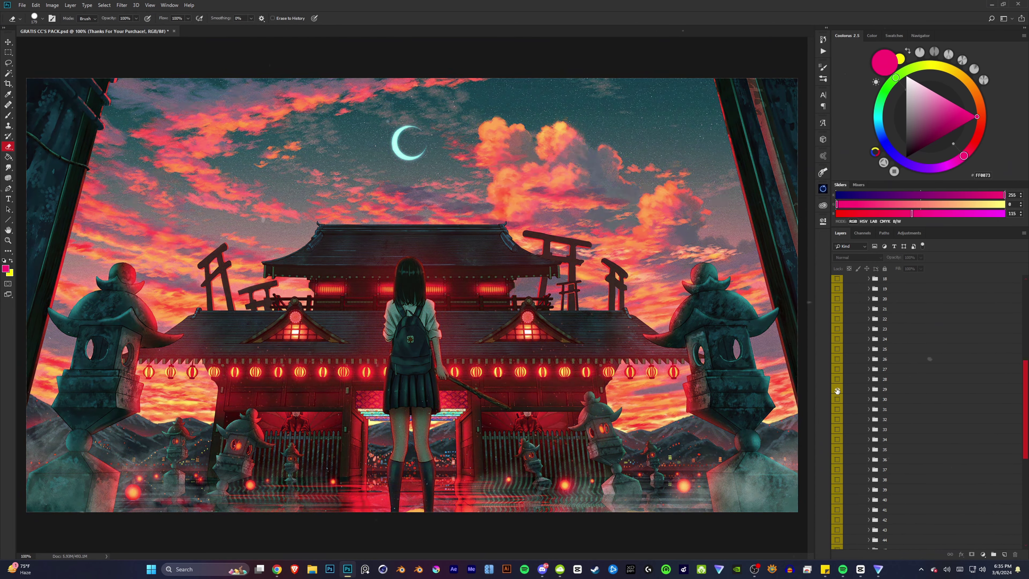
{"action": "scroll", "coordinate": [837, 359], "scroll_direction": "down", "scroll_amount": 3}
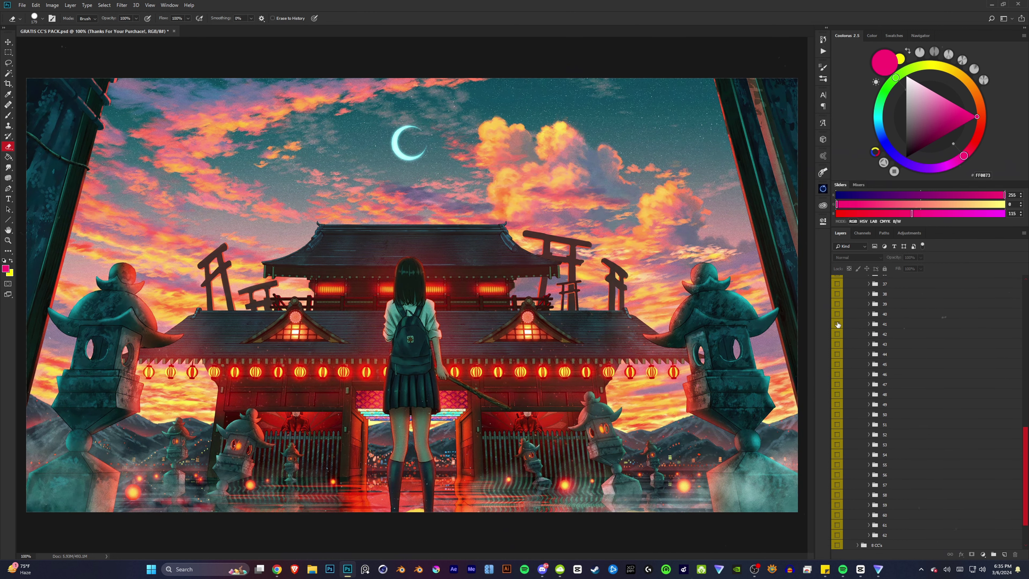
{"action": "scroll", "coordinate": [838, 410], "scroll_direction": "down", "scroll_amount": 5}
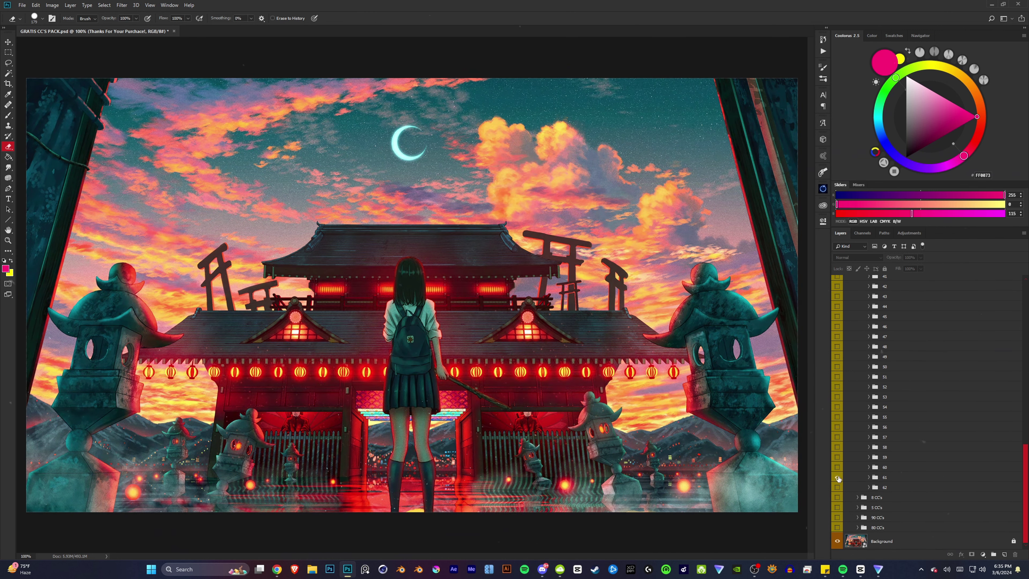
{"action": "scroll", "coordinate": [837, 425], "scroll_direction": "up", "scroll_amount": 12}
{"action": "left_click", "coordinate": [857, 317]}
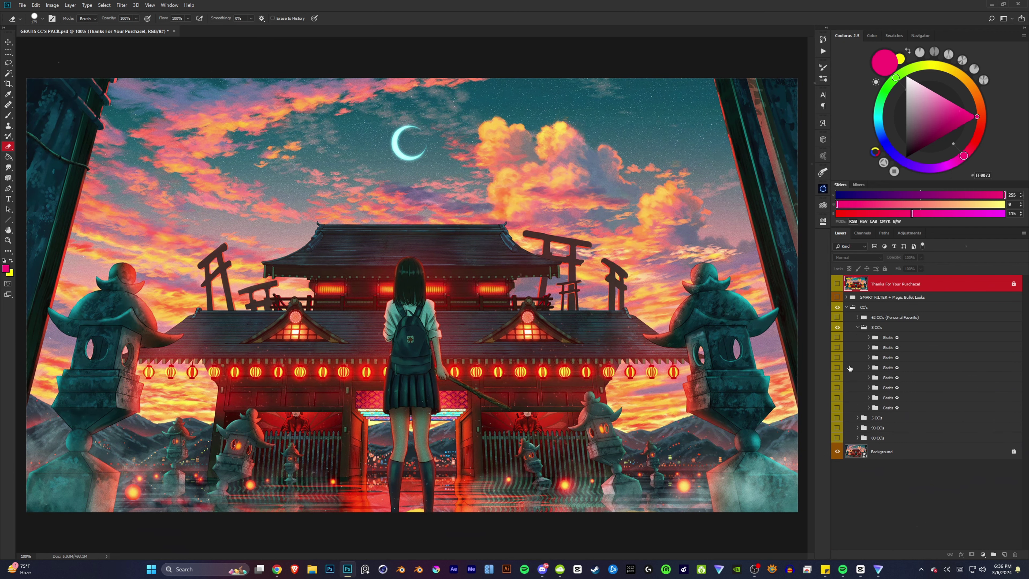
{"action": "left_click", "coordinate": [858, 326]}
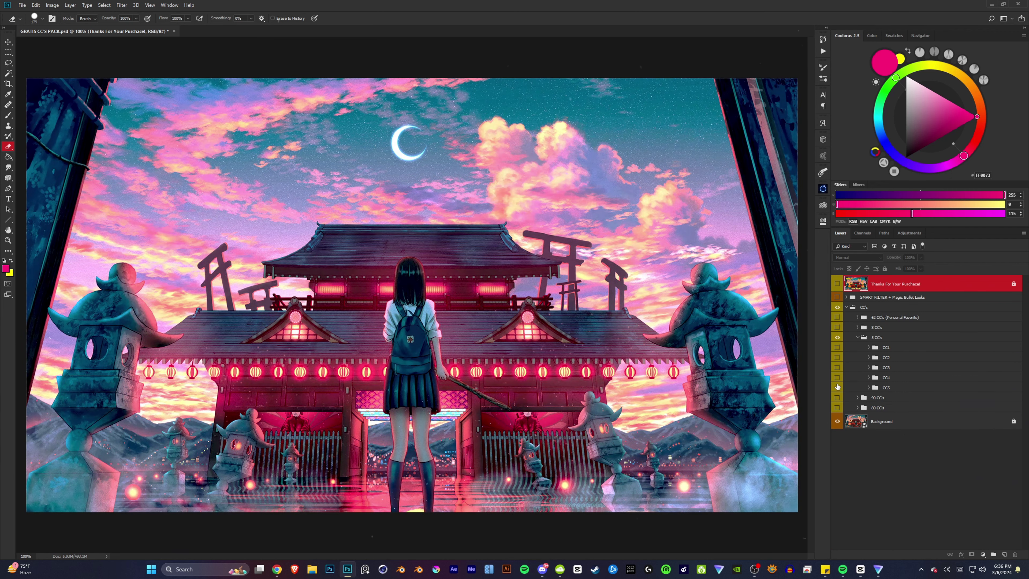
{"action": "left_click", "coordinate": [857, 347]}
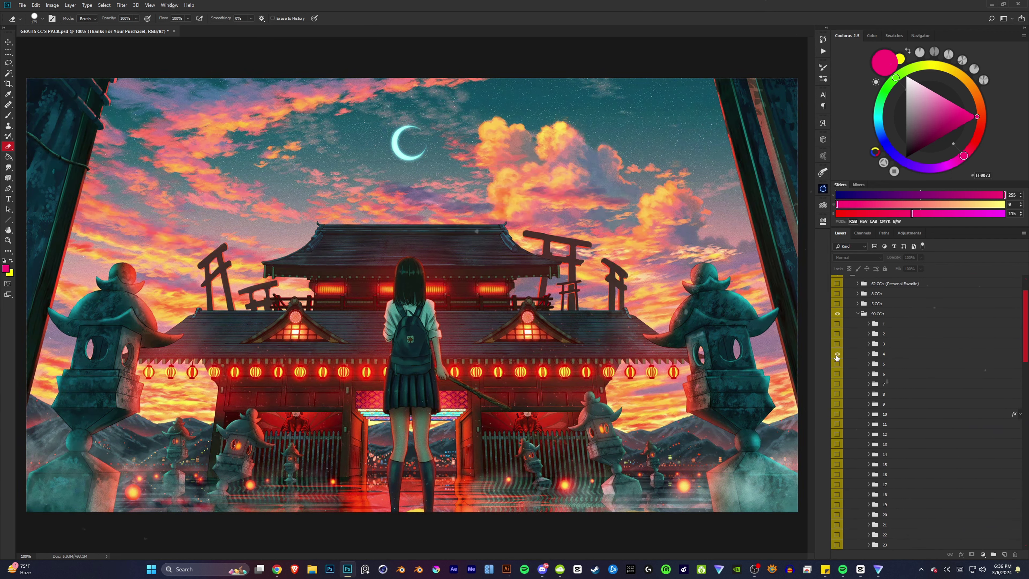
Try 90 CC's colour-correction presets 35, 73 and 77 on the shrine scene.
{"action": "scroll", "coordinate": [855, 346], "scroll_direction": "down", "scroll_amount": 3}
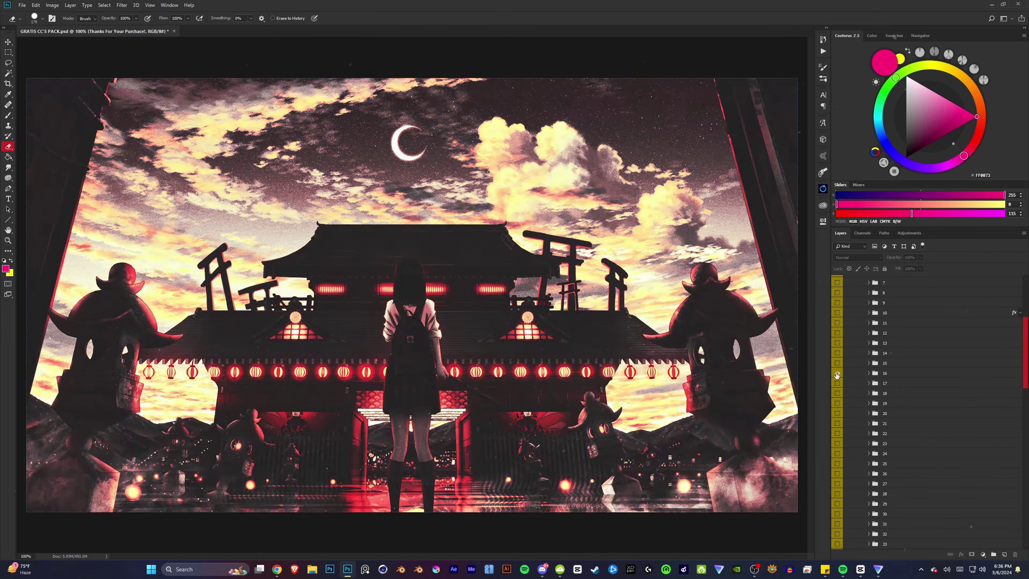
{"action": "scroll", "coordinate": [837, 308], "scroll_direction": "down", "scroll_amount": 6}
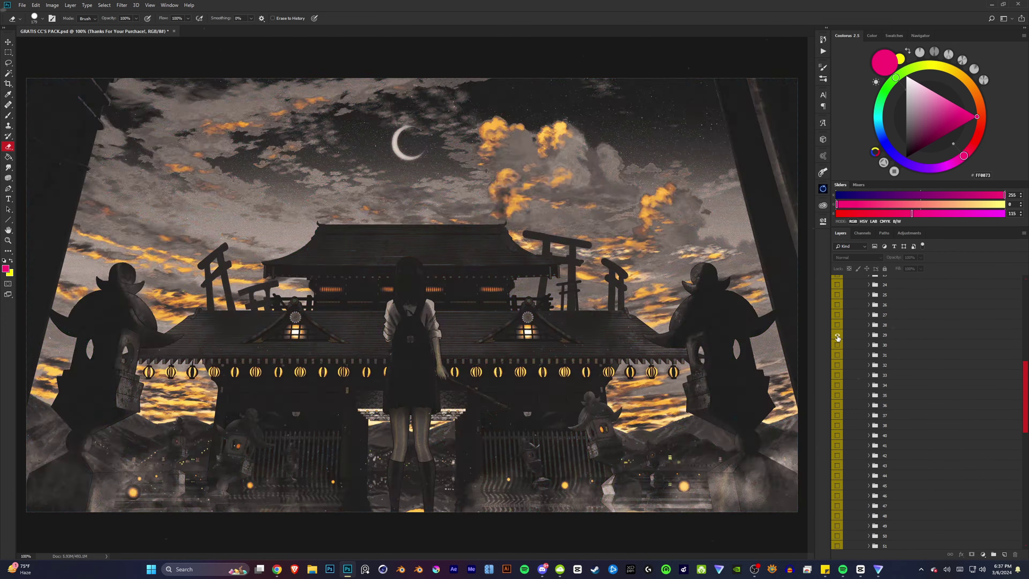
{"action": "scroll", "coordinate": [837, 312], "scroll_direction": "down", "scroll_amount": 3}
{"action": "left_click", "coordinate": [850, 293]}
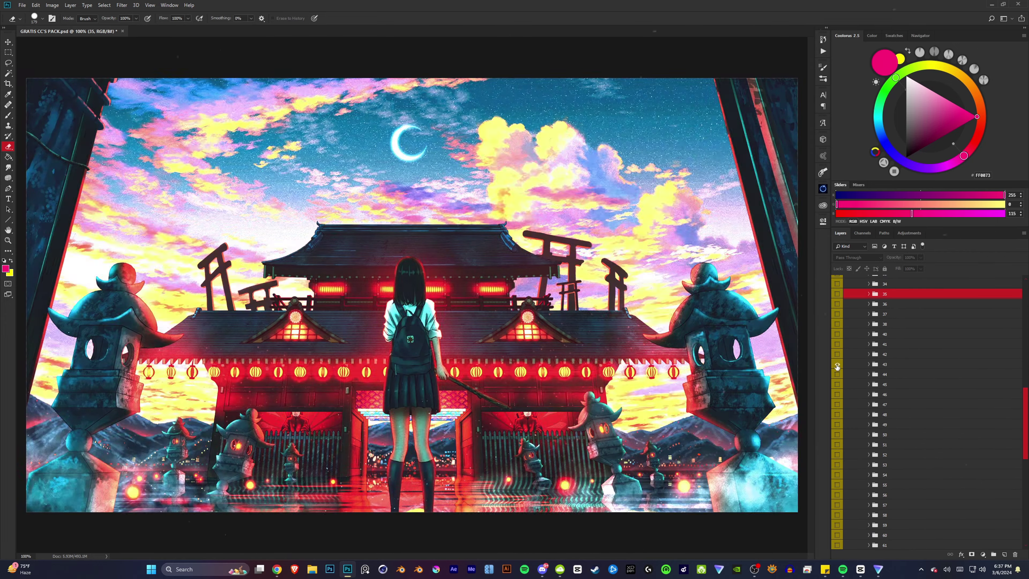
{"action": "scroll", "coordinate": [837, 357], "scroll_direction": "down", "scroll_amount": 4}
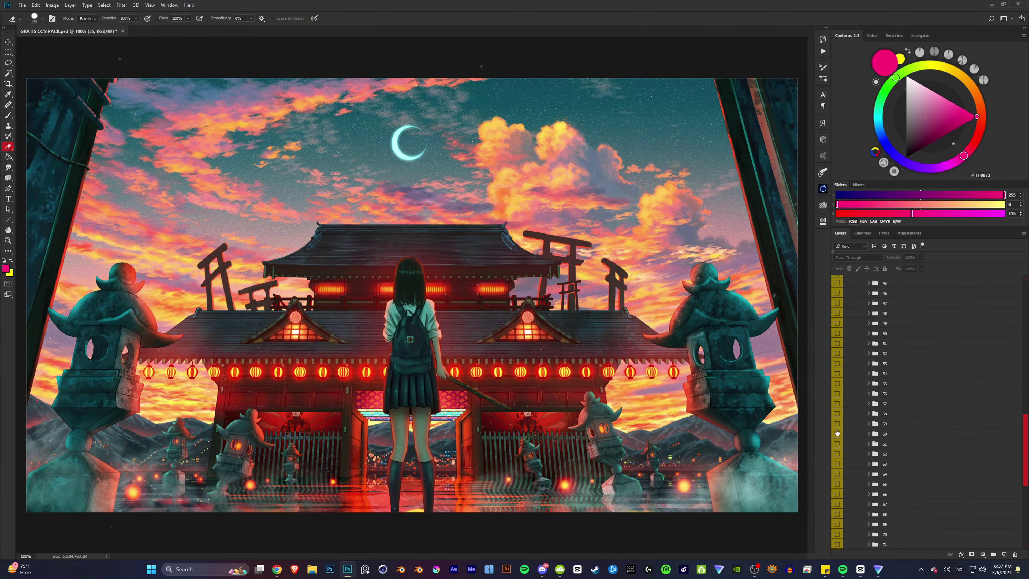
{"action": "scroll", "coordinate": [837, 389], "scroll_direction": "down", "scroll_amount": 4}
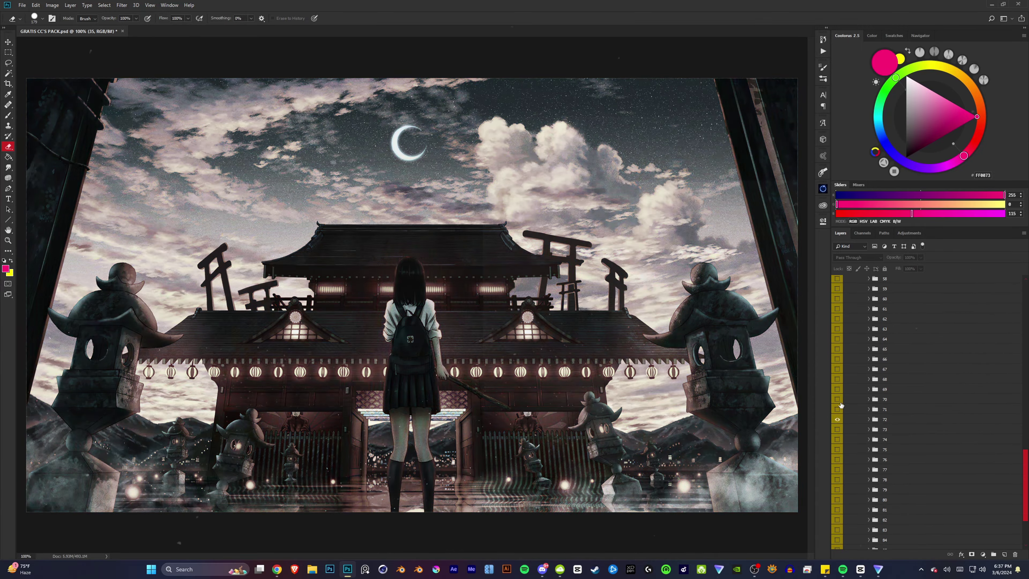
{"action": "scroll", "coordinate": [840, 405], "scroll_direction": "down", "scroll_amount": 3}
{"action": "left_click", "coordinate": [837, 347], "text": "alt"}
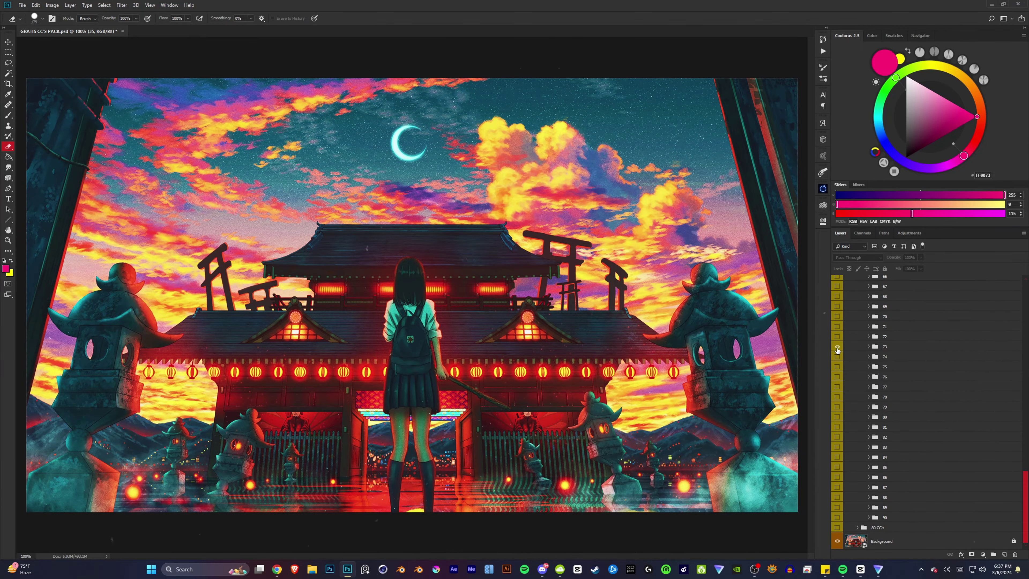
{"action": "left_click", "coordinate": [837, 387], "text": "alt"}
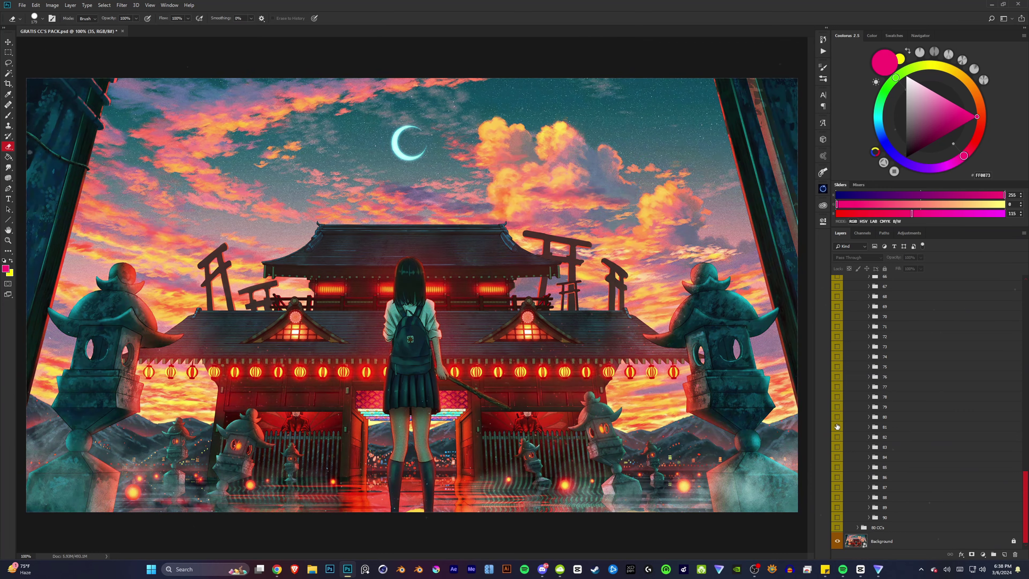
Open 80 CC's and try the red-and-teal preset 27, an orange sunset grade, and preset 57.
{"action": "left_click", "coordinate": [837, 426], "text": "alt"}
{"action": "scroll", "coordinate": [837, 390], "scroll_direction": "up", "scroll_amount": 10}
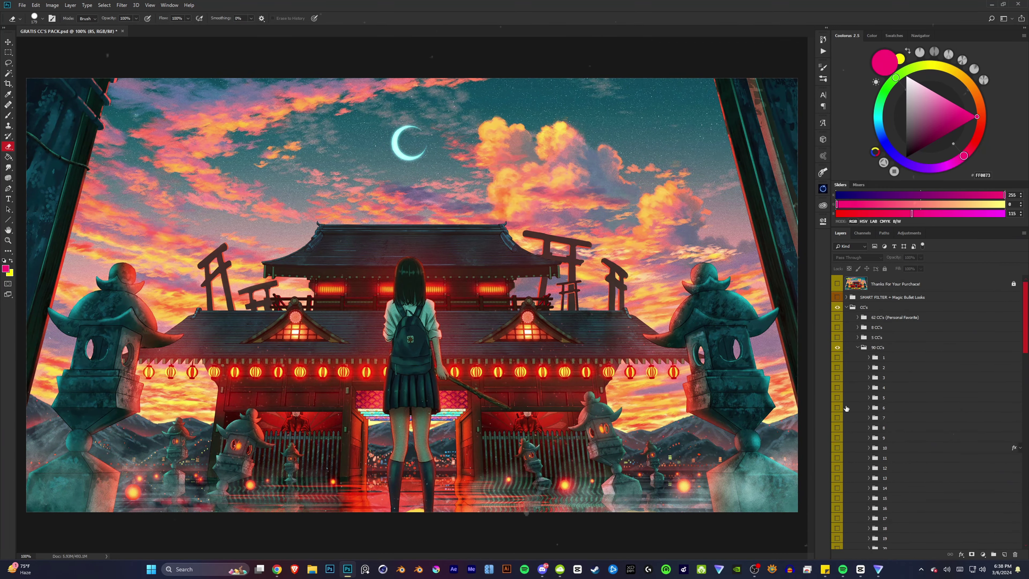
{"action": "left_click", "coordinate": [837, 360], "text": "alt"}
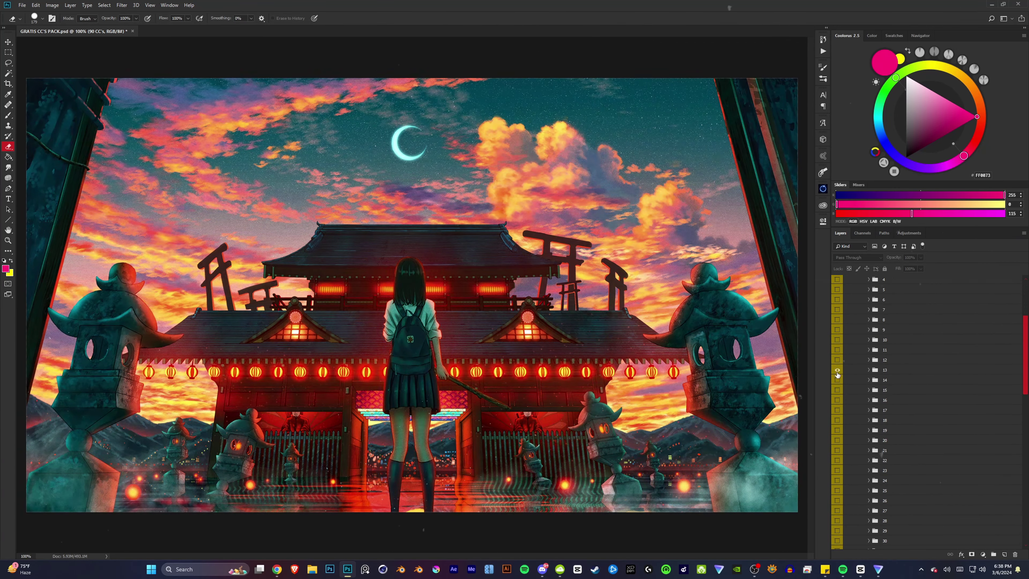
{"action": "scroll", "coordinate": [838, 325], "scroll_direction": "down", "scroll_amount": 7}
{"action": "left_click", "coordinate": [837, 309], "text": "alt"}
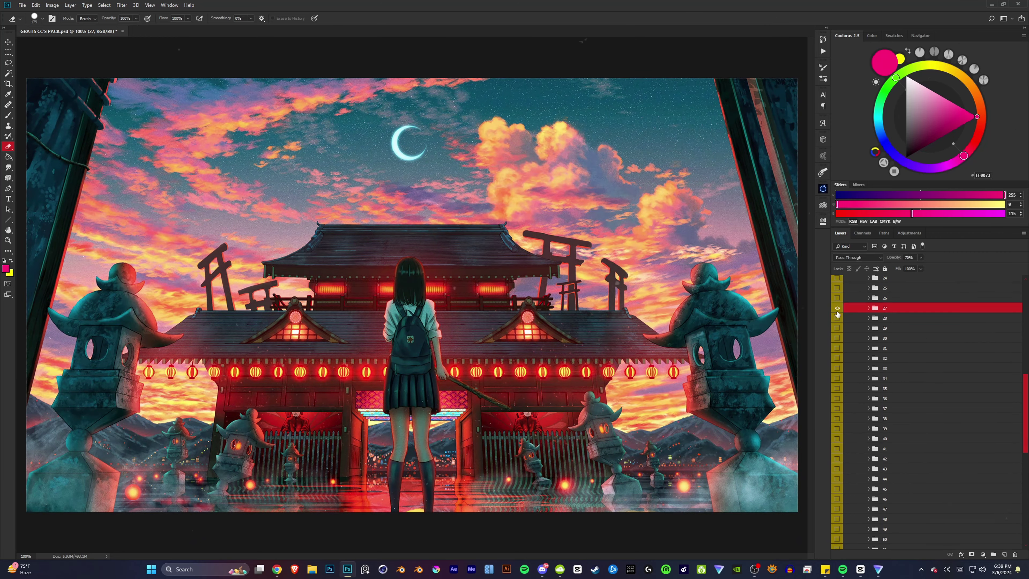
{"action": "scroll", "coordinate": [836, 320], "scroll_direction": "down", "scroll_amount": 4}
{"action": "left_click", "coordinate": [837, 324], "text": "alt"}
{"action": "scroll", "coordinate": [838, 345], "scroll_direction": "down", "scroll_amount": 4}
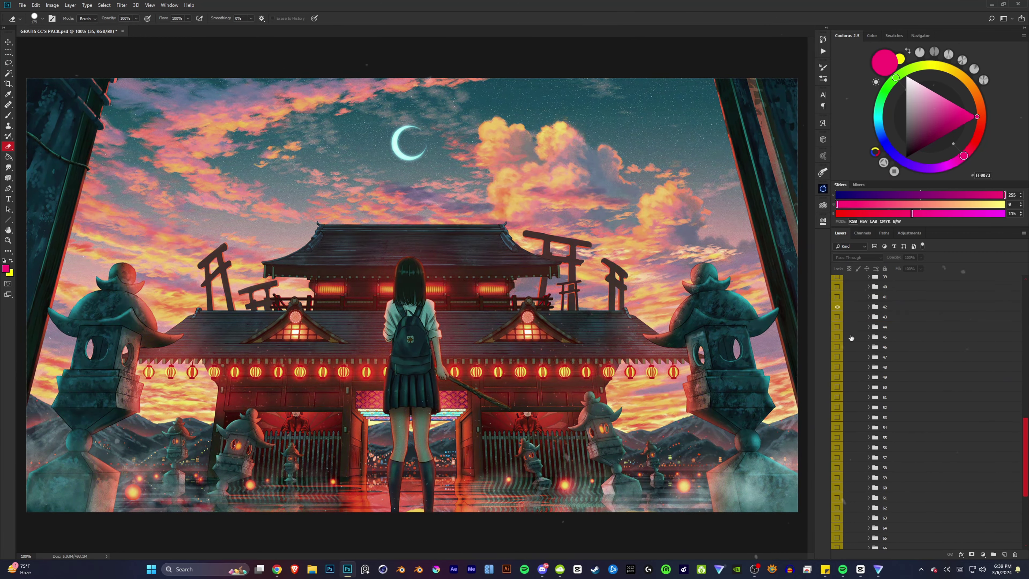
{"action": "left_click", "coordinate": [837, 398], "text": "alt"}
{"action": "scroll", "coordinate": [837, 385], "scroll_direction": "down", "scroll_amount": 5}
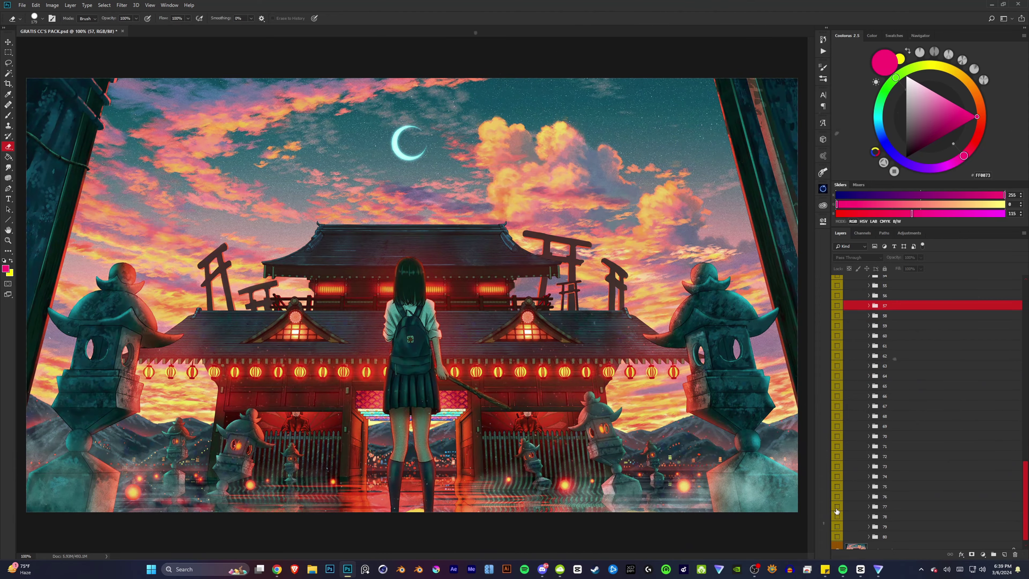
{"action": "scroll", "coordinate": [858, 421], "scroll_direction": "up", "scroll_amount": 15}
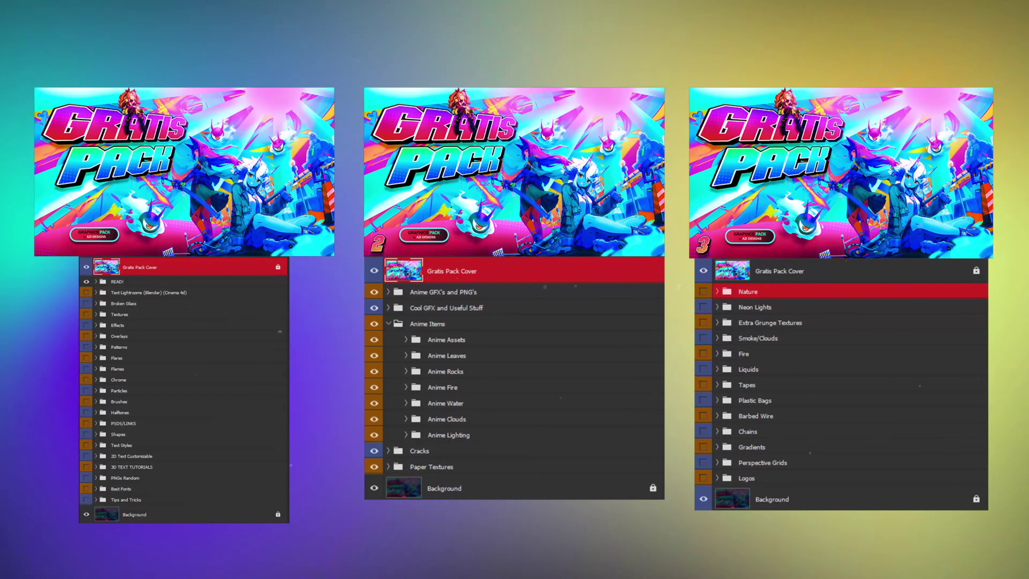